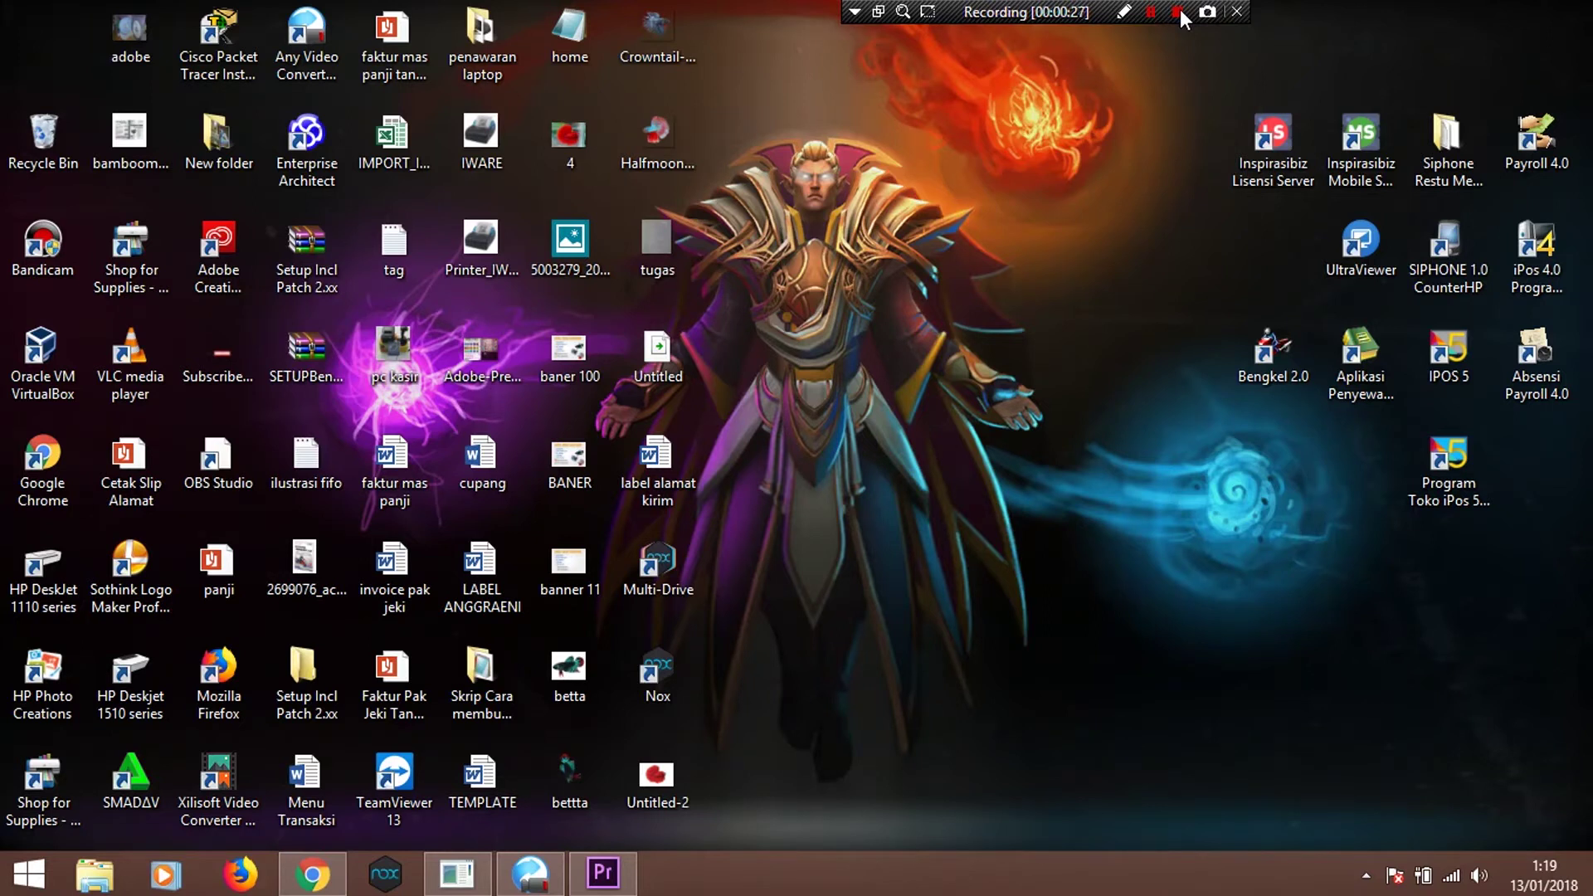
Open the "project website uas" folder inside KULIAH > SEMESTER 5 on Local Disk (E:)
left_click(94, 873)
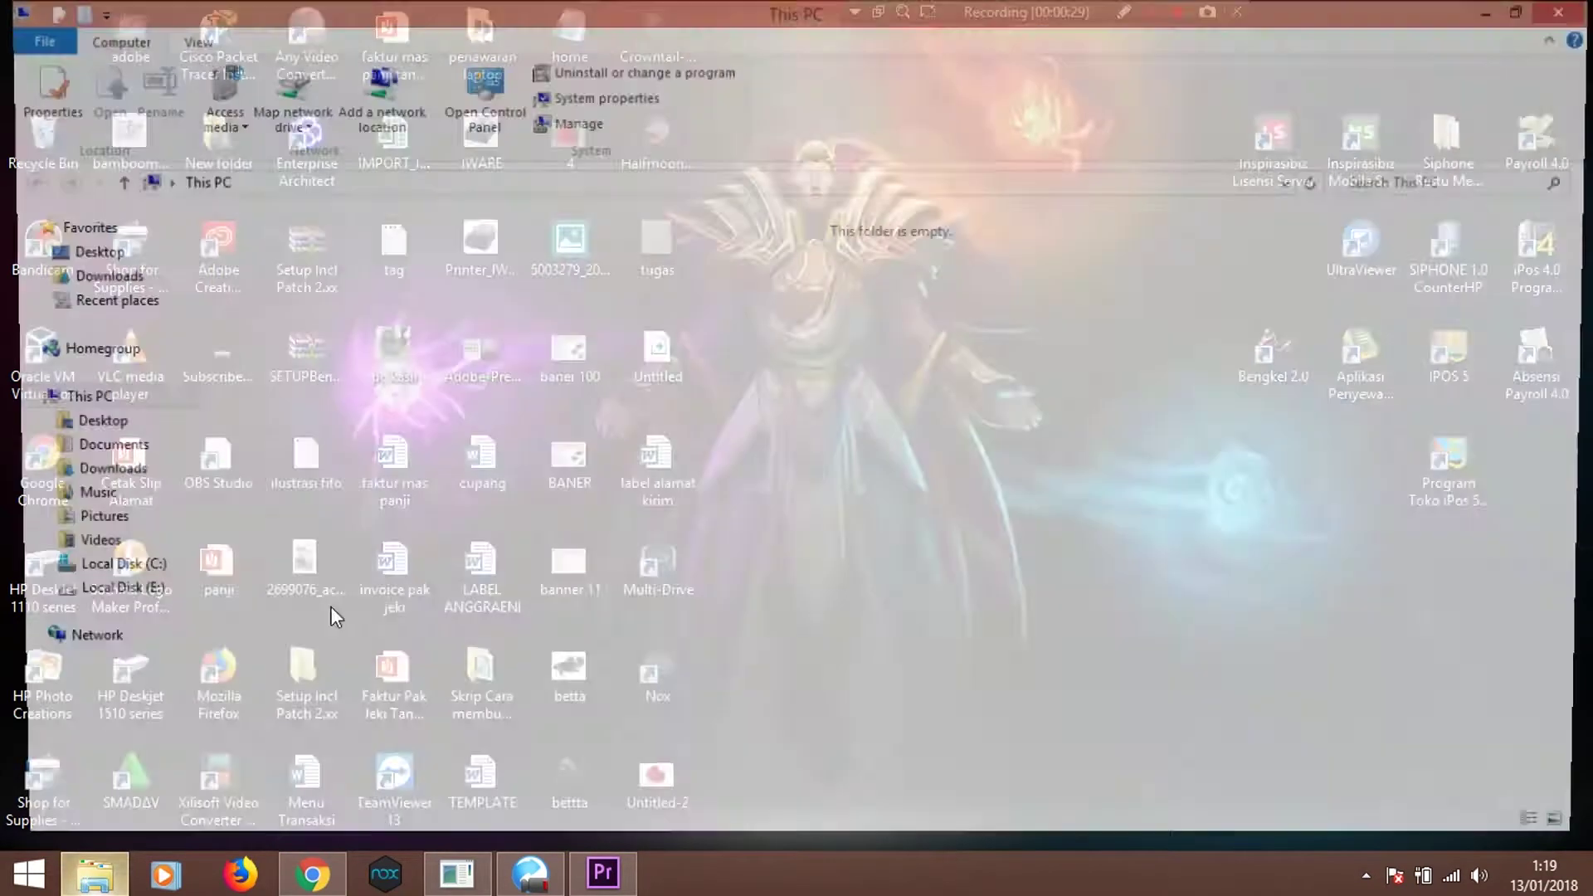
double_click(570, 461)
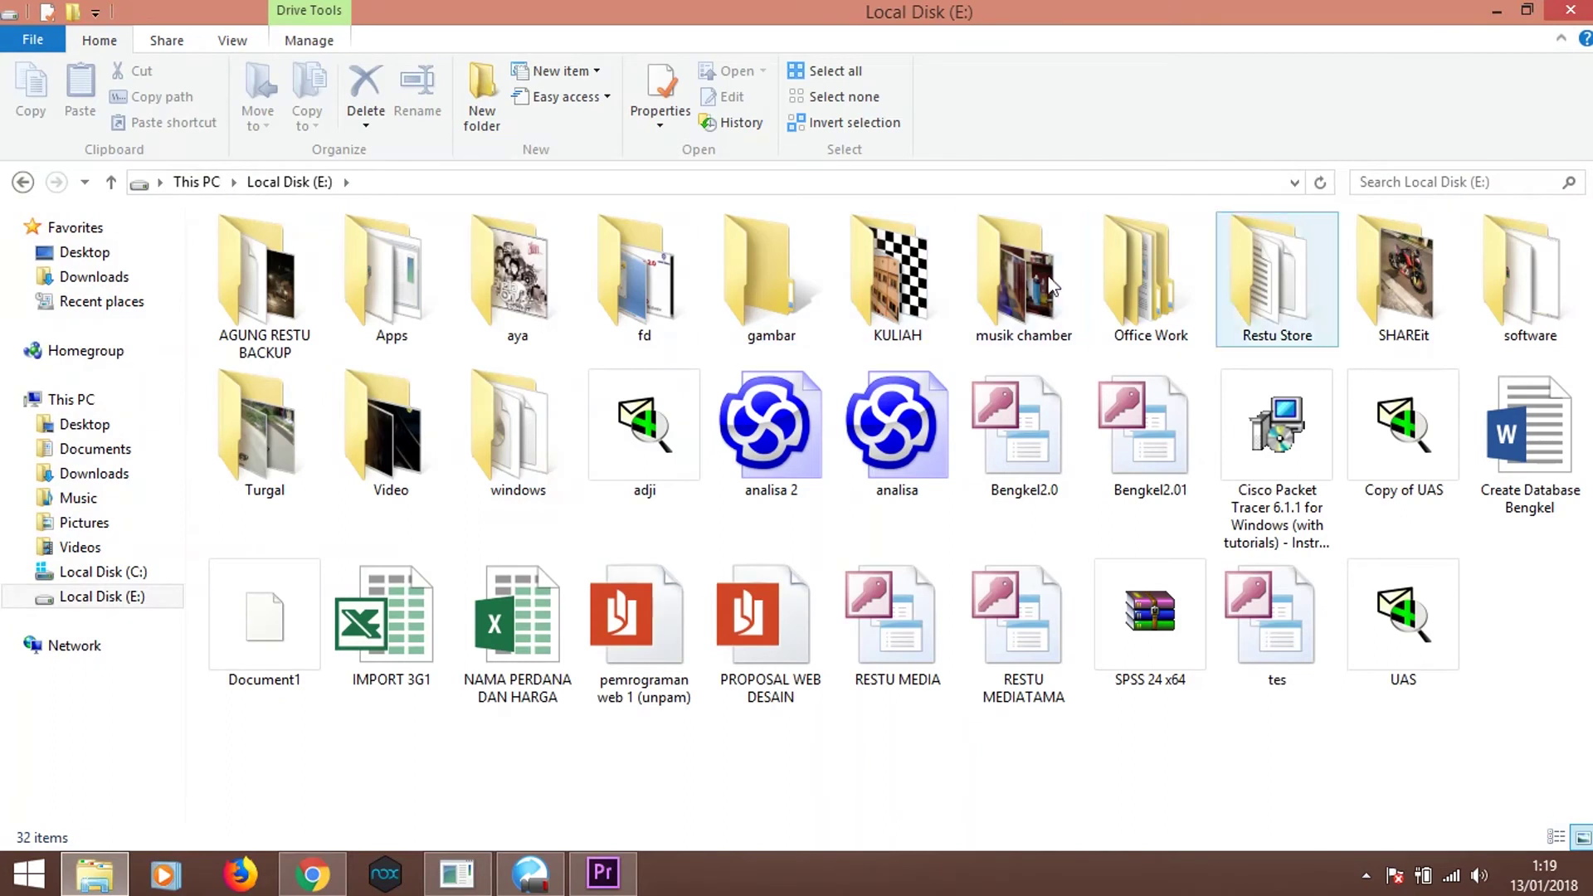
left_click(903, 282)
double_click(902, 282)
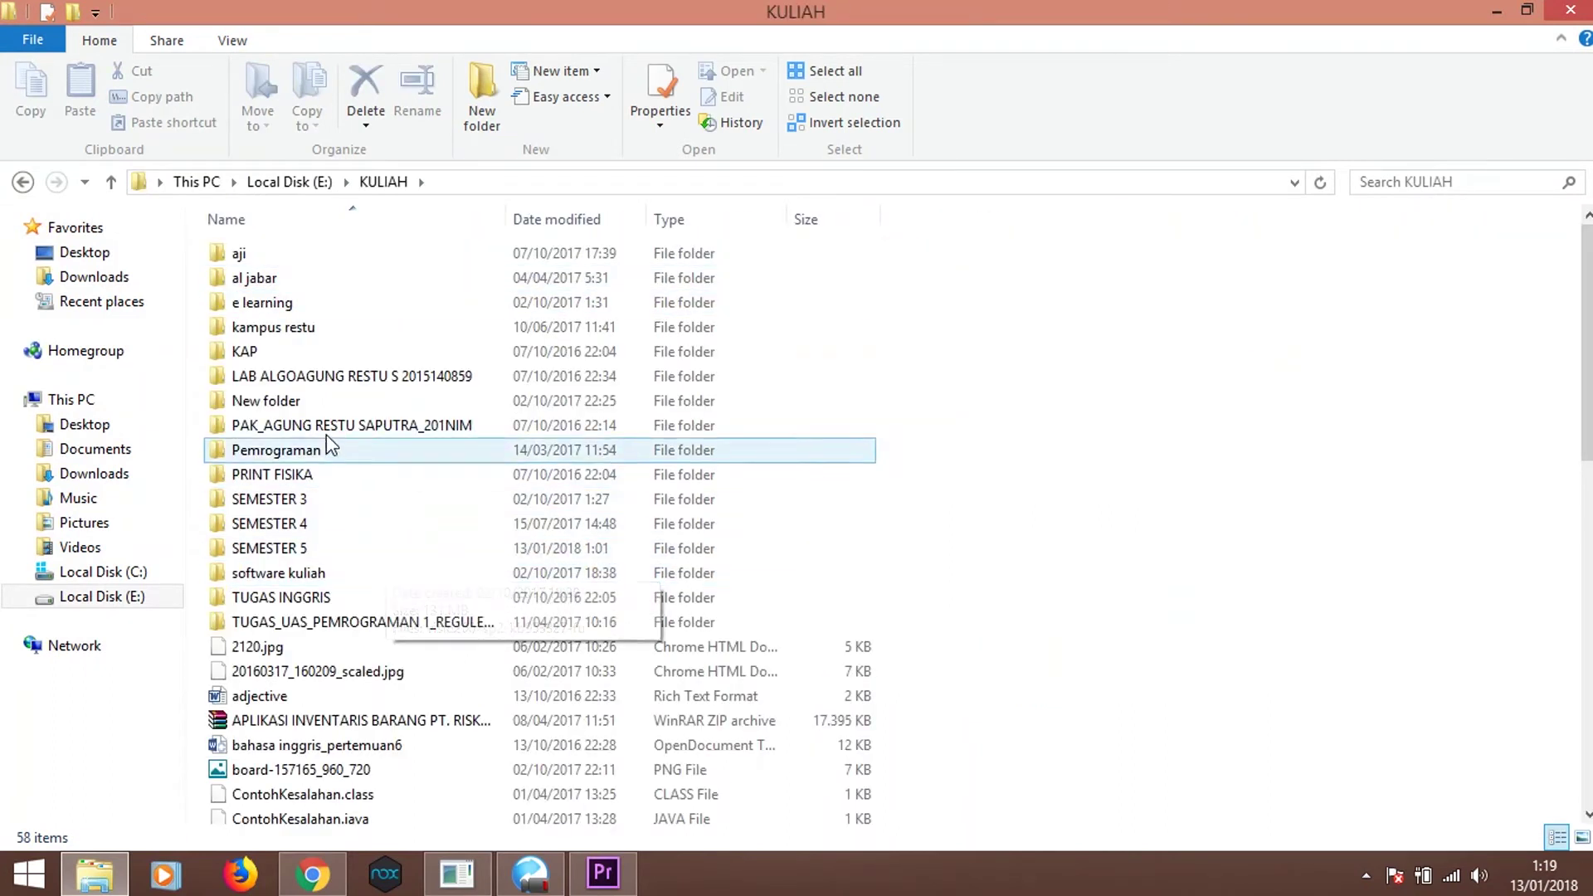
double_click(302, 546)
left_click(302, 546)
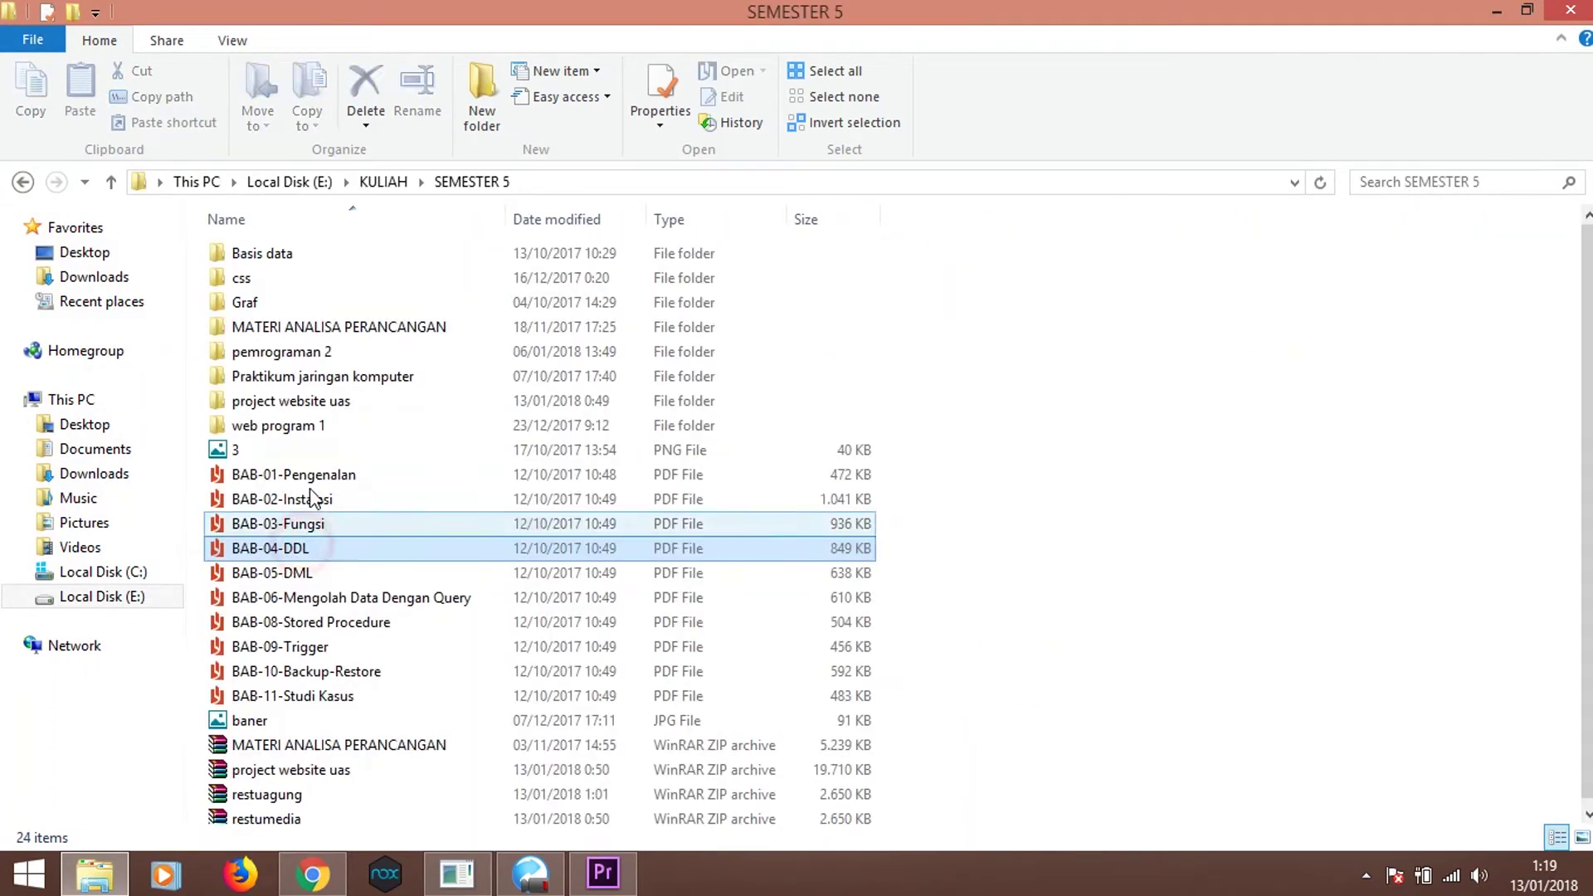
double_click(309, 401)
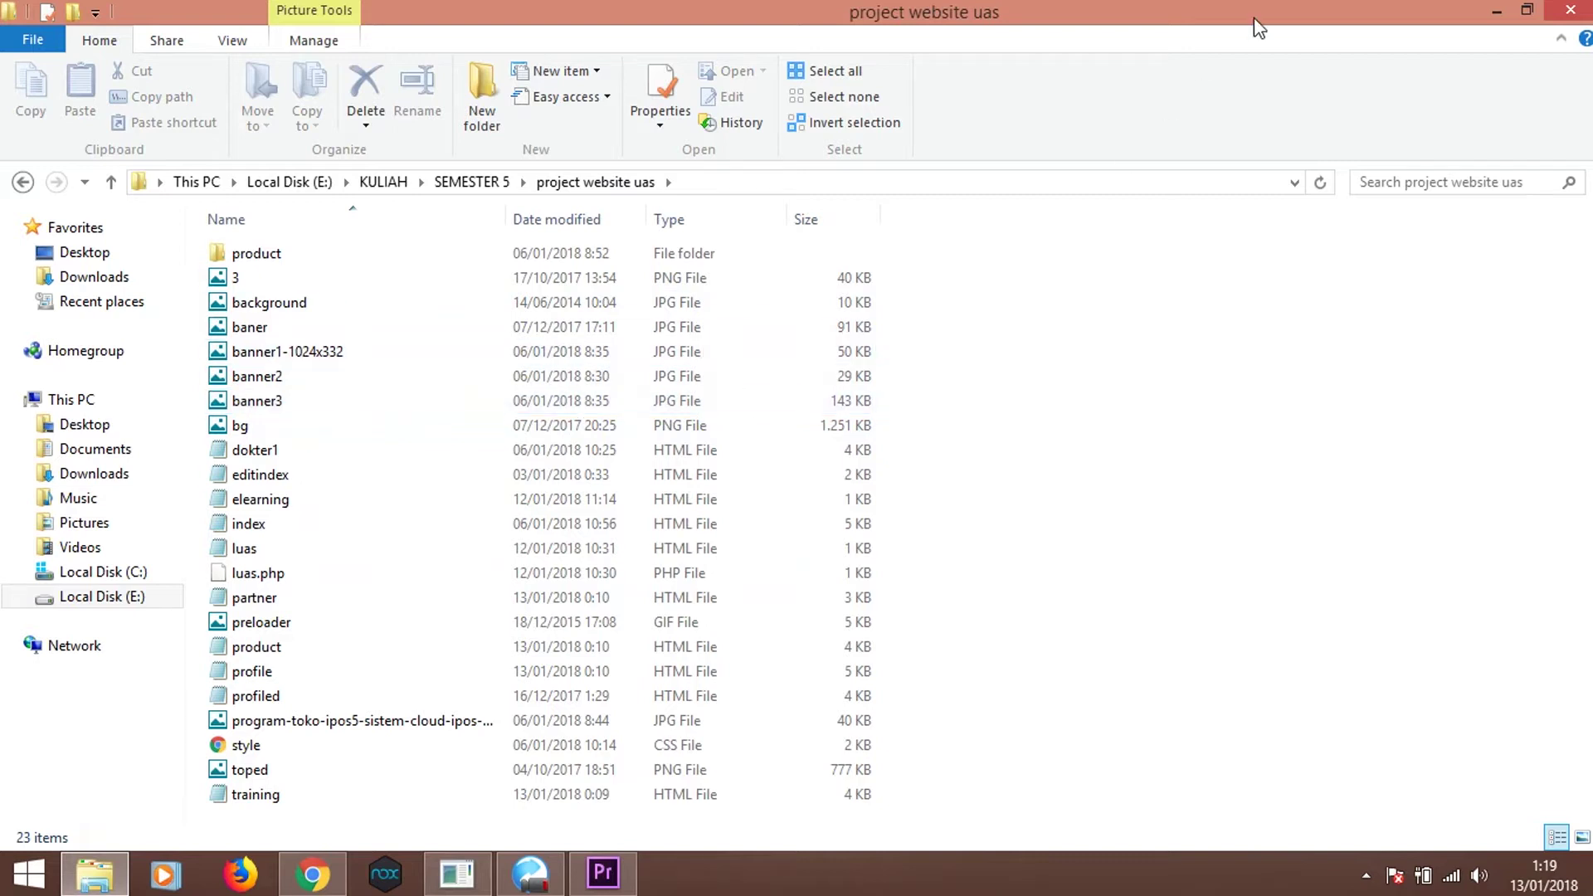
Switch to Chrome and open a new blank tab
left_click(1498, 11)
left_click(312, 874)
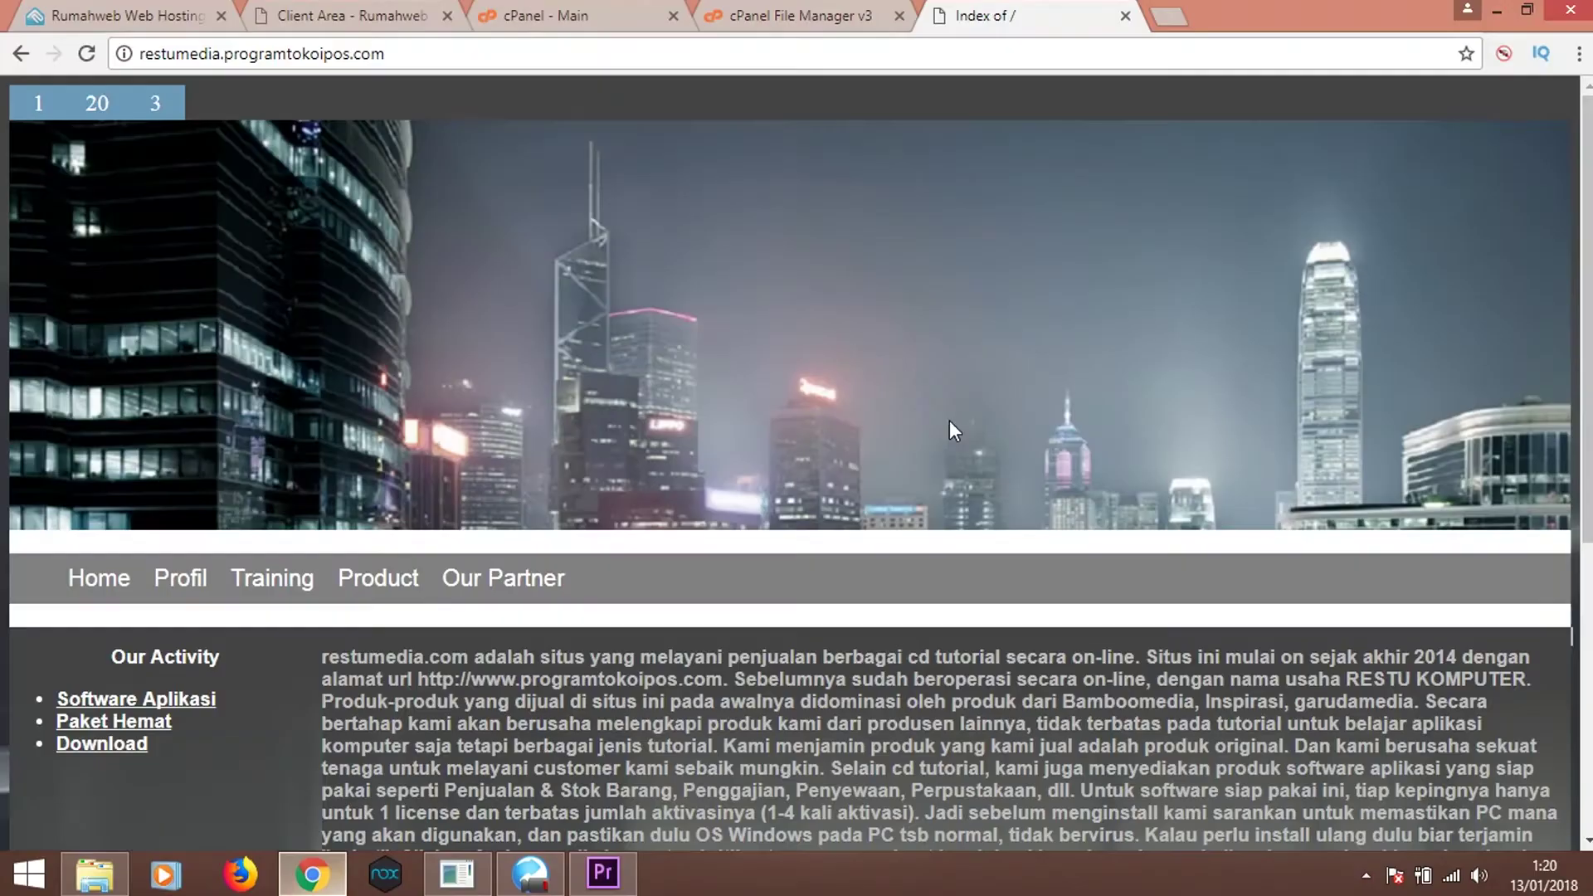
left_click(290, 10)
left_click(531, 15)
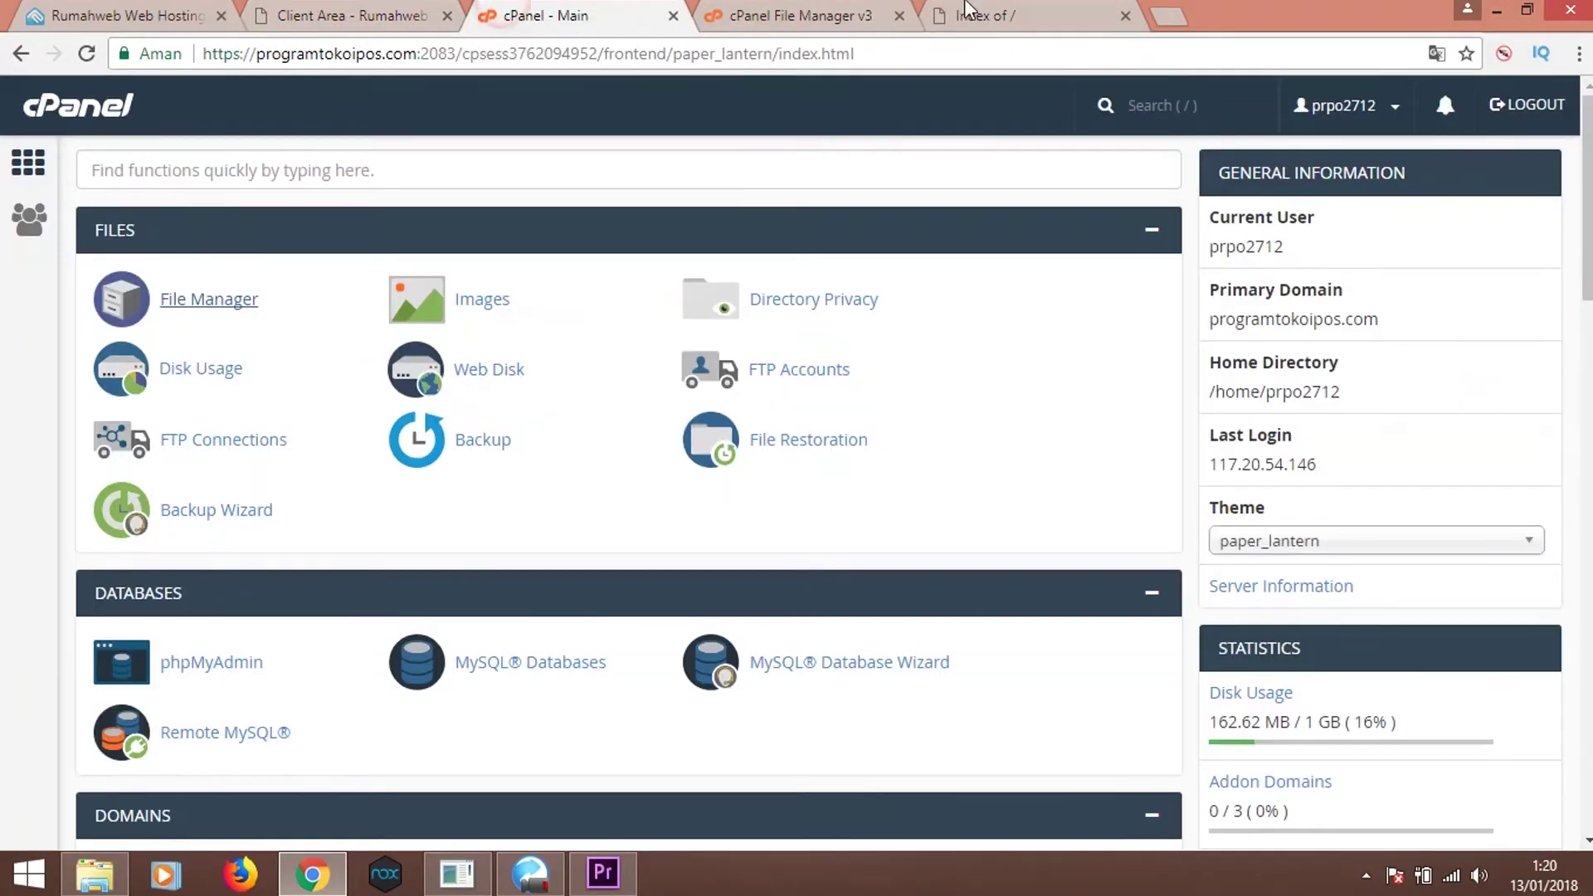
left_click(1071, 13)
left_click(1170, 17)
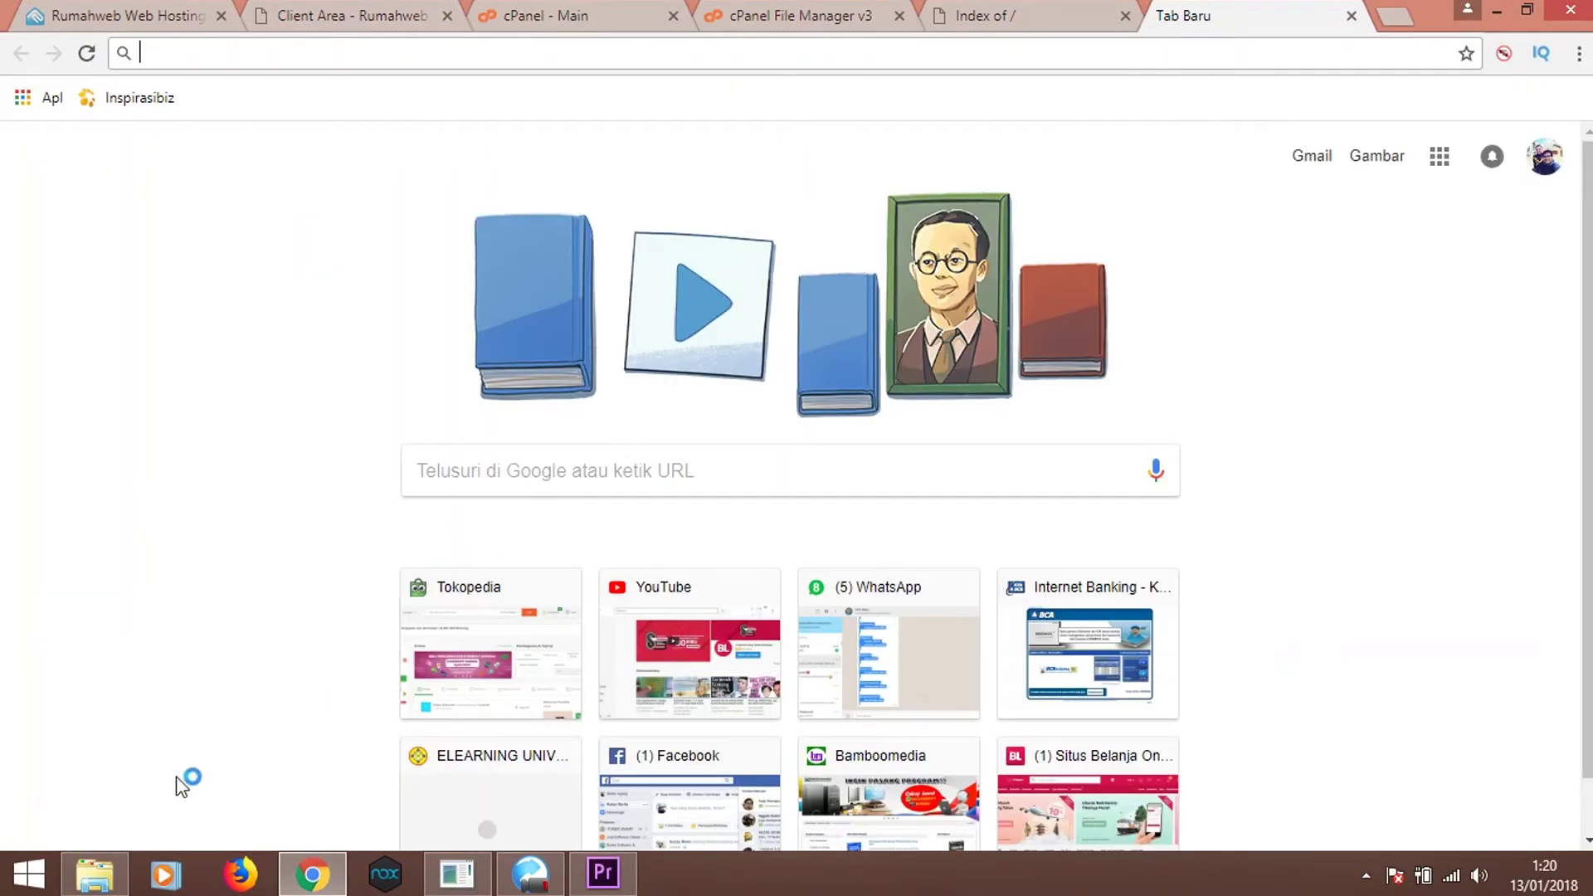
Open the index HTML file from the "project website uas" folder in Chrome and look over the local page
left_click(94, 873)
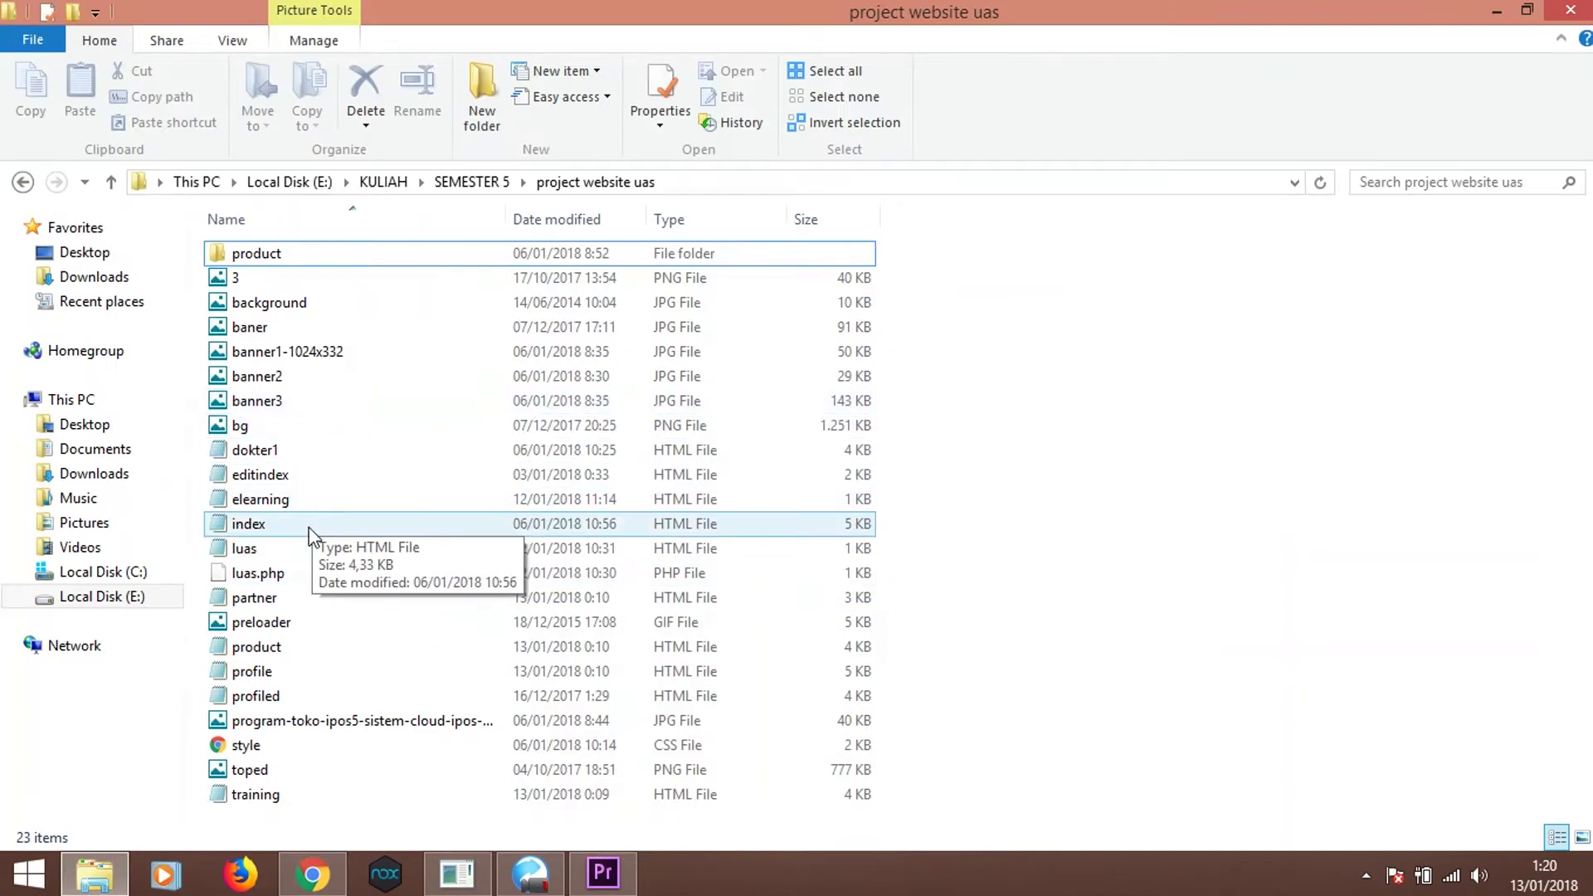
left_click(340, 522)
right_click(402, 523)
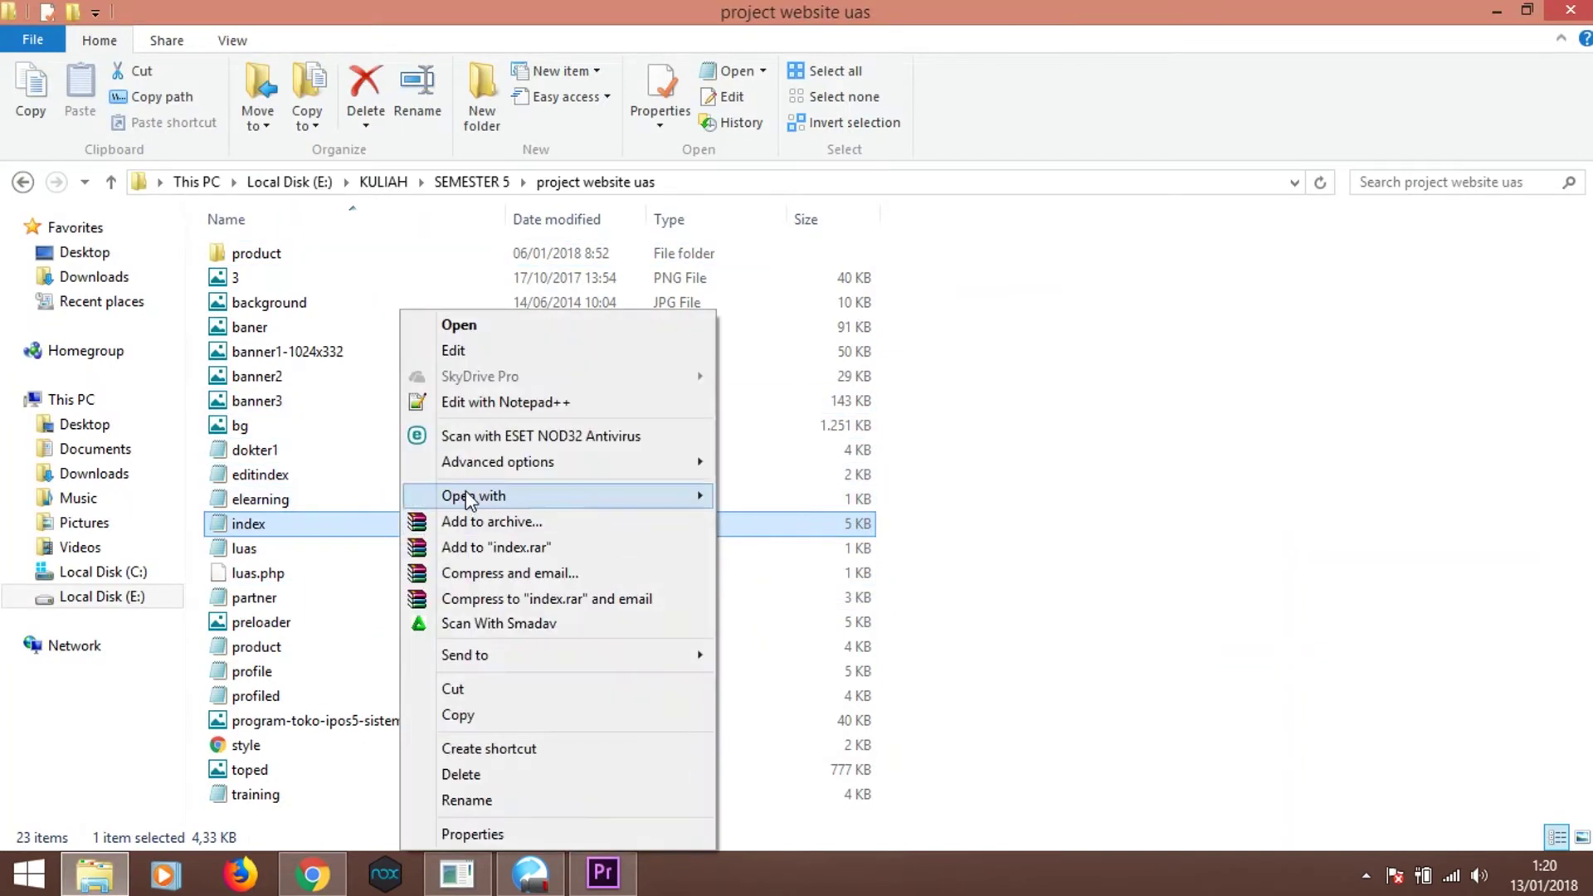
mouse_move(515, 497)
left_click(800, 522)
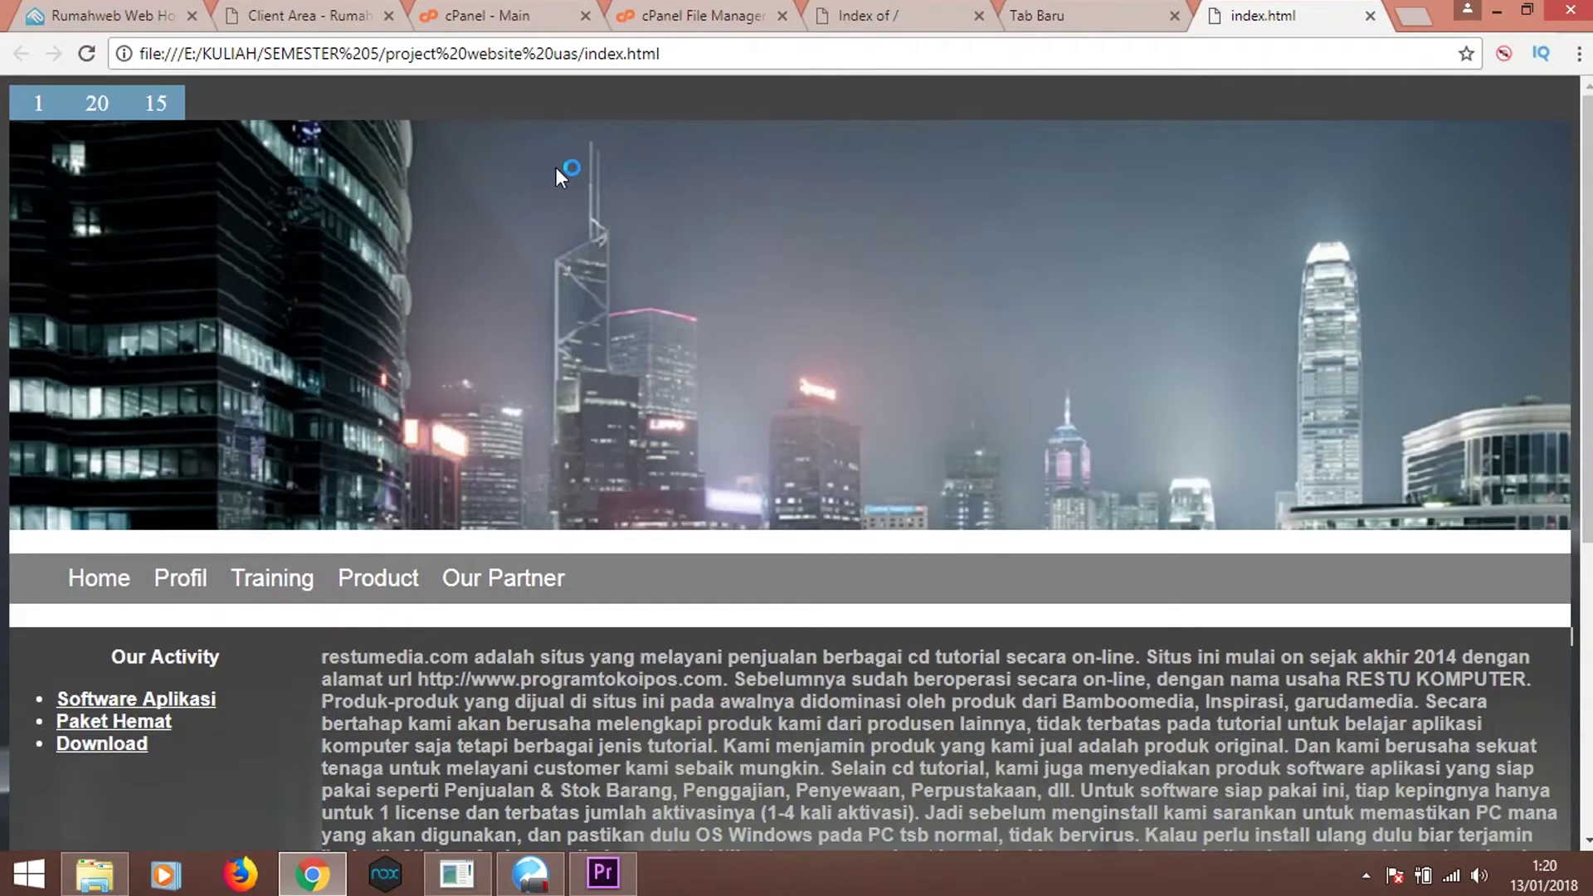
left_click_drag(145, 55, 597, 65)
scroll(782, 309, "down", 5)
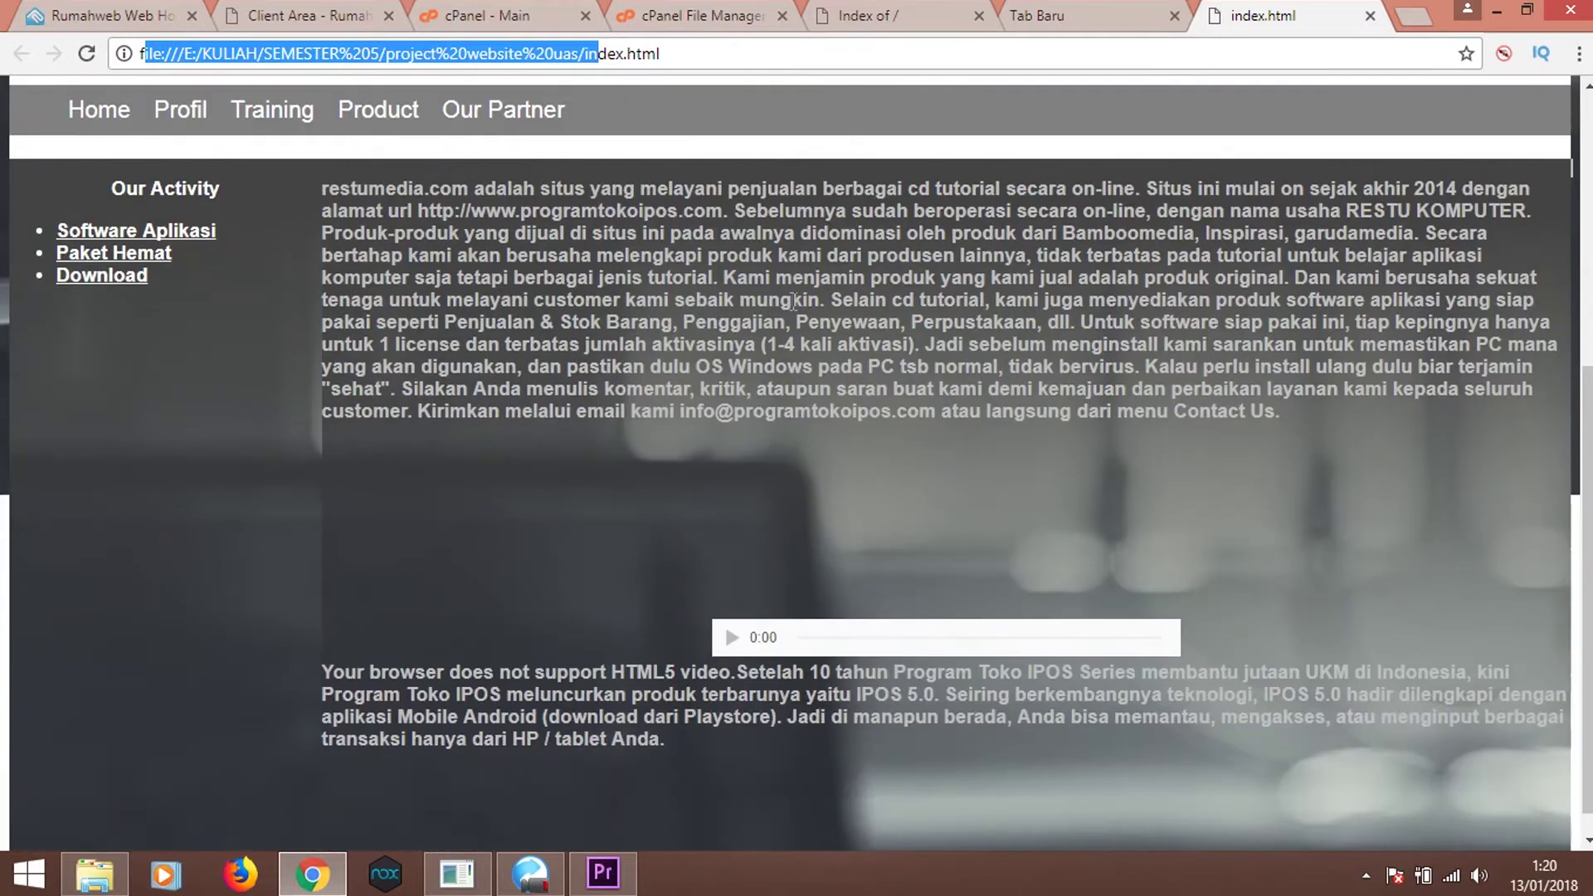
scroll(782, 309, "up", 5)
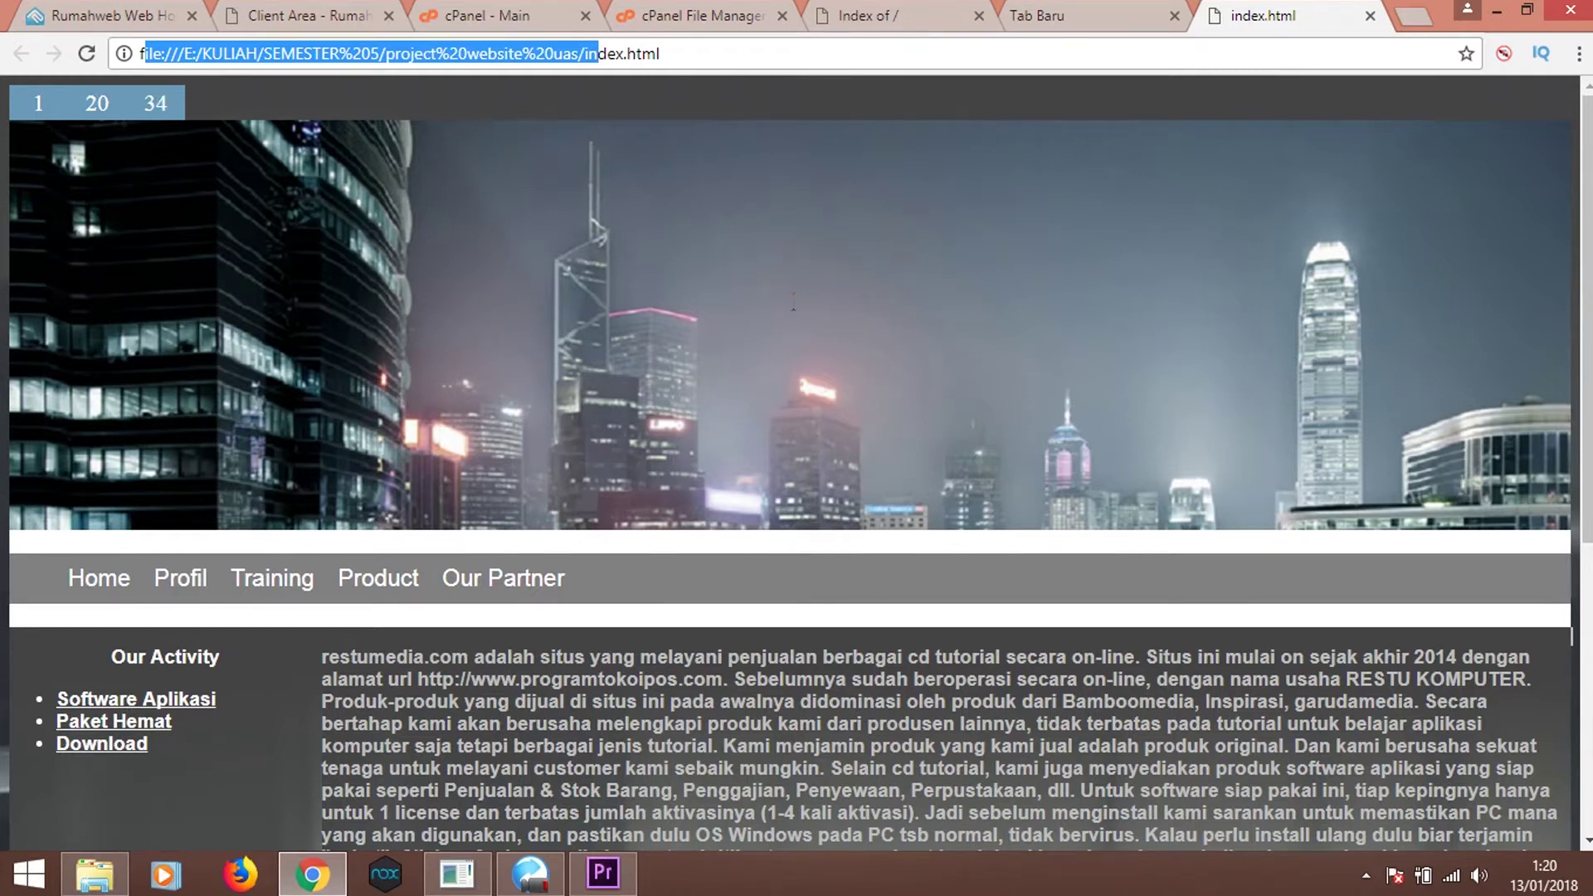
Open the client area from the Rumahweb site's login link and look over its services and domains overview
left_click(137, 15)
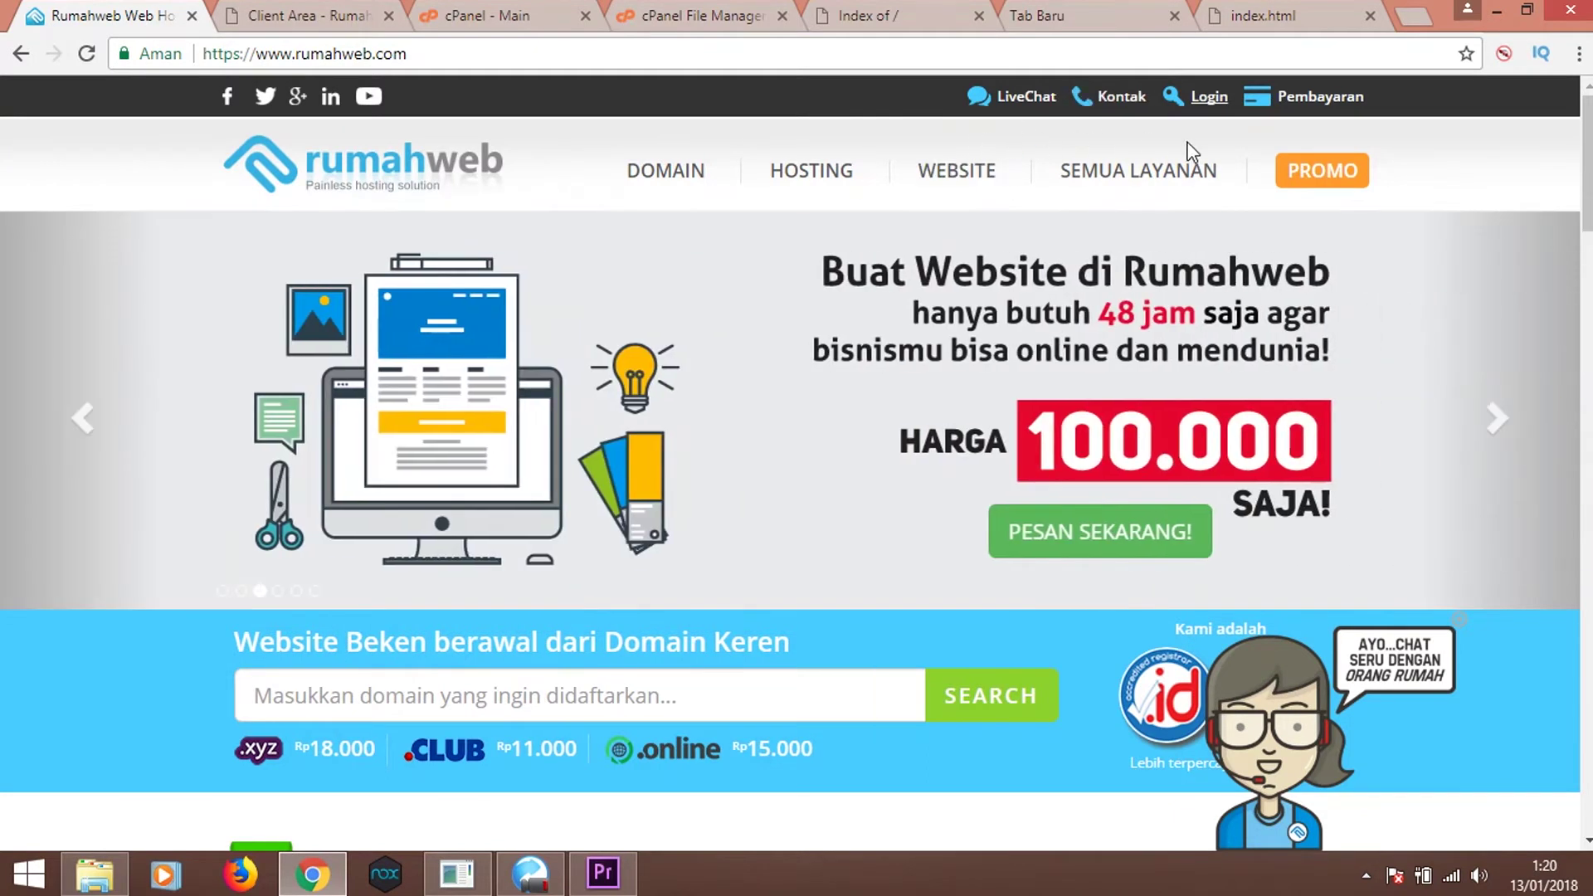
left_click(1209, 97)
scroll(569, 313, "down", 4)
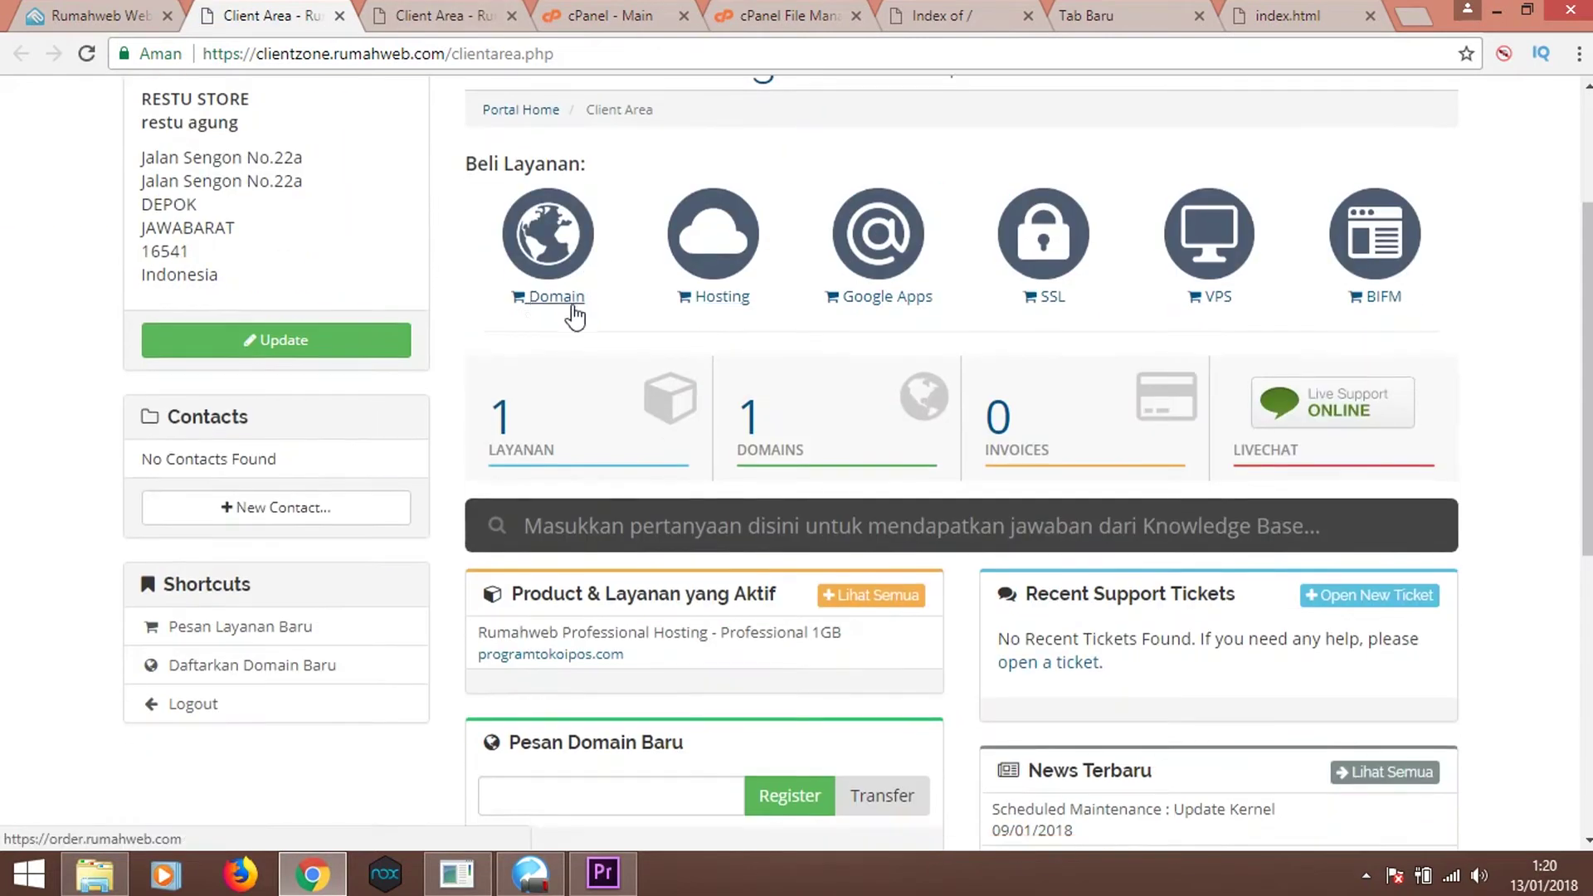
scroll(811, 366, "up", 2)
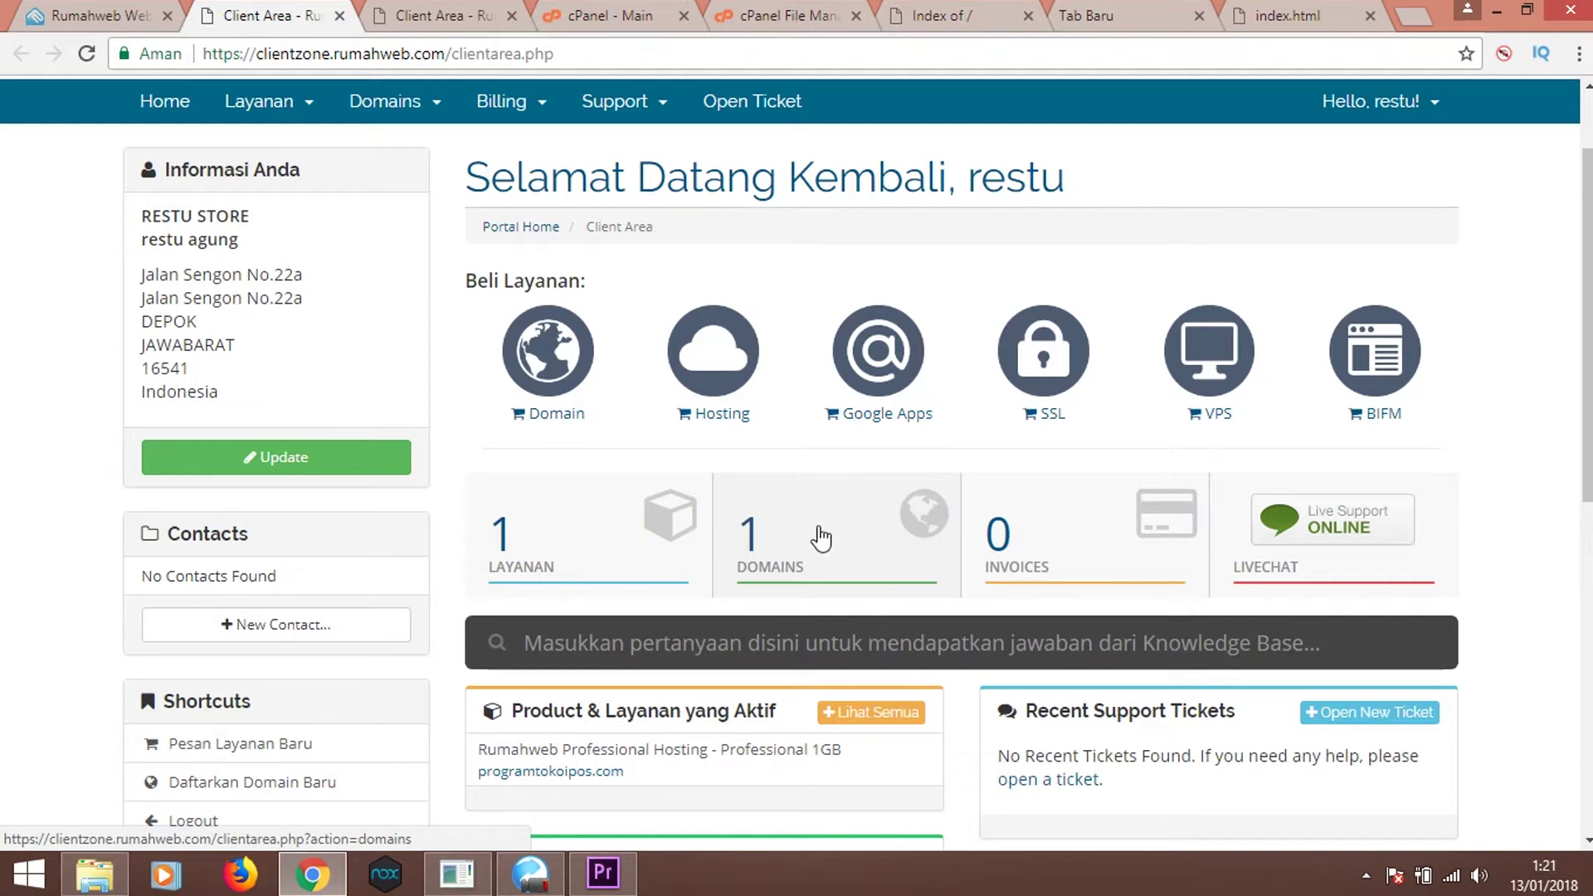
scroll(840, 536, "down", 3)
scroll(855, 560, "up", 5)
scroll(857, 567, "down", 4)
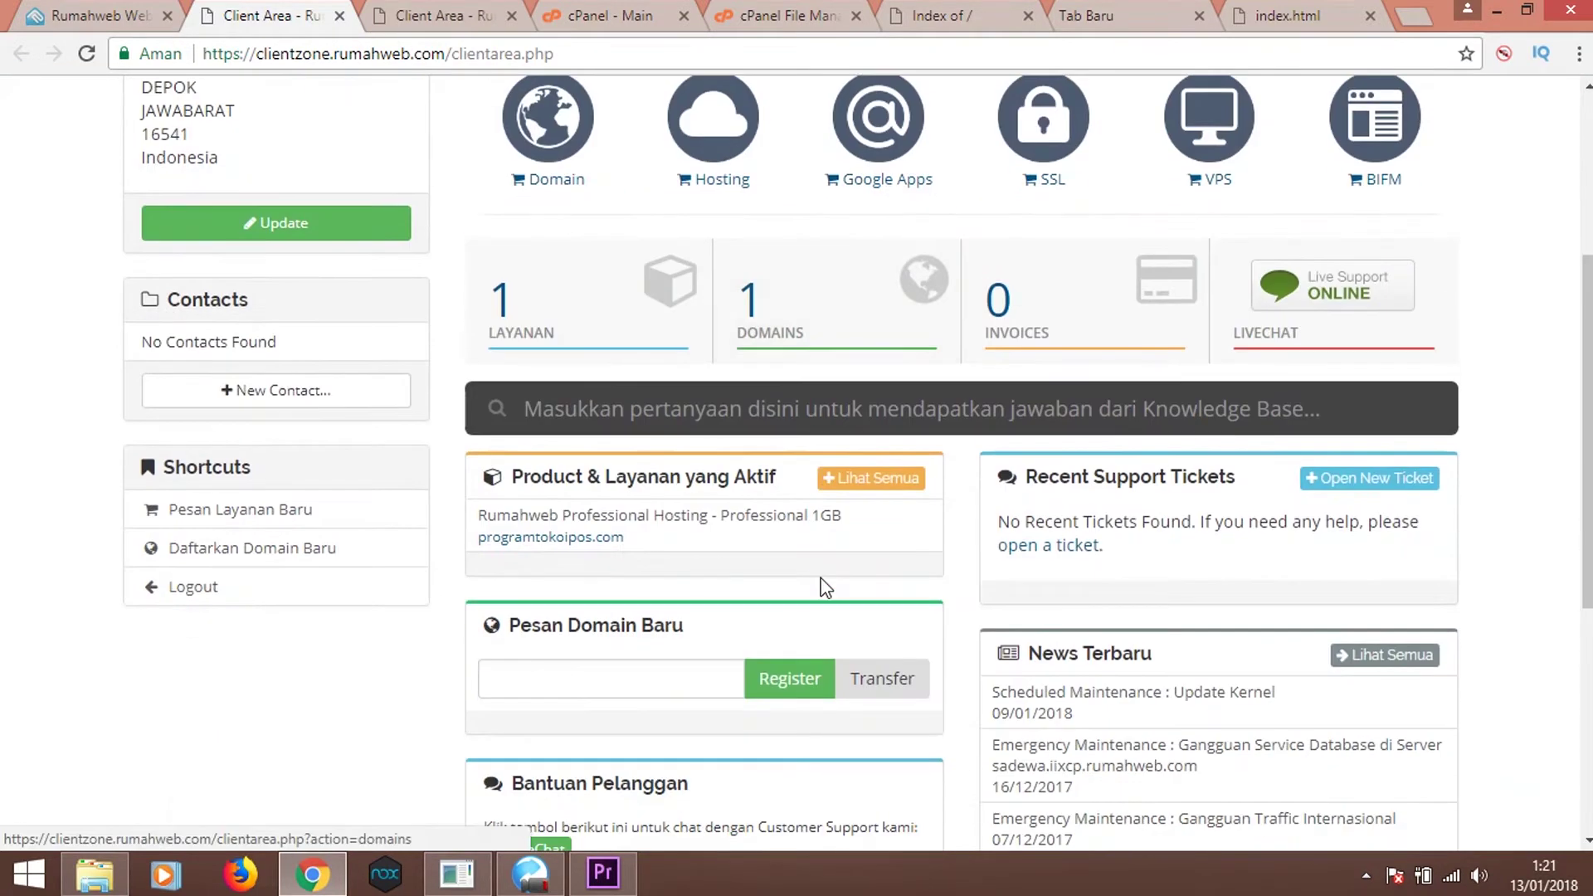
scroll(825, 572, "up", 2)
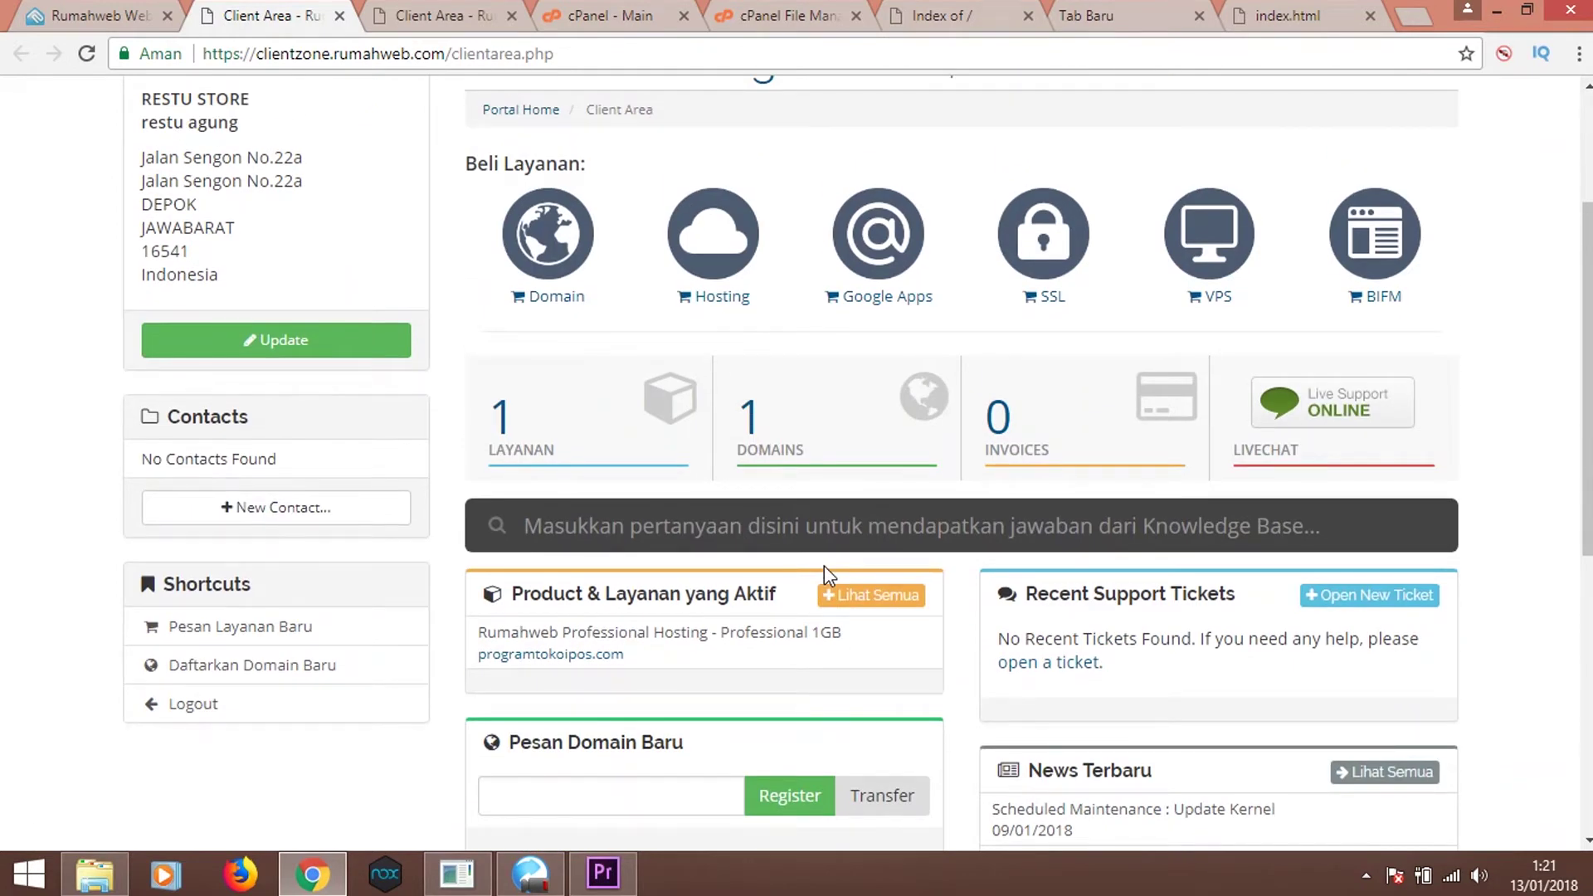
scroll(824, 565, "up", 3)
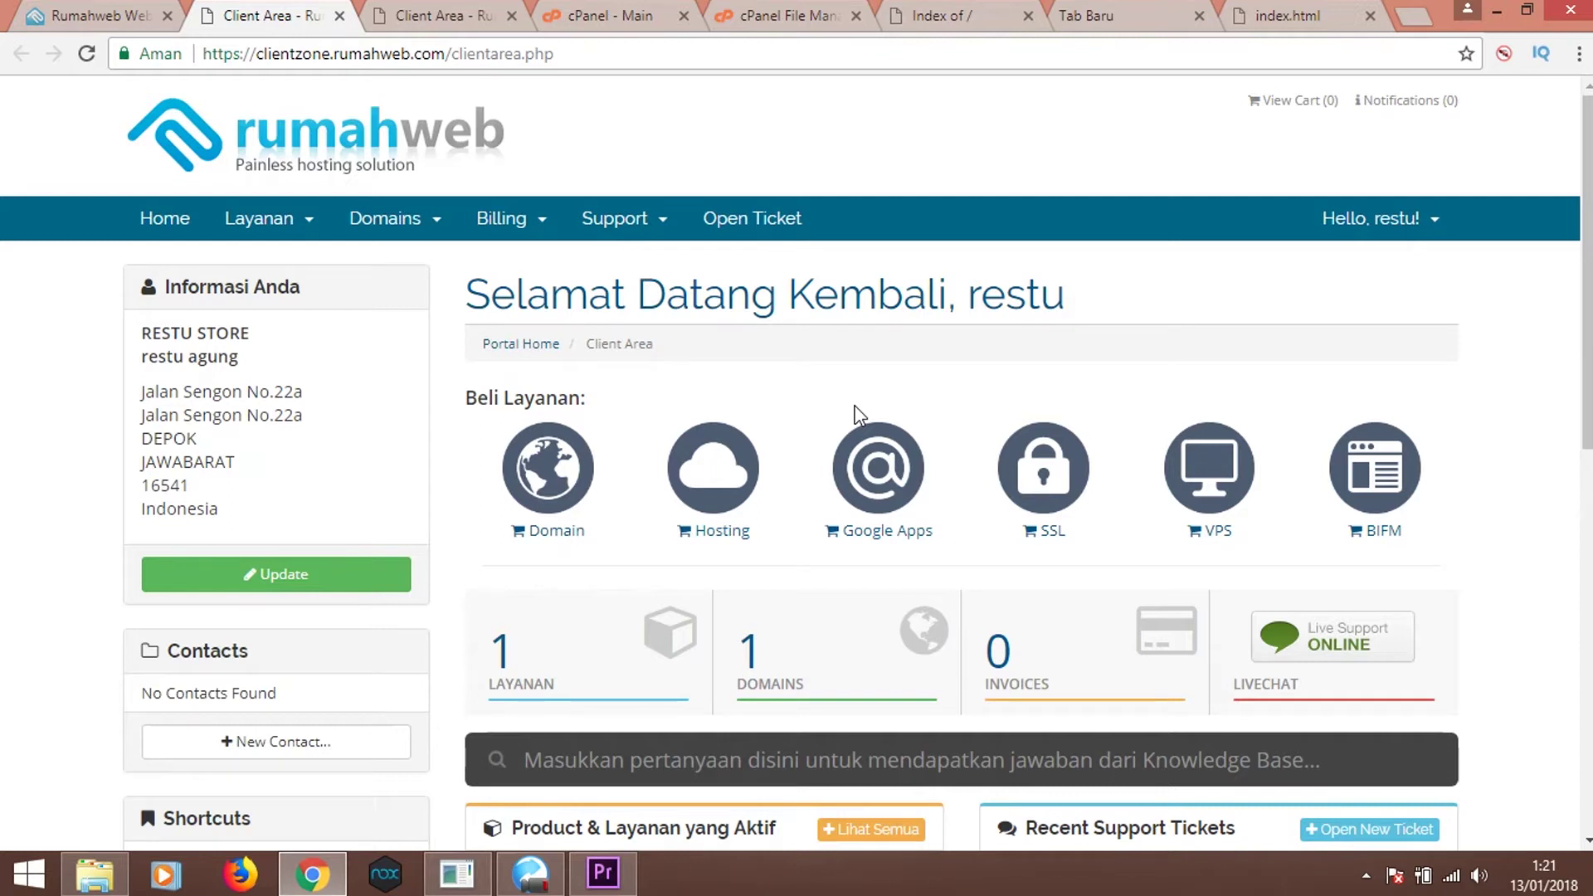
Open programtokoipos.com from the client area's domain list and go to its /cpanel address
left_click(834, 615)
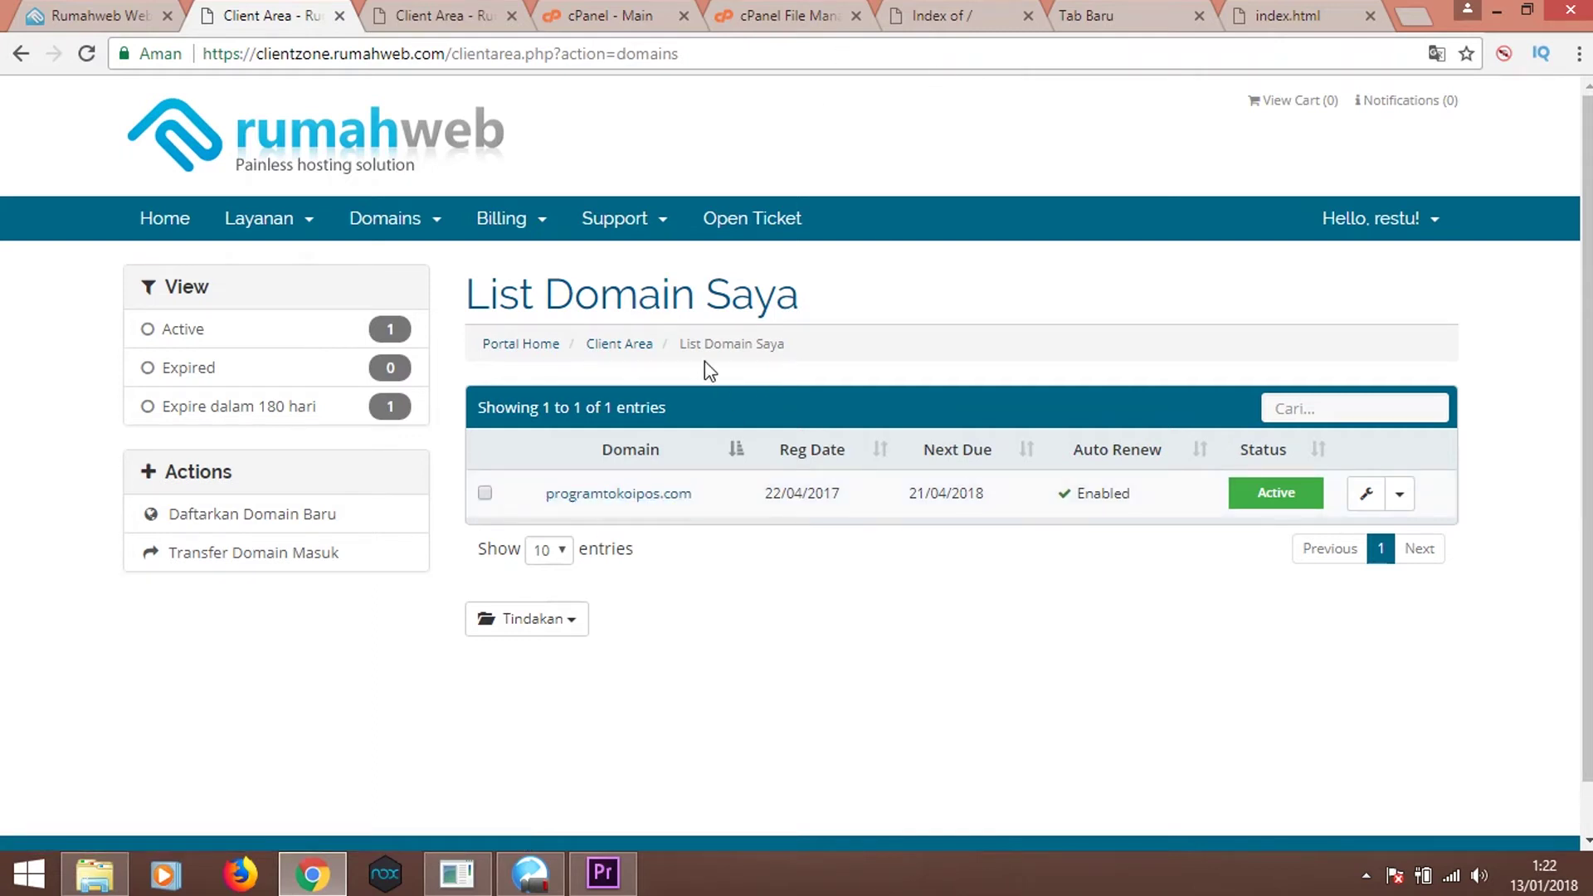
left_click(613, 492)
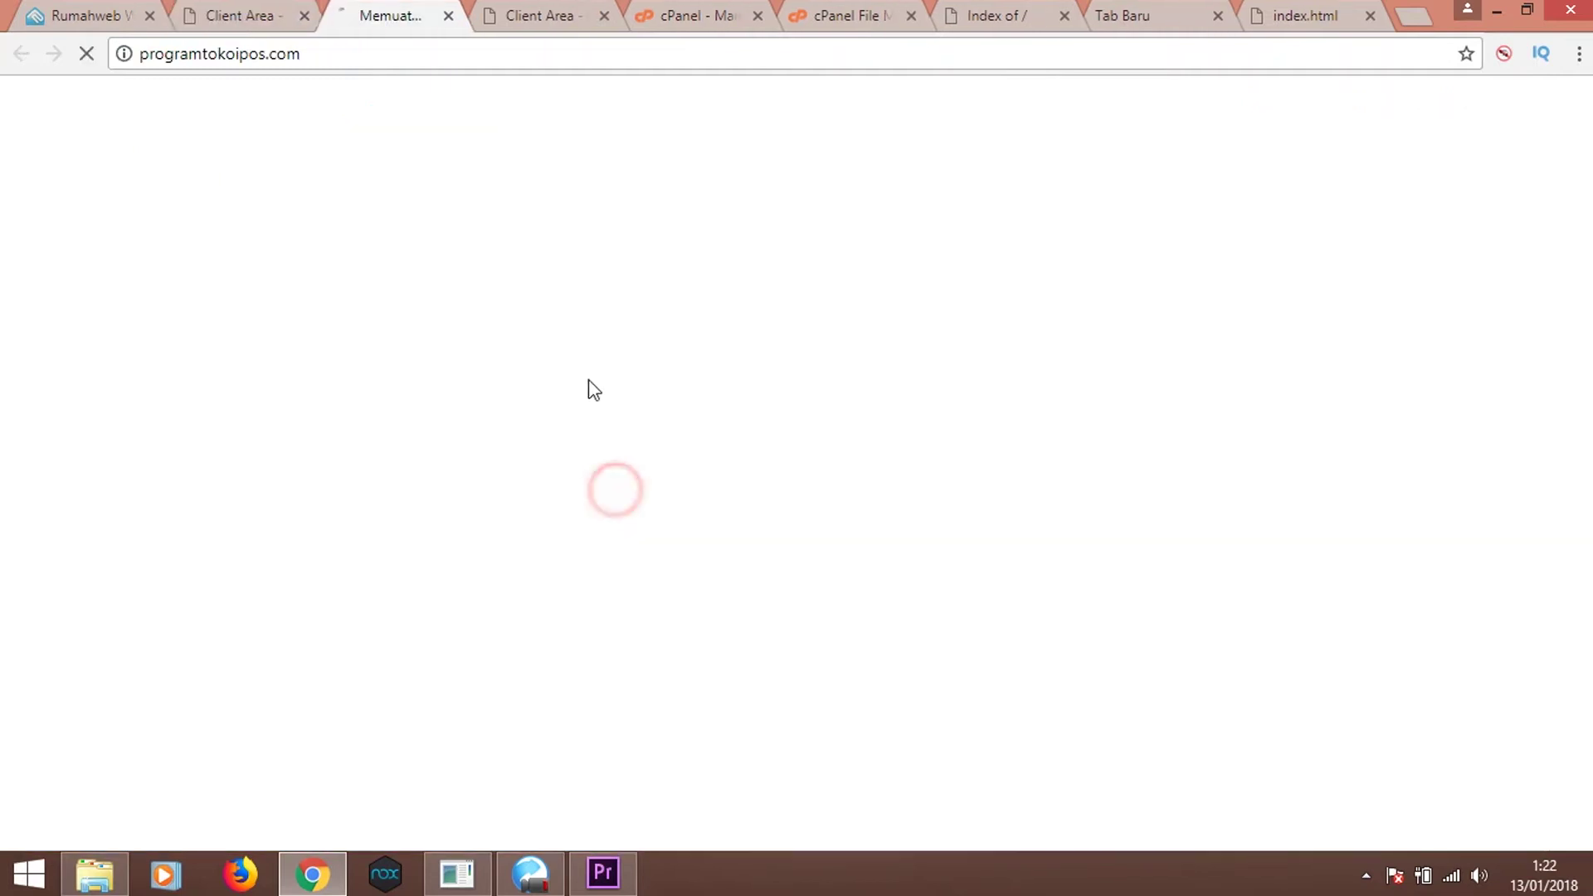
left_click(381, 60)
key("End")
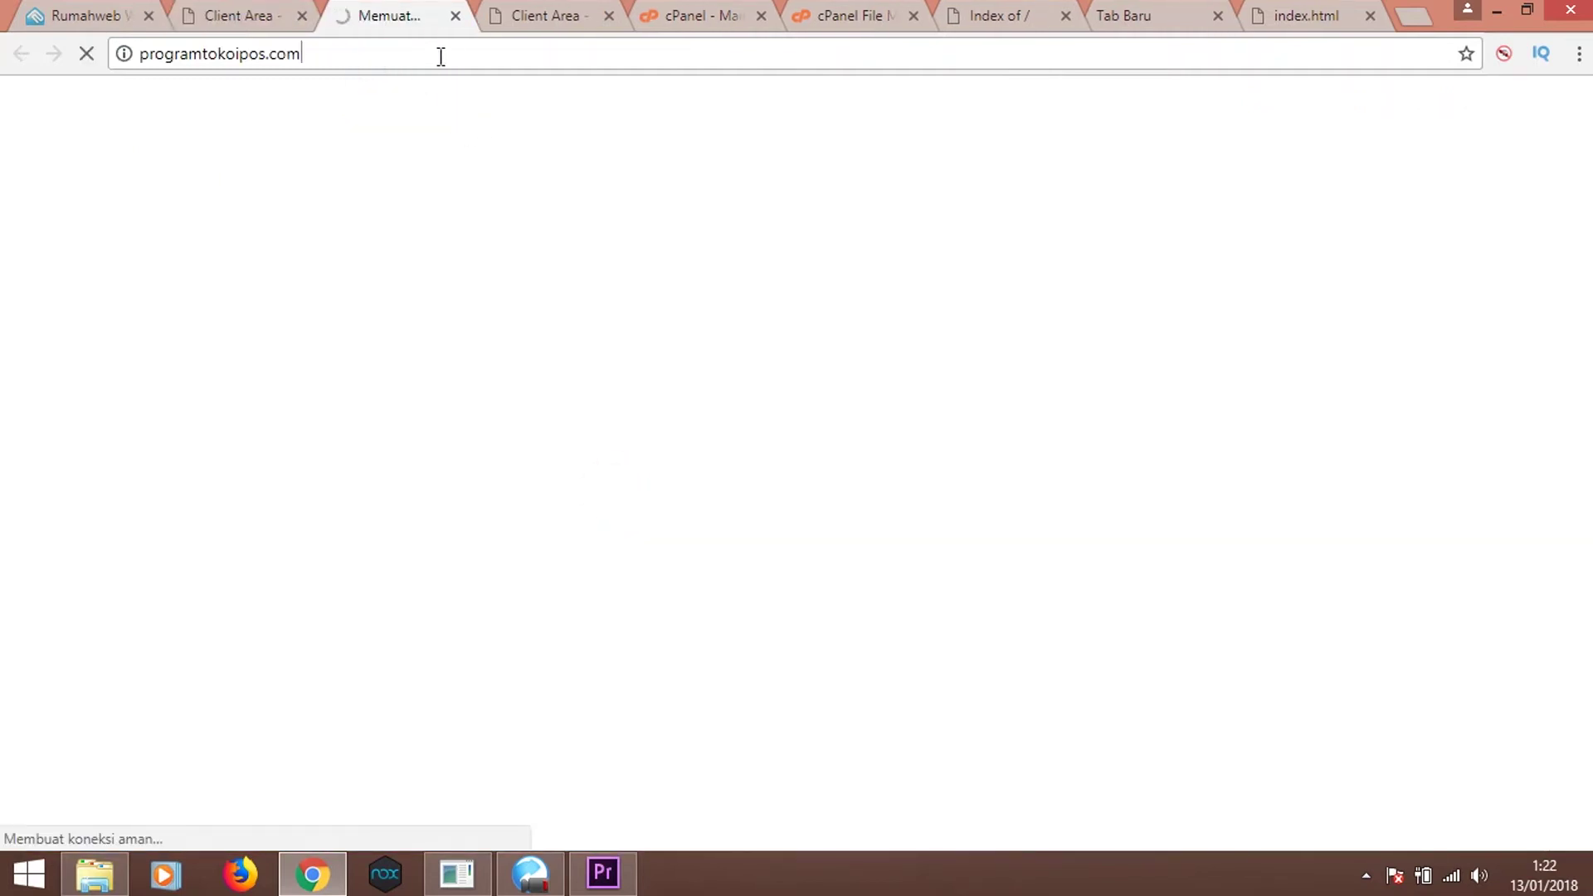
type("/c")
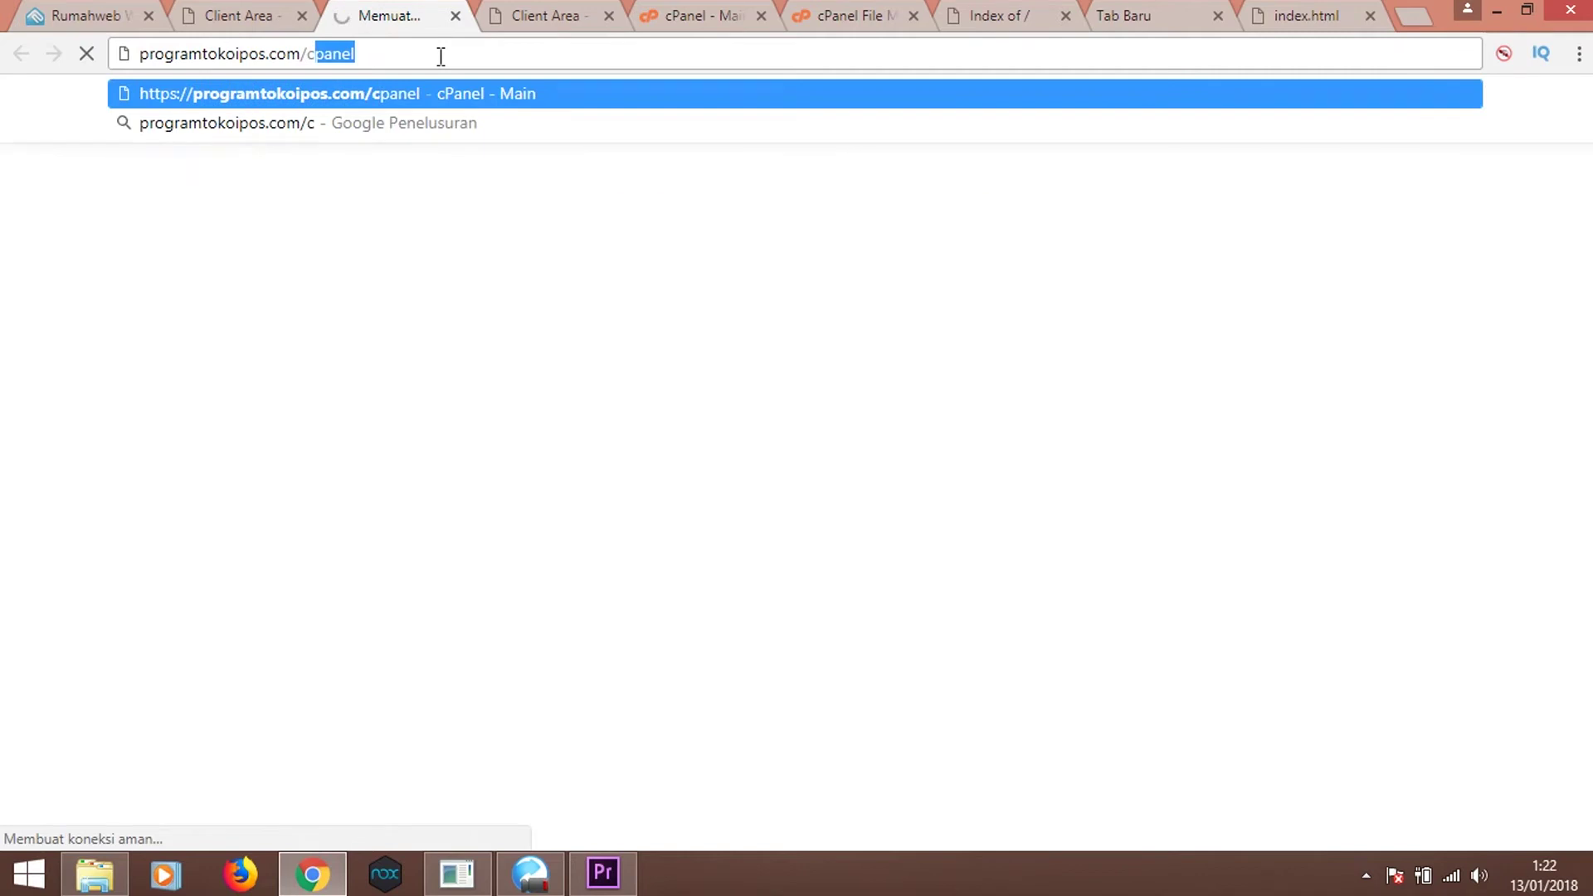
key("Return")
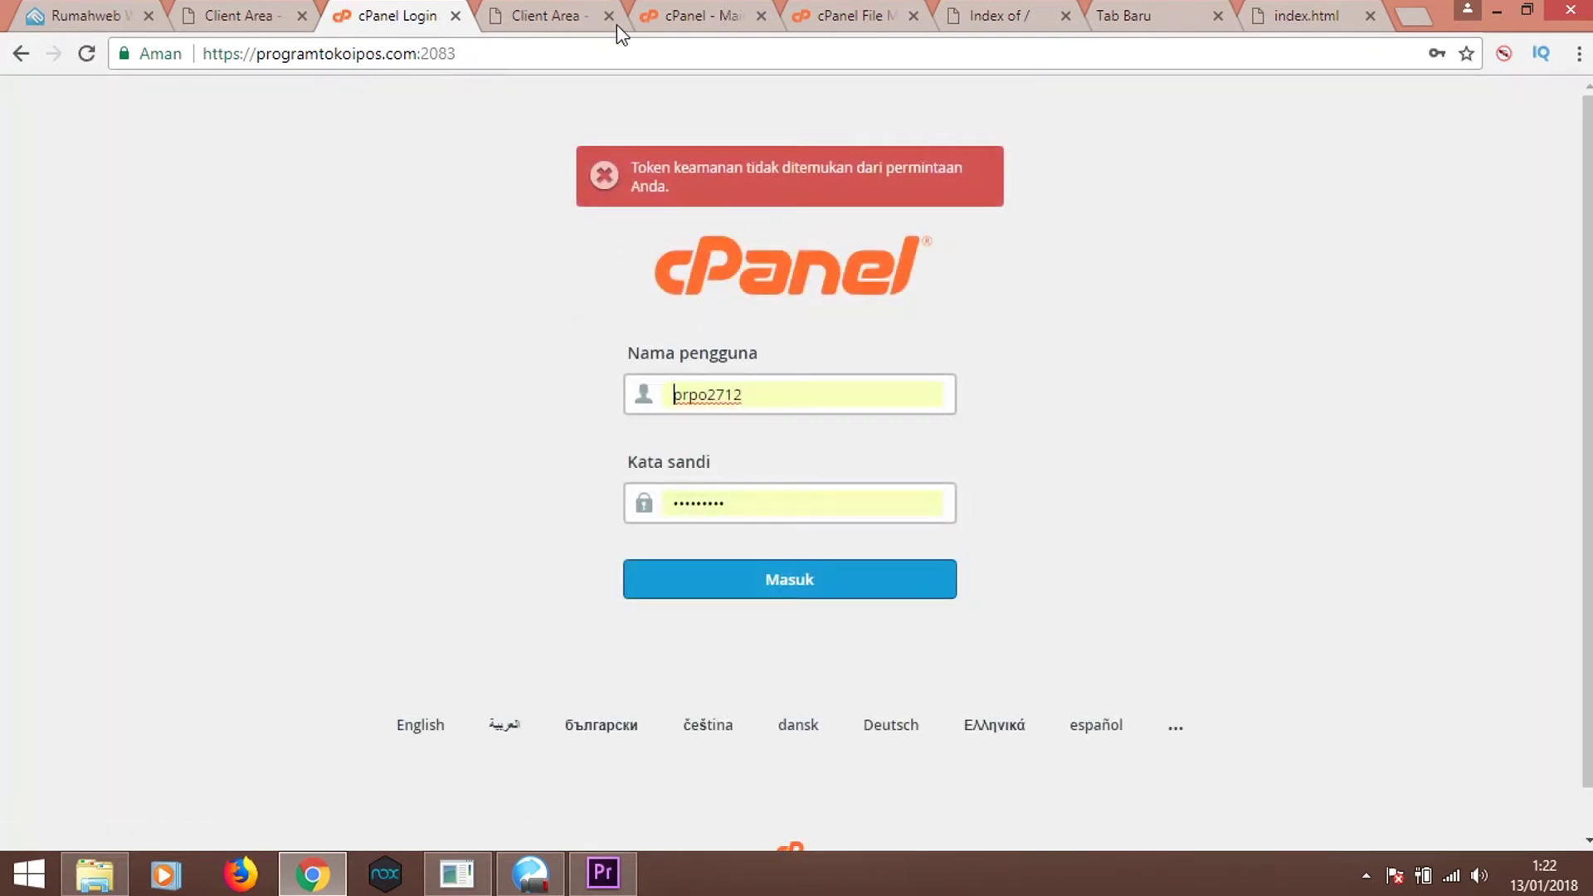
Close the two old cPanel pages and log in to cPanel with the prefilled credentials
left_click(762, 16)
left_click(762, 16)
left_click(686, 391)
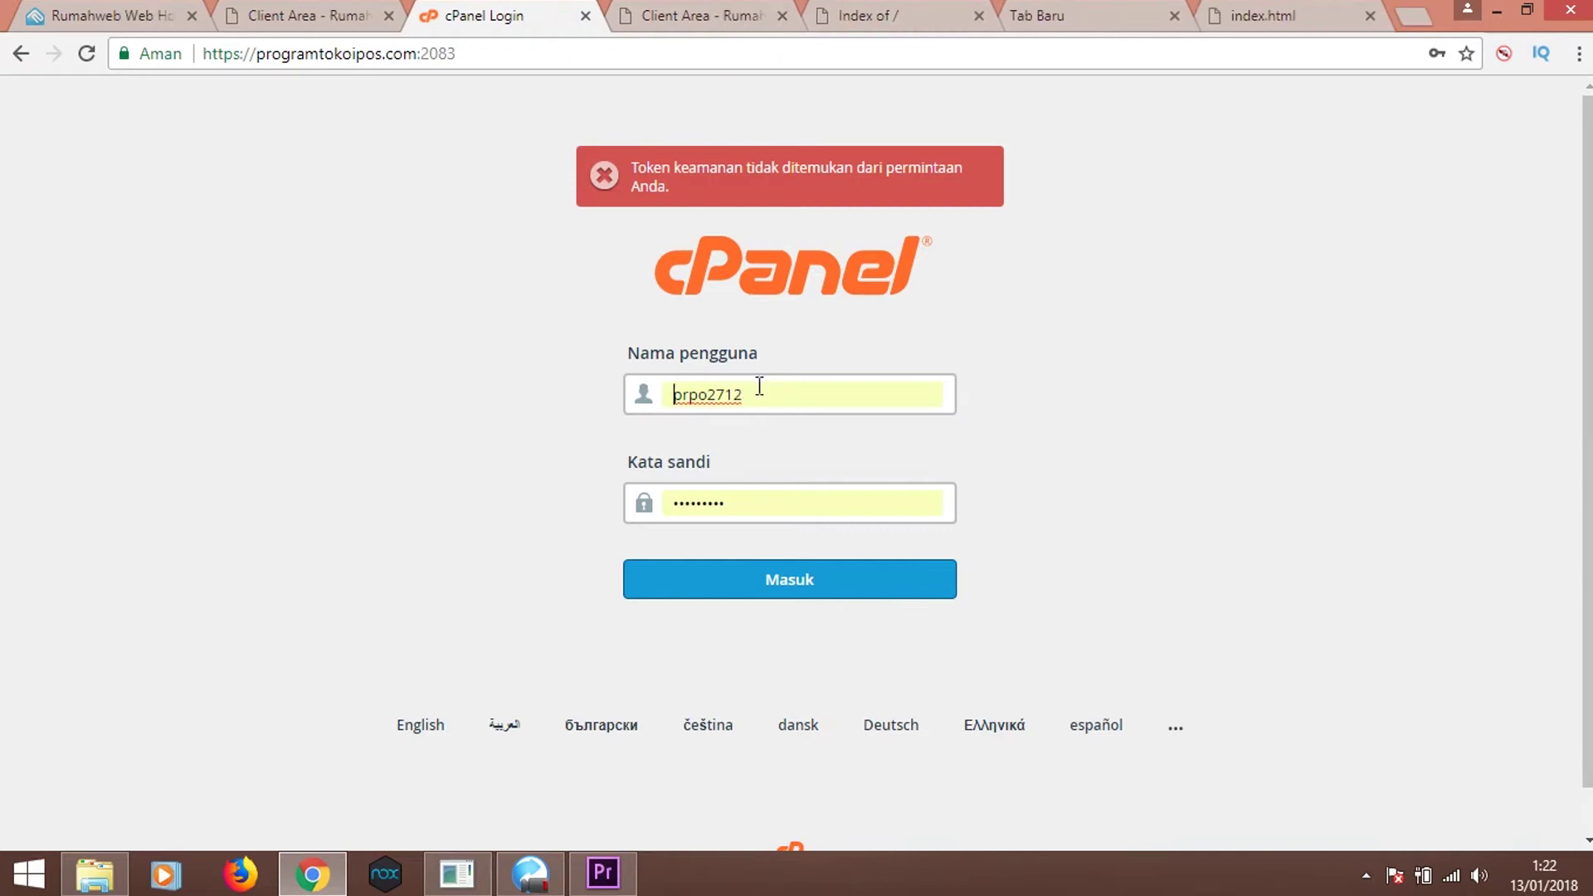
left_click(286, 15)
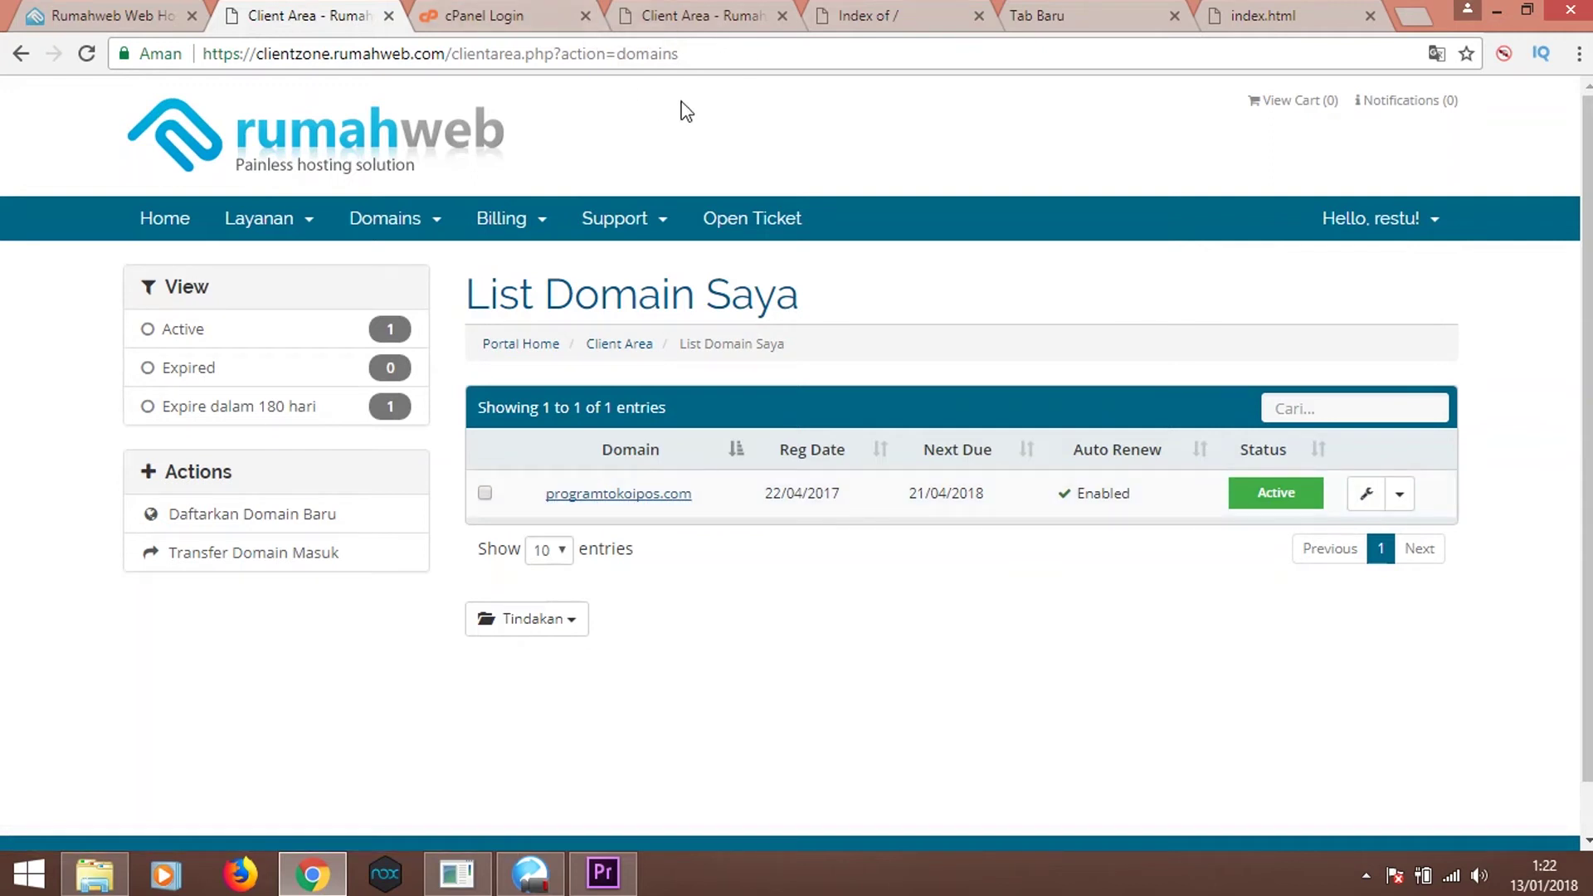
left_click(568, 12)
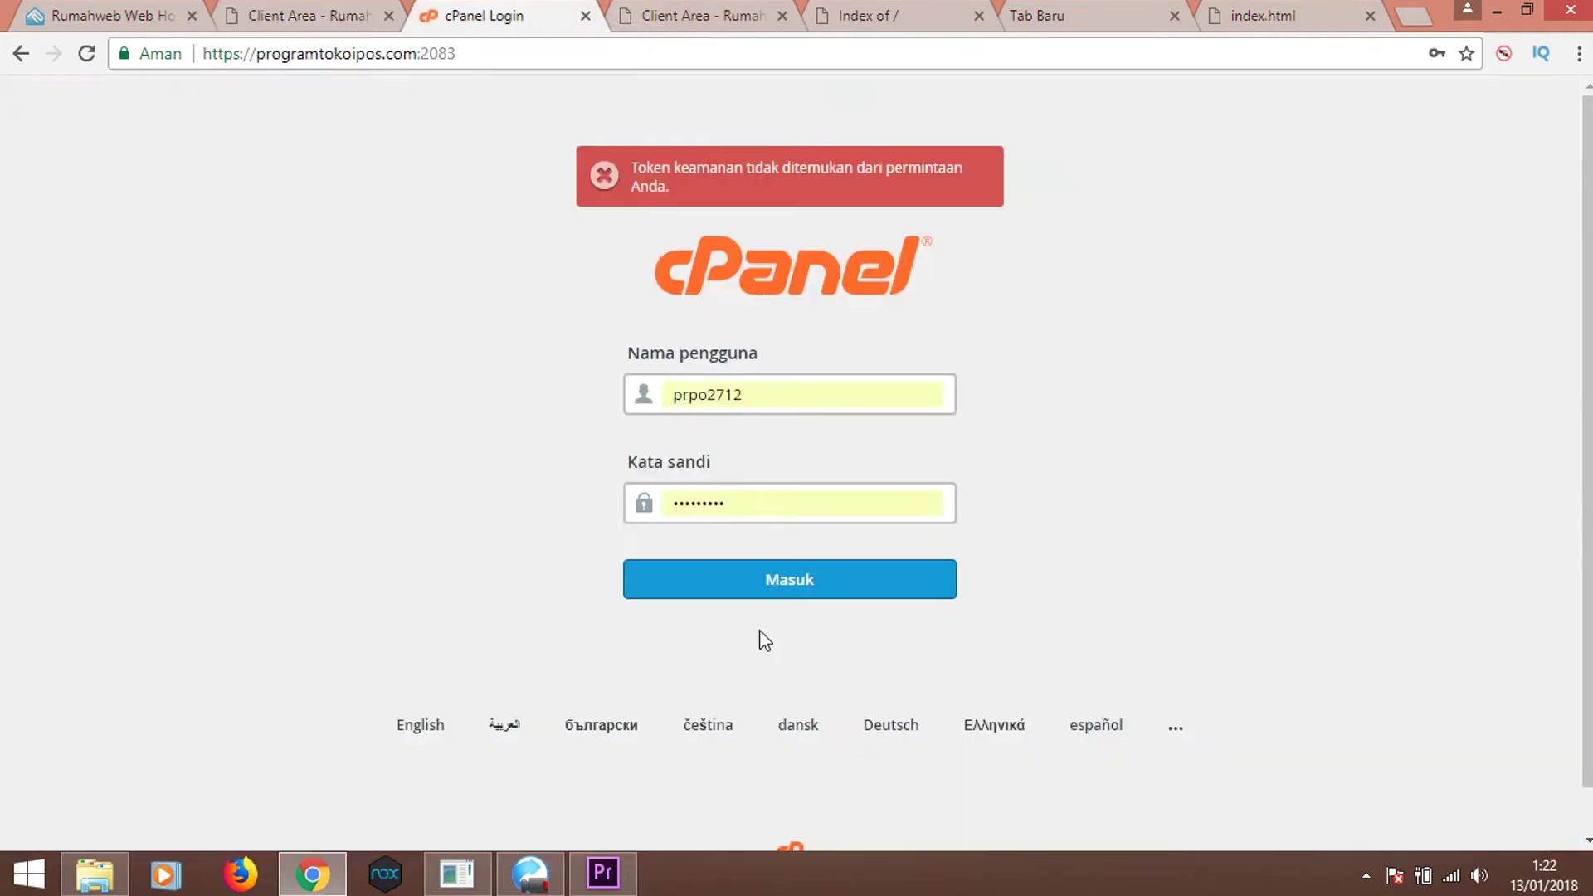
left_click(765, 589)
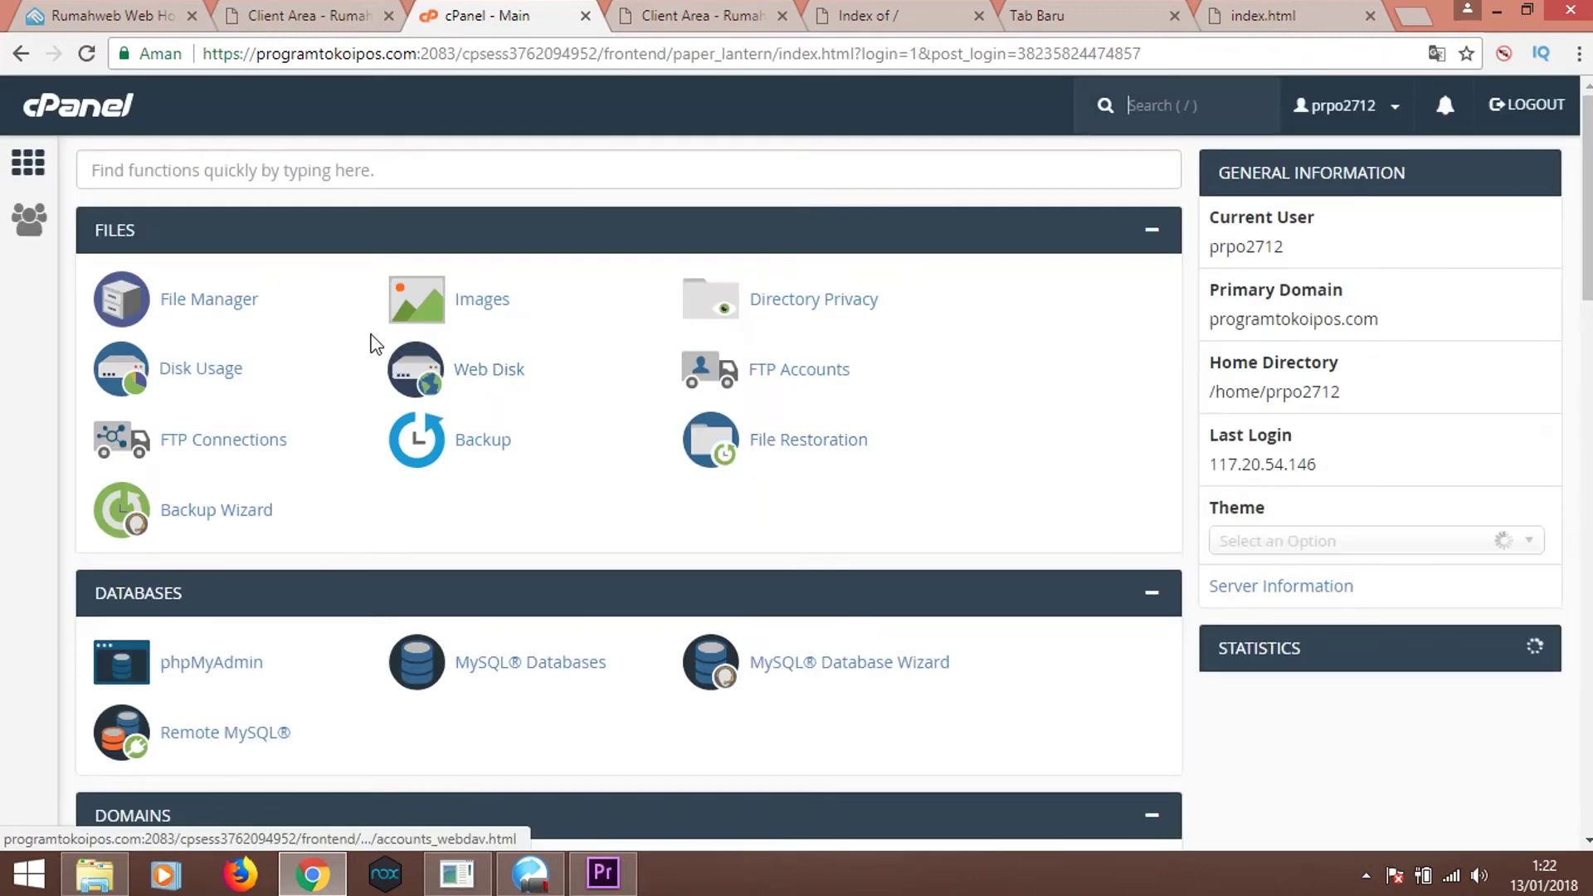
Create the subdomain "restustore" under programtokoipos.com in cPanel's Subdomains, with document root public_html/restustore
scroll(495, 331, "down", 6)
scroll(515, 320, "up", 3)
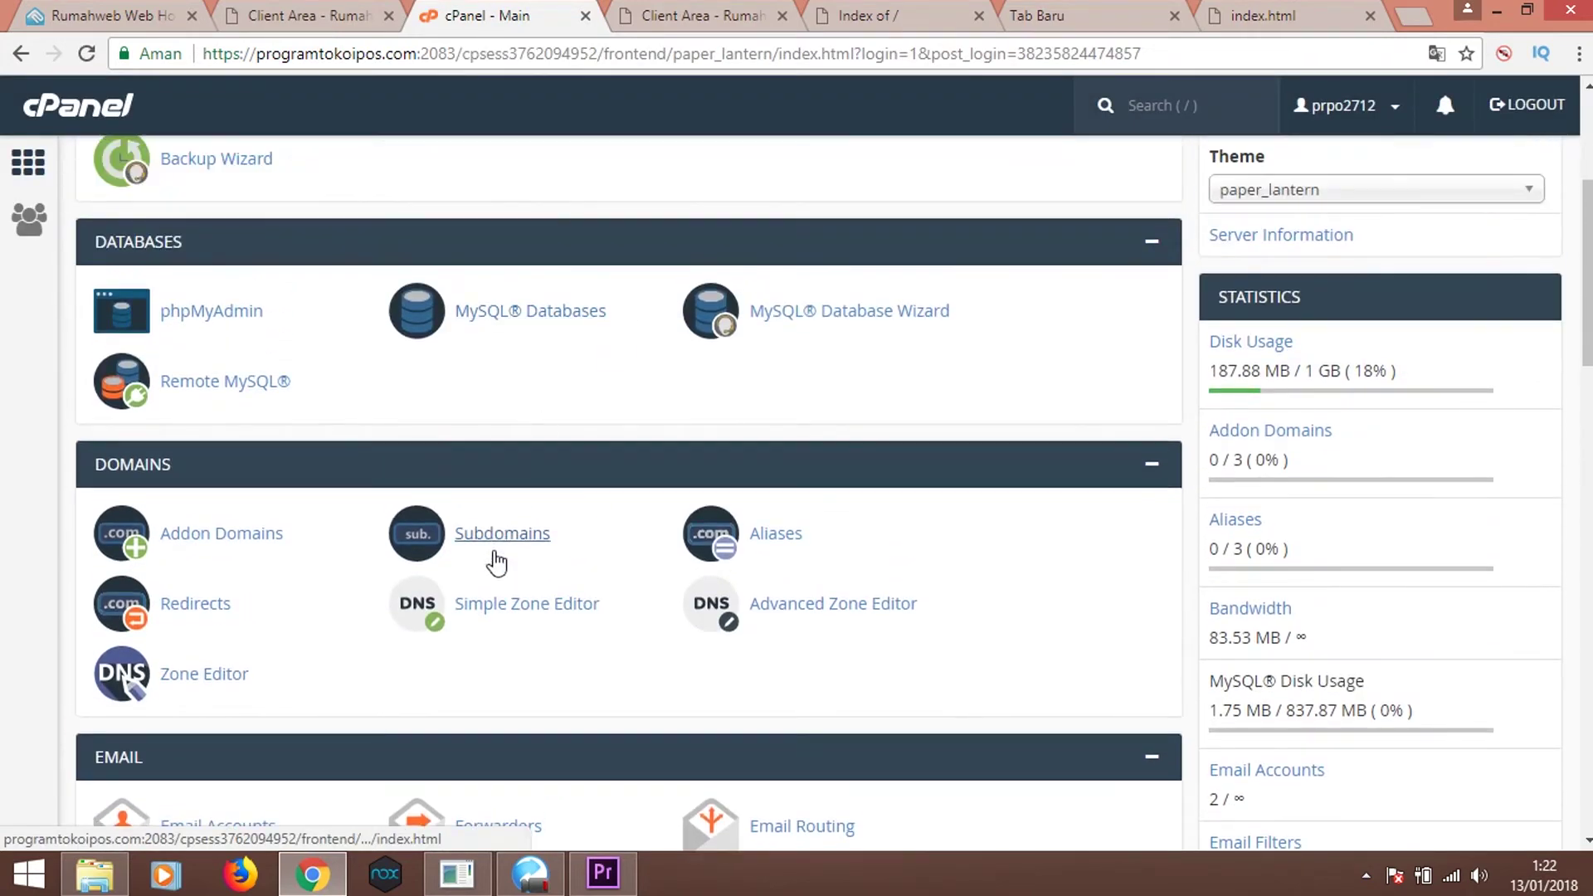
left_click(500, 538)
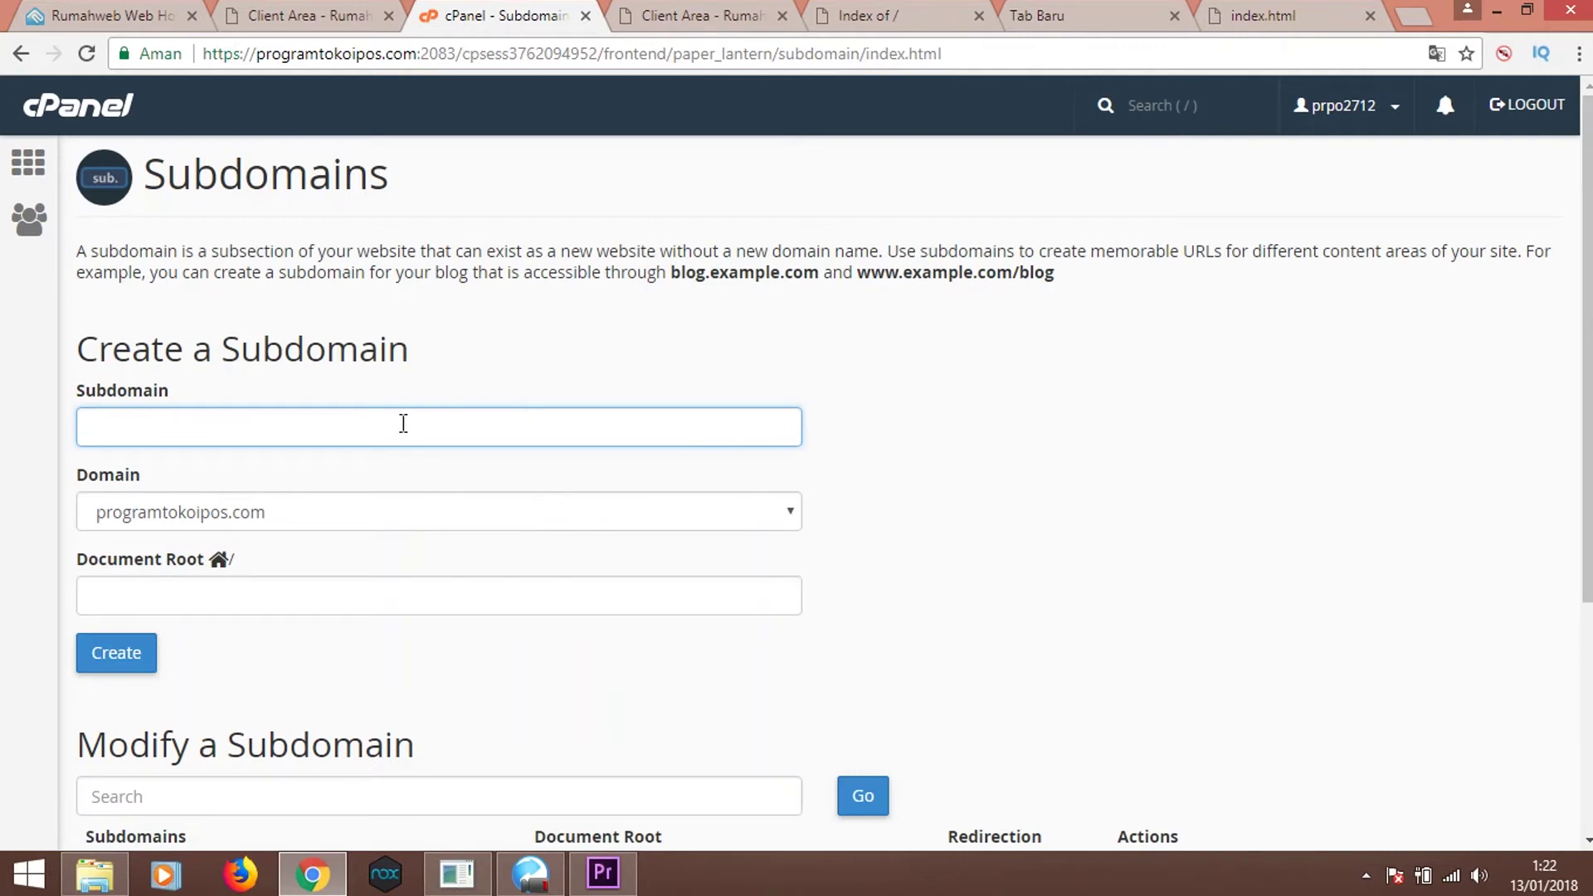
left_click(404, 424)
type("restustore")
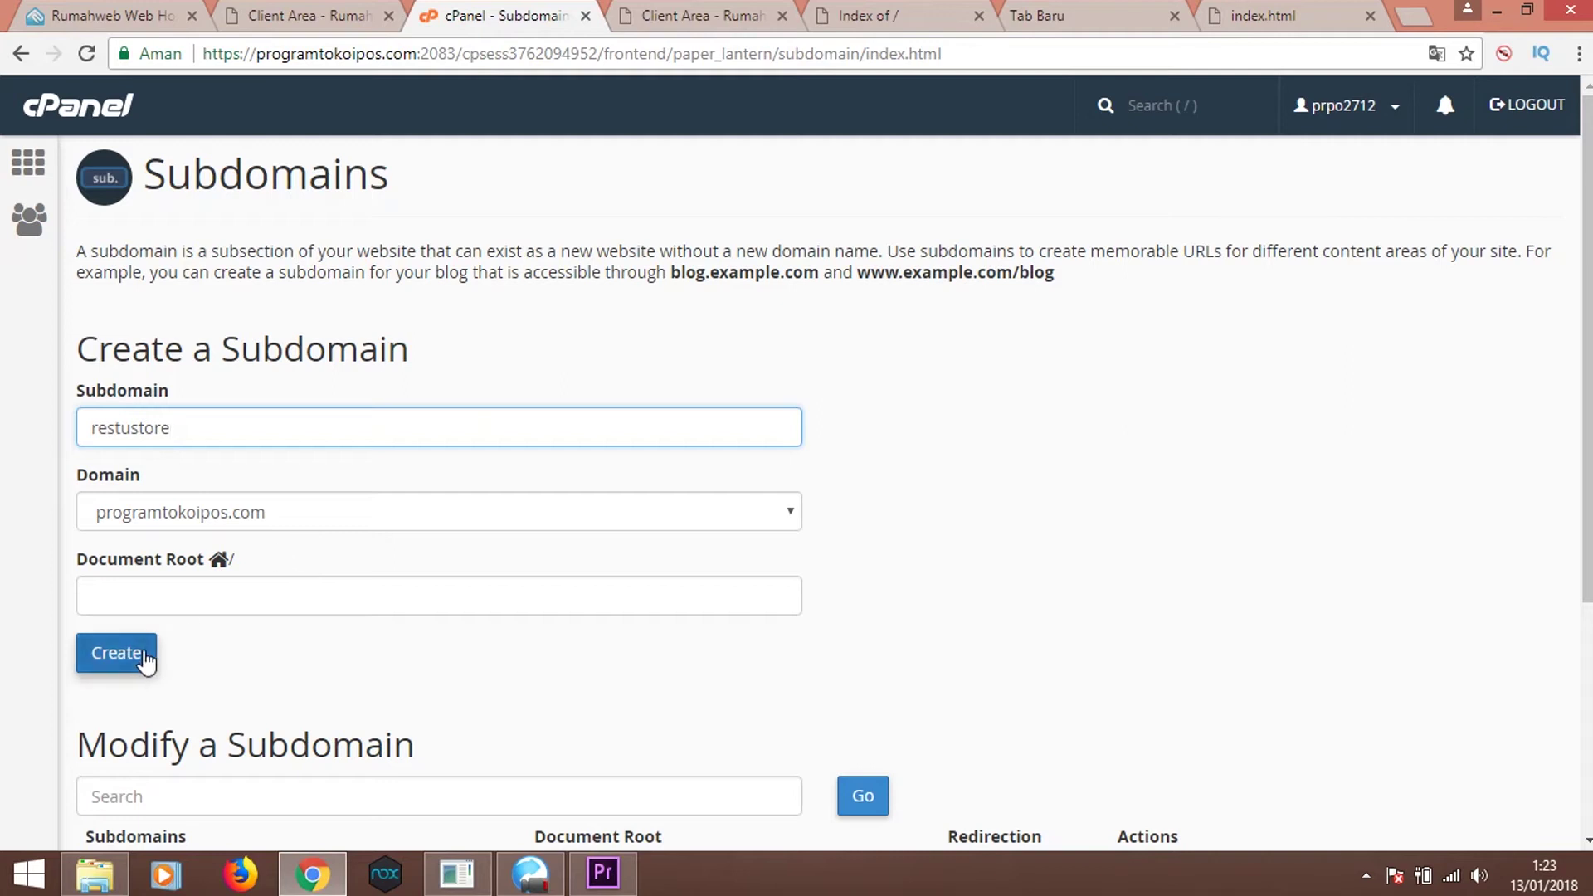
left_click(144, 656)
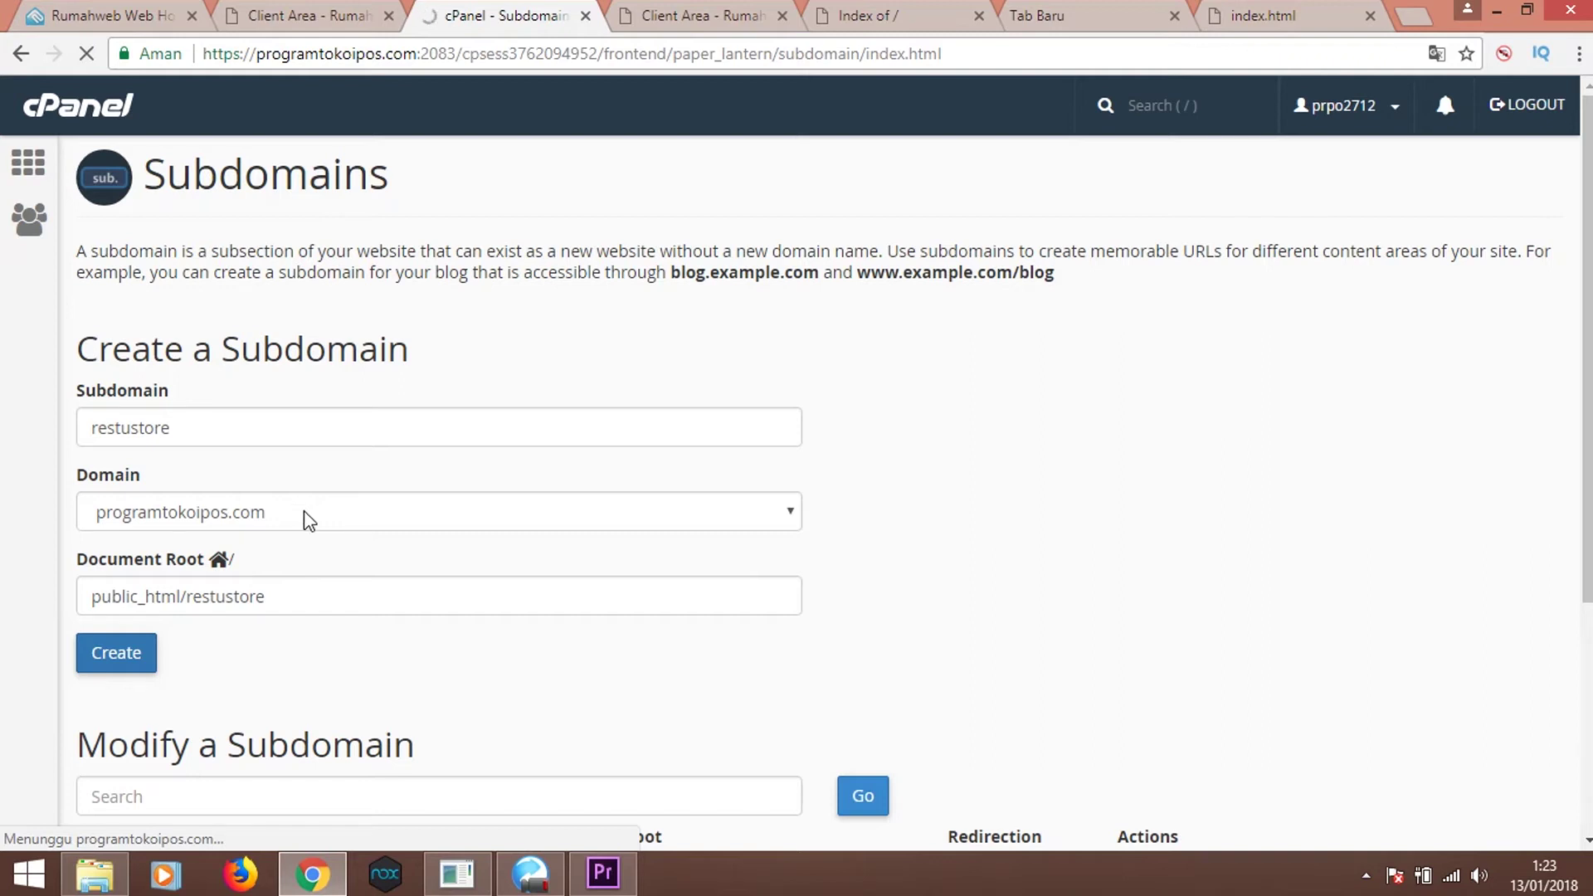
left_click(1496, 11)
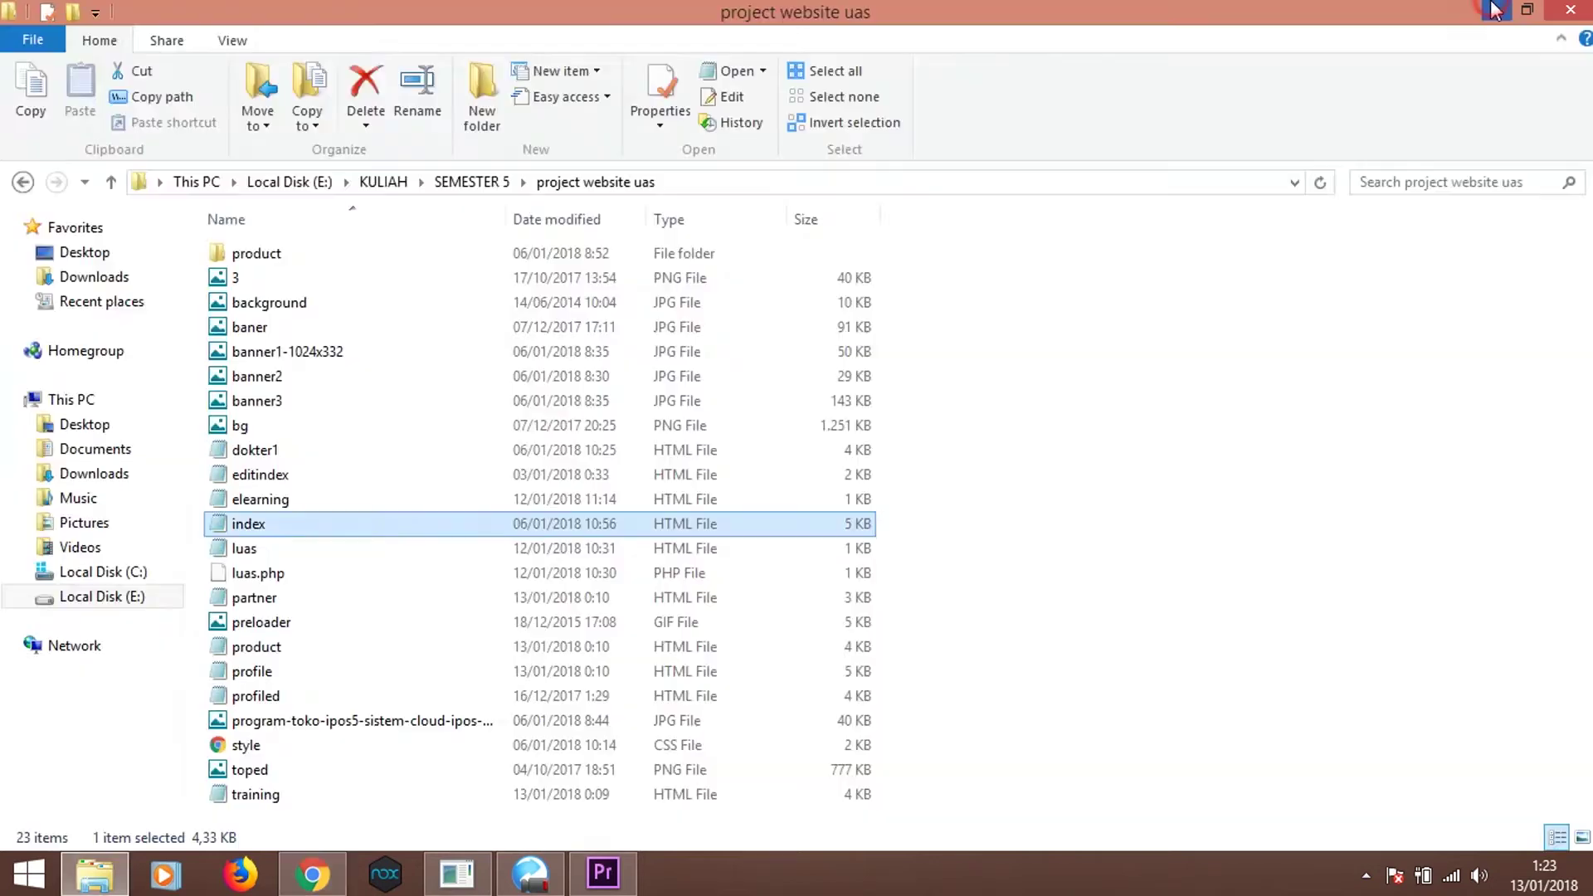
left_click(312, 873)
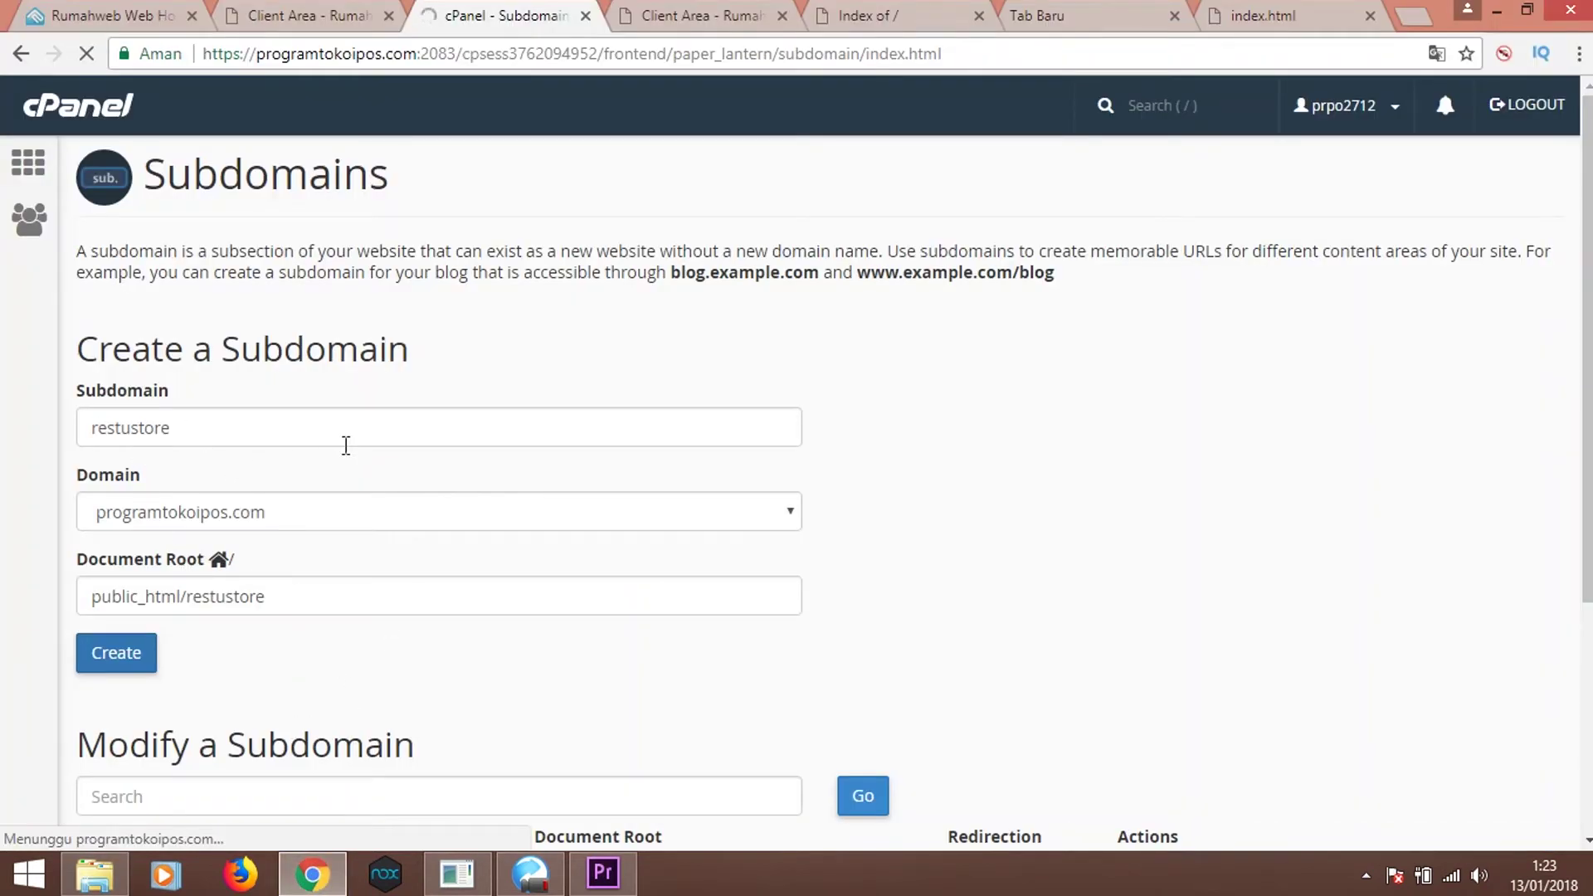
left_click(456, 876)
left_click(457, 884)
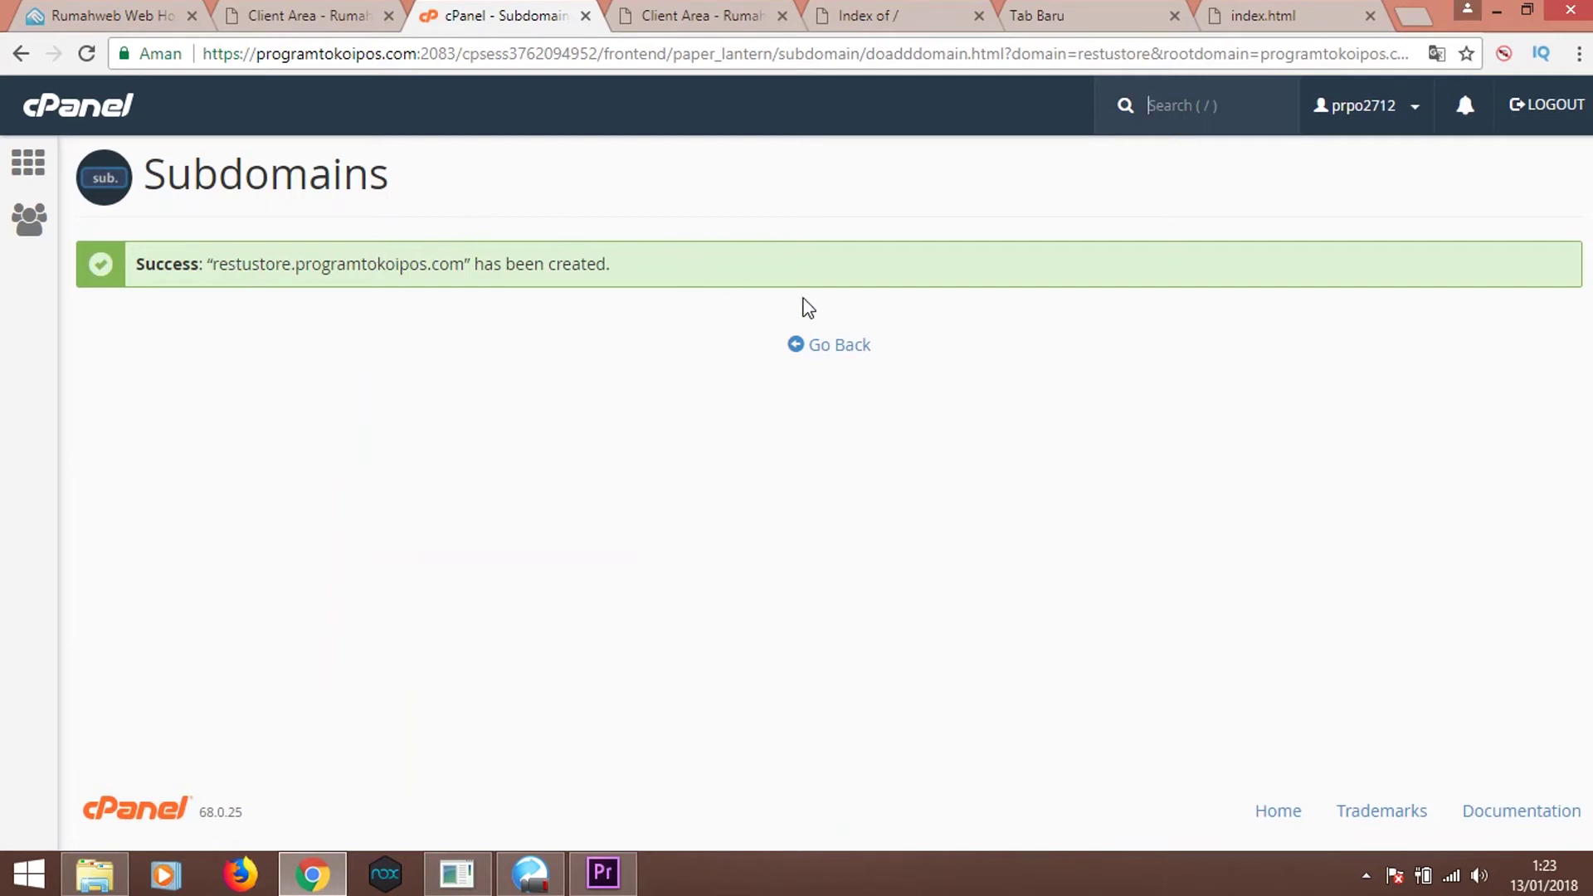
Open File Manager from the cPanel home page, go to public_html/restustore and open its file upload page
left_click(837, 346)
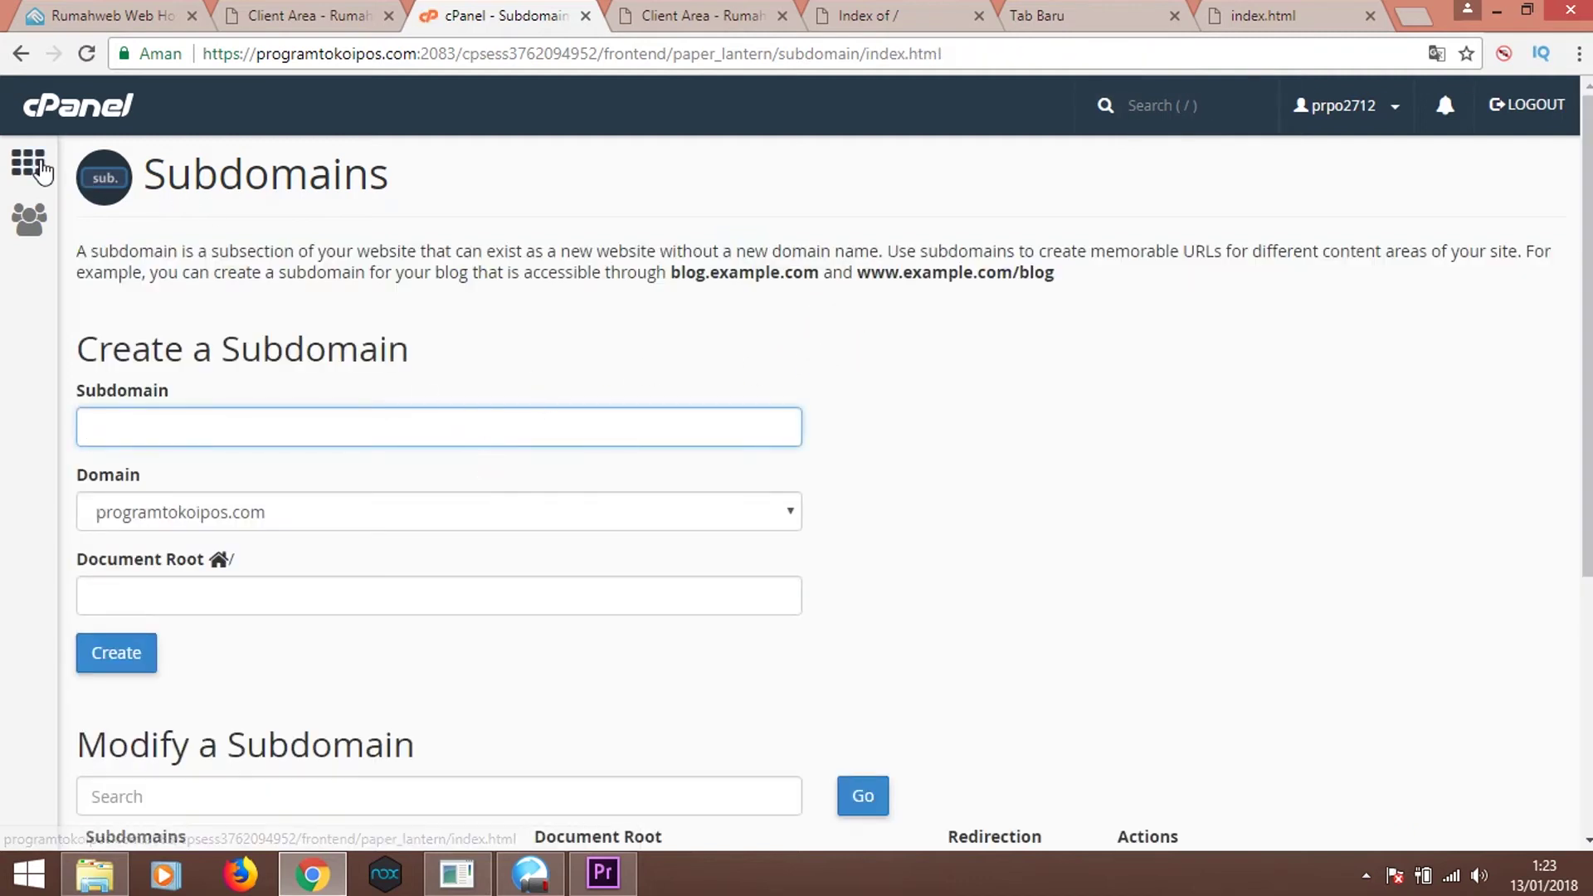
left_click(36, 169)
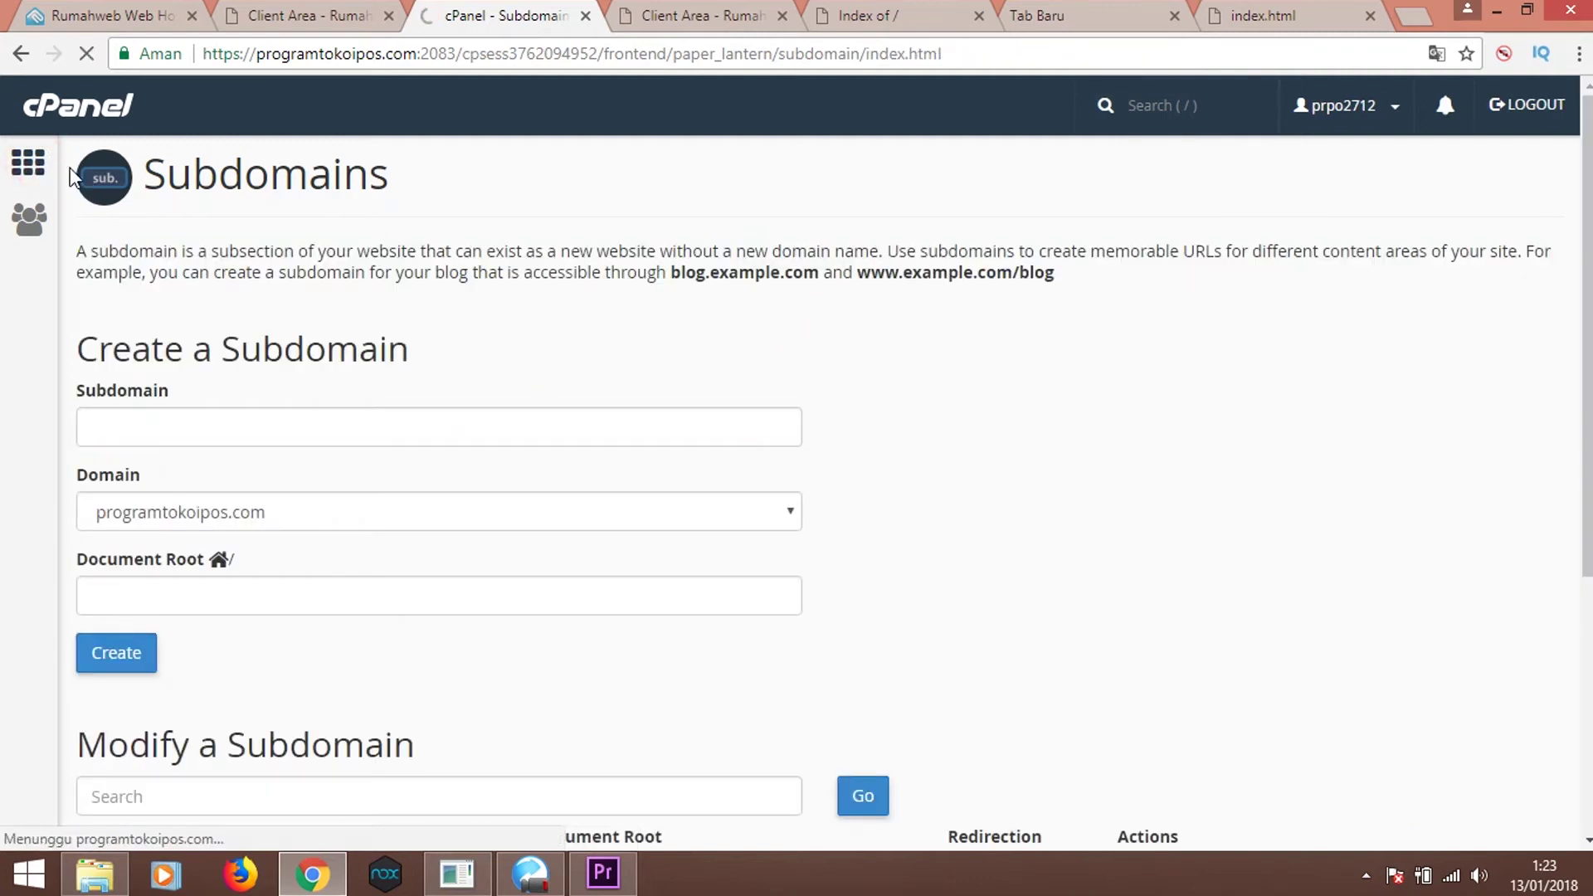
scroll(373, 336, "down", 1)
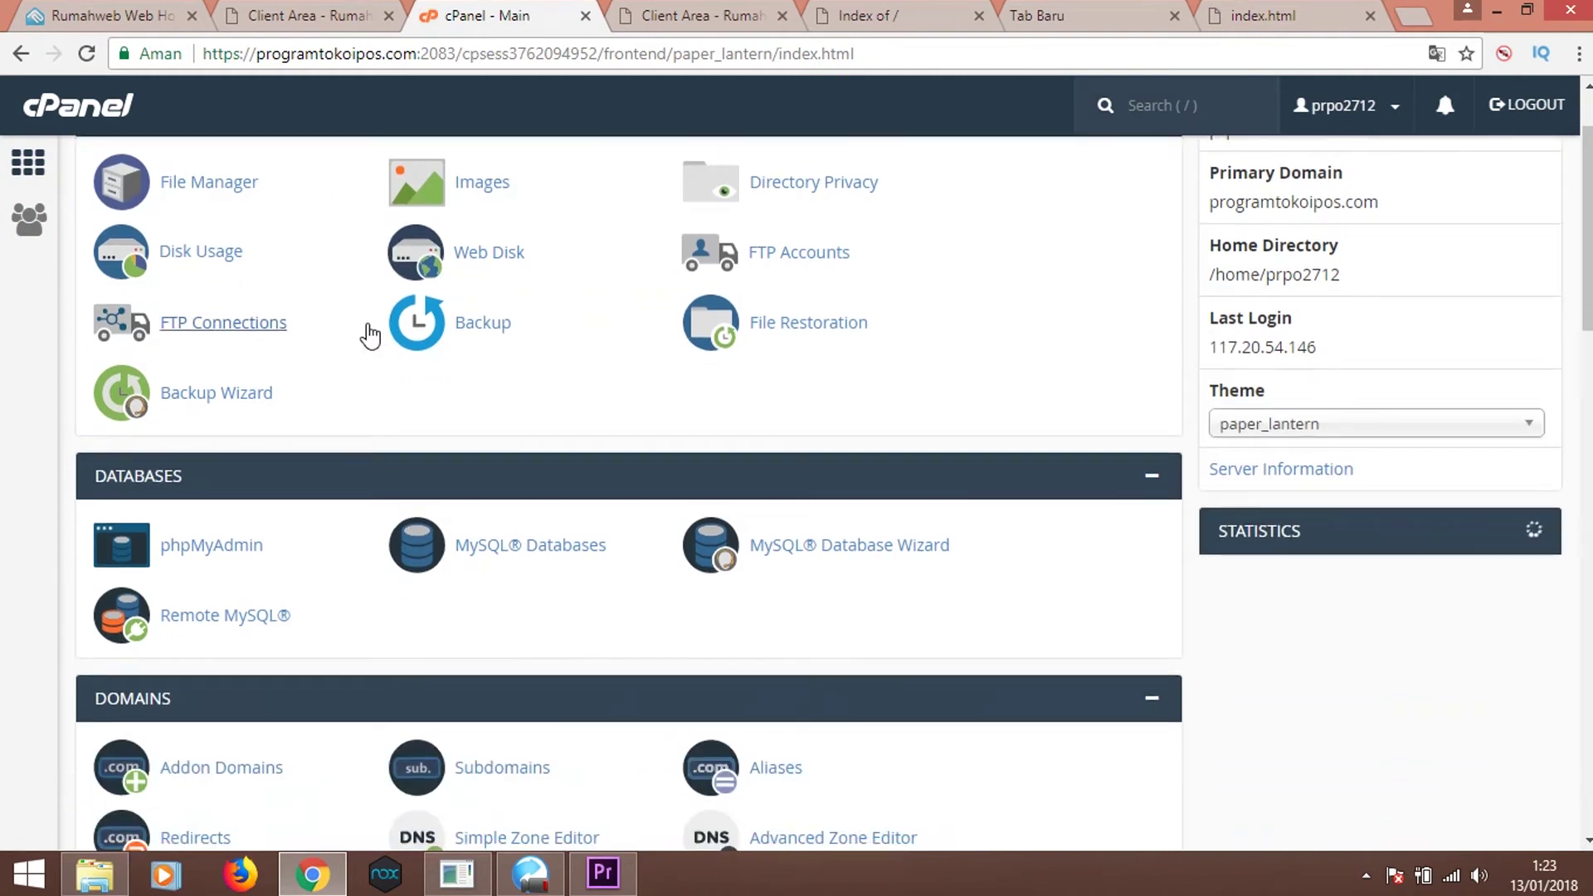
left_click(208, 173)
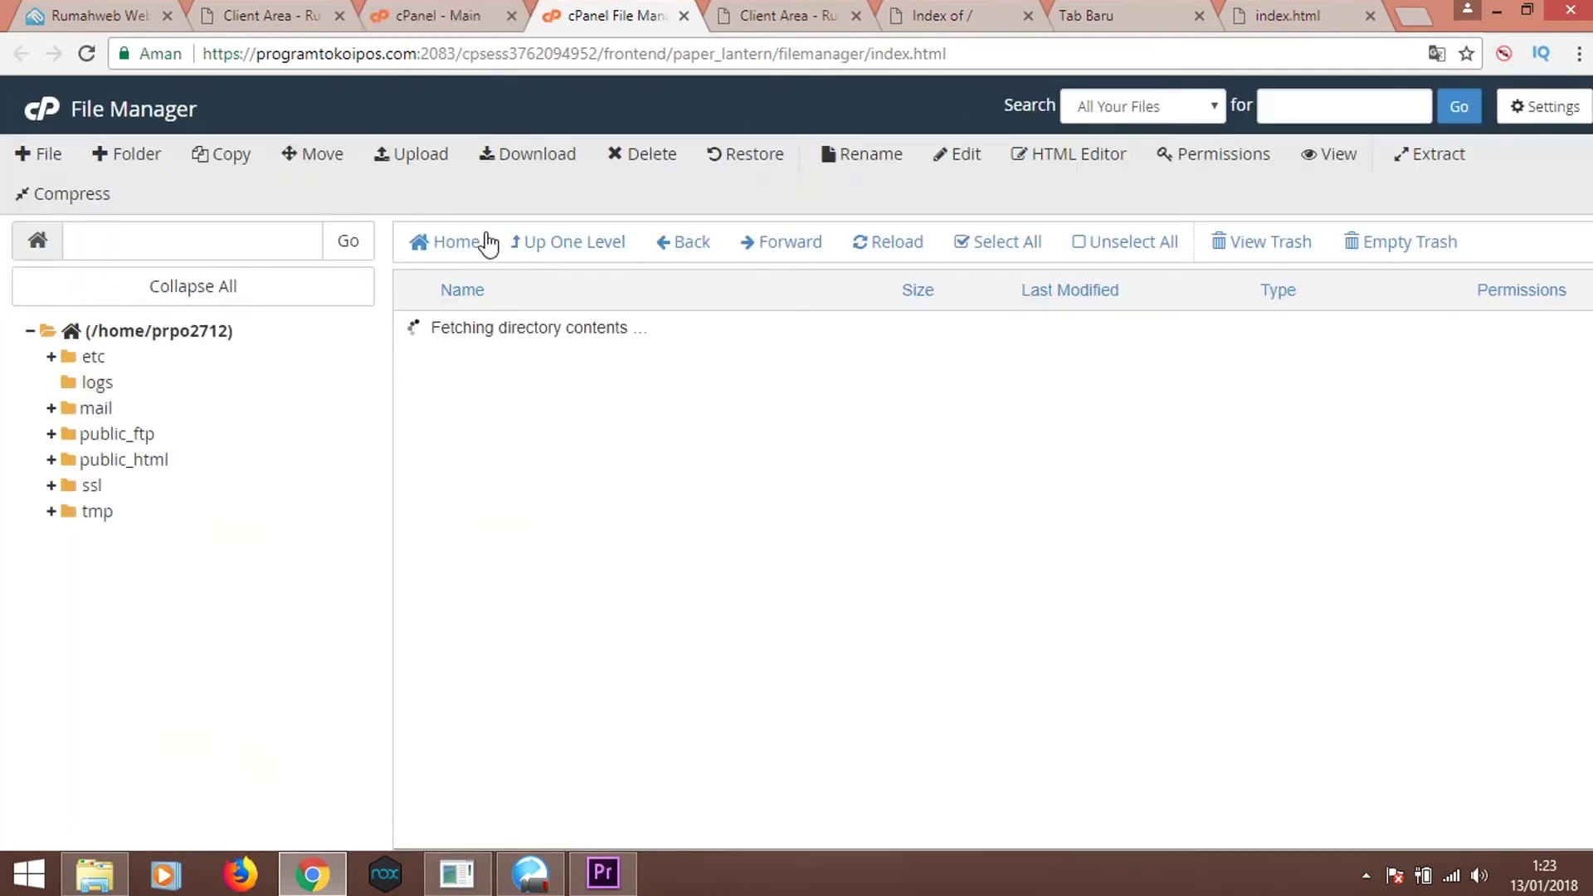
left_click(141, 462)
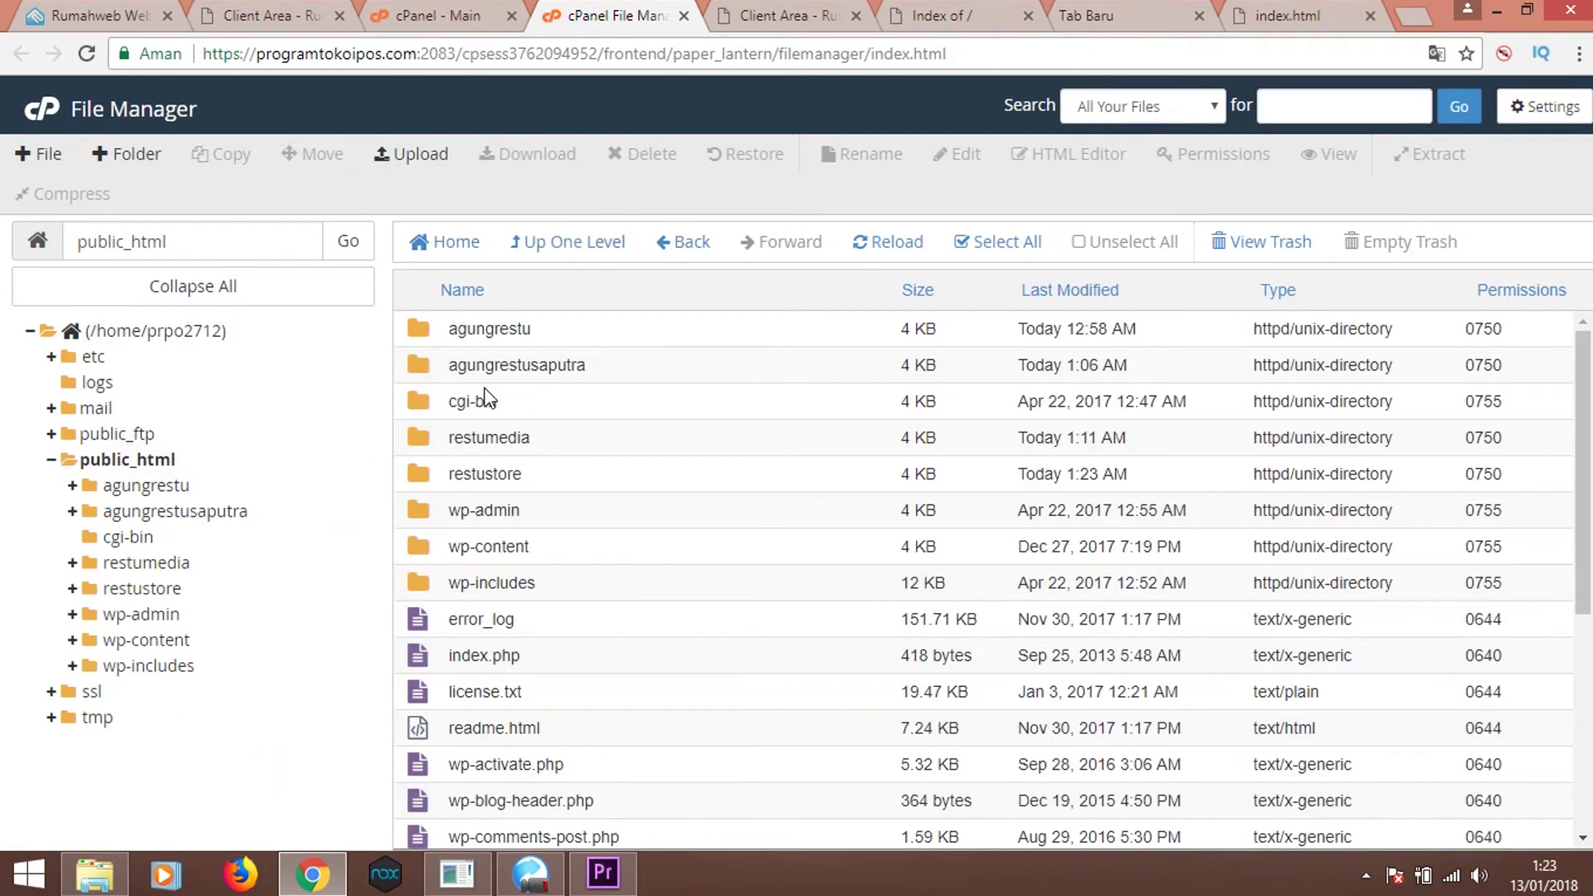
scroll(818, 487, "down", 4)
scroll(888, 490, "up", 4)
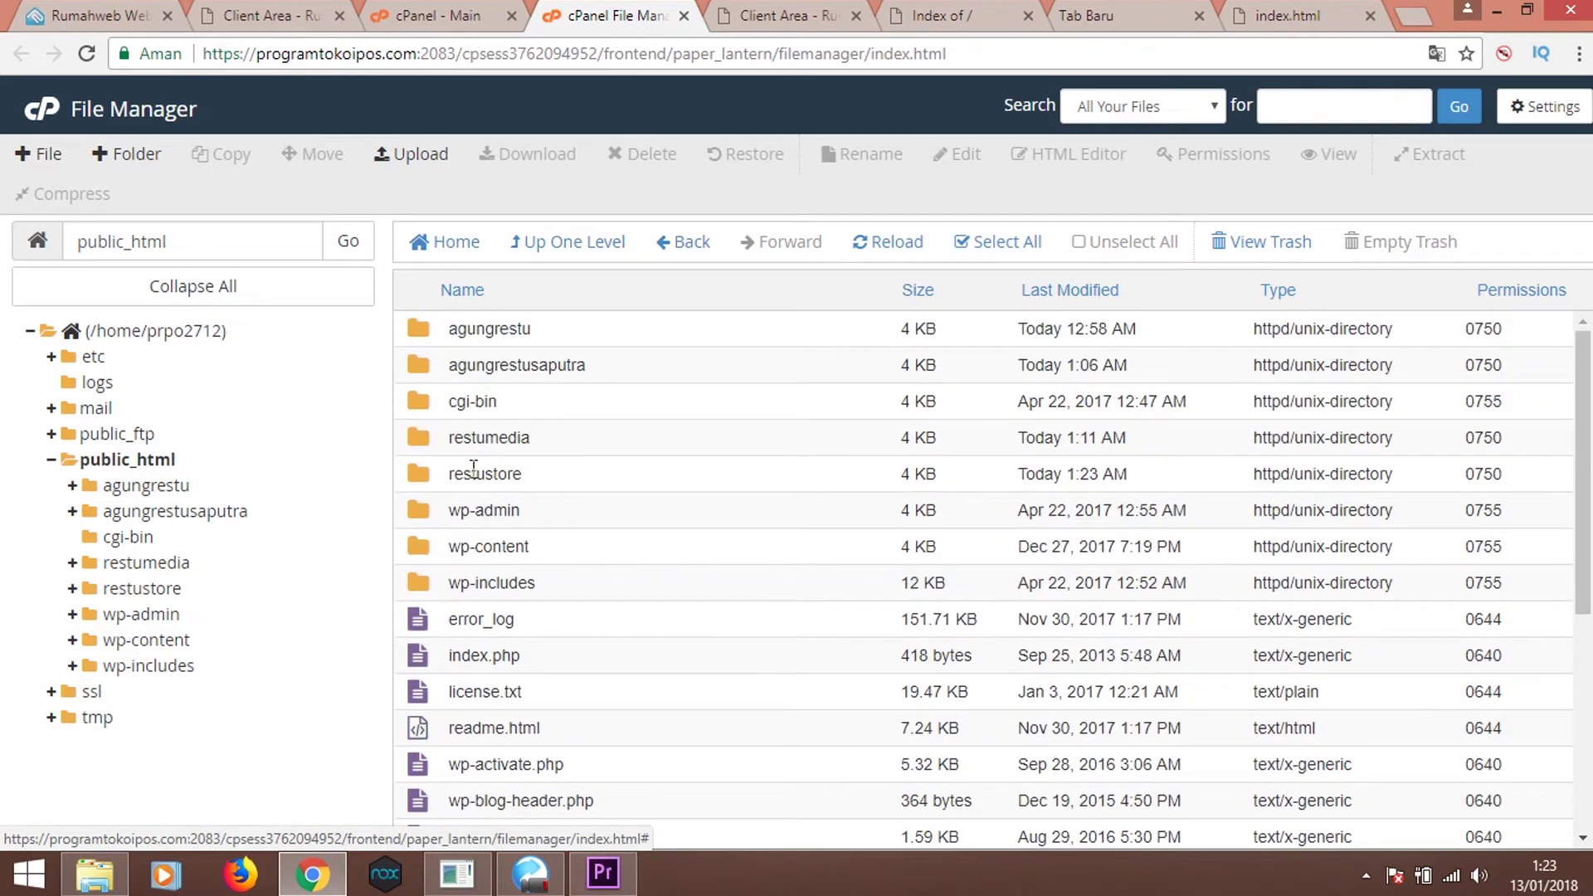
double_click(423, 480)
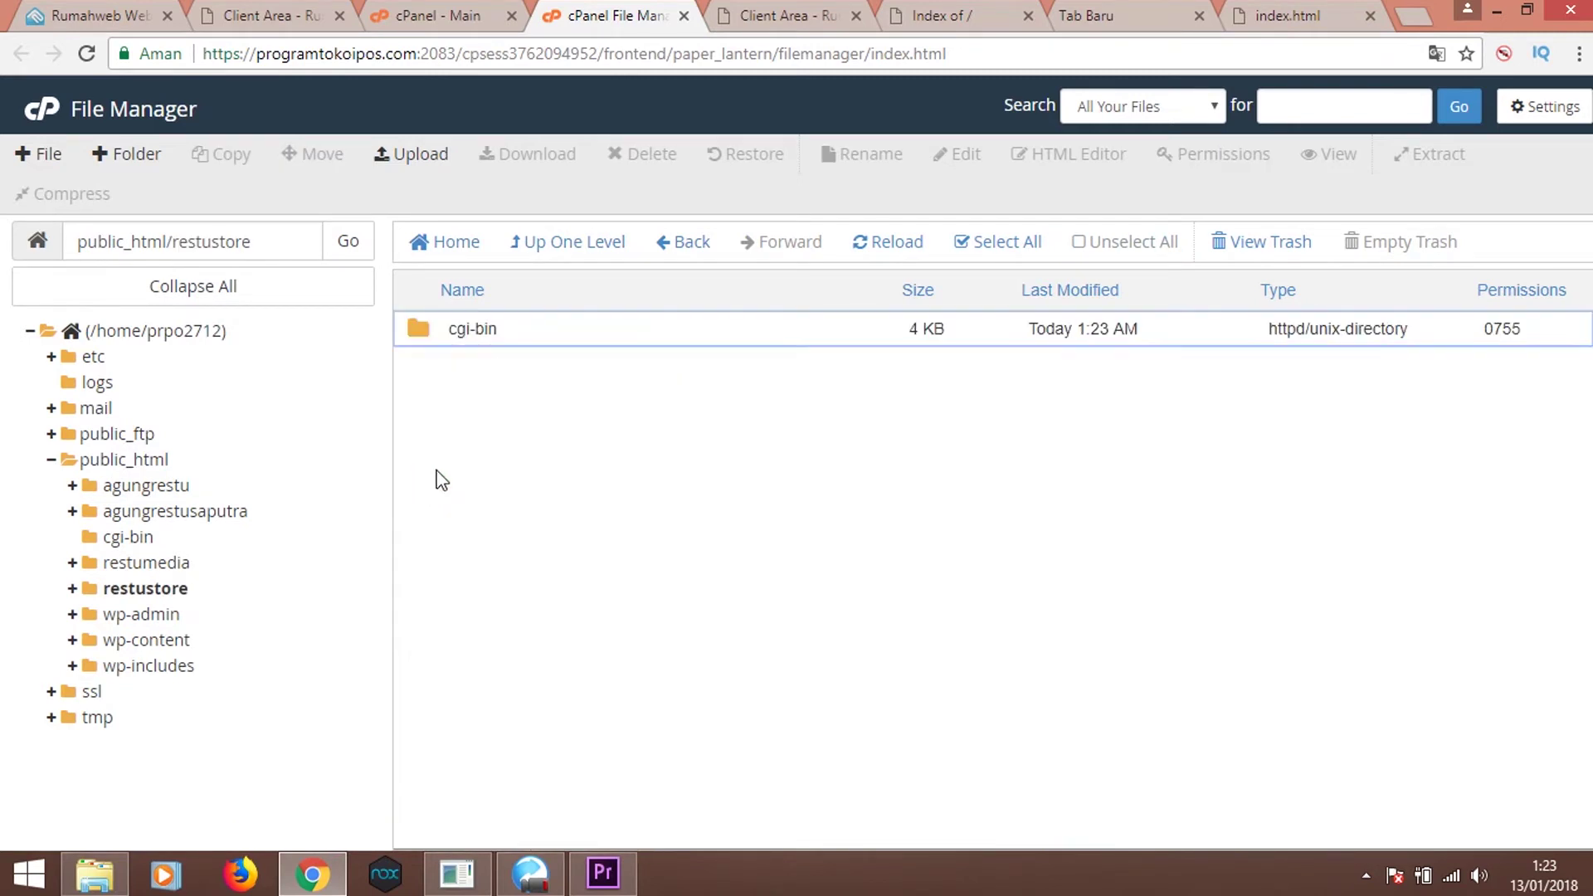
left_click(421, 156)
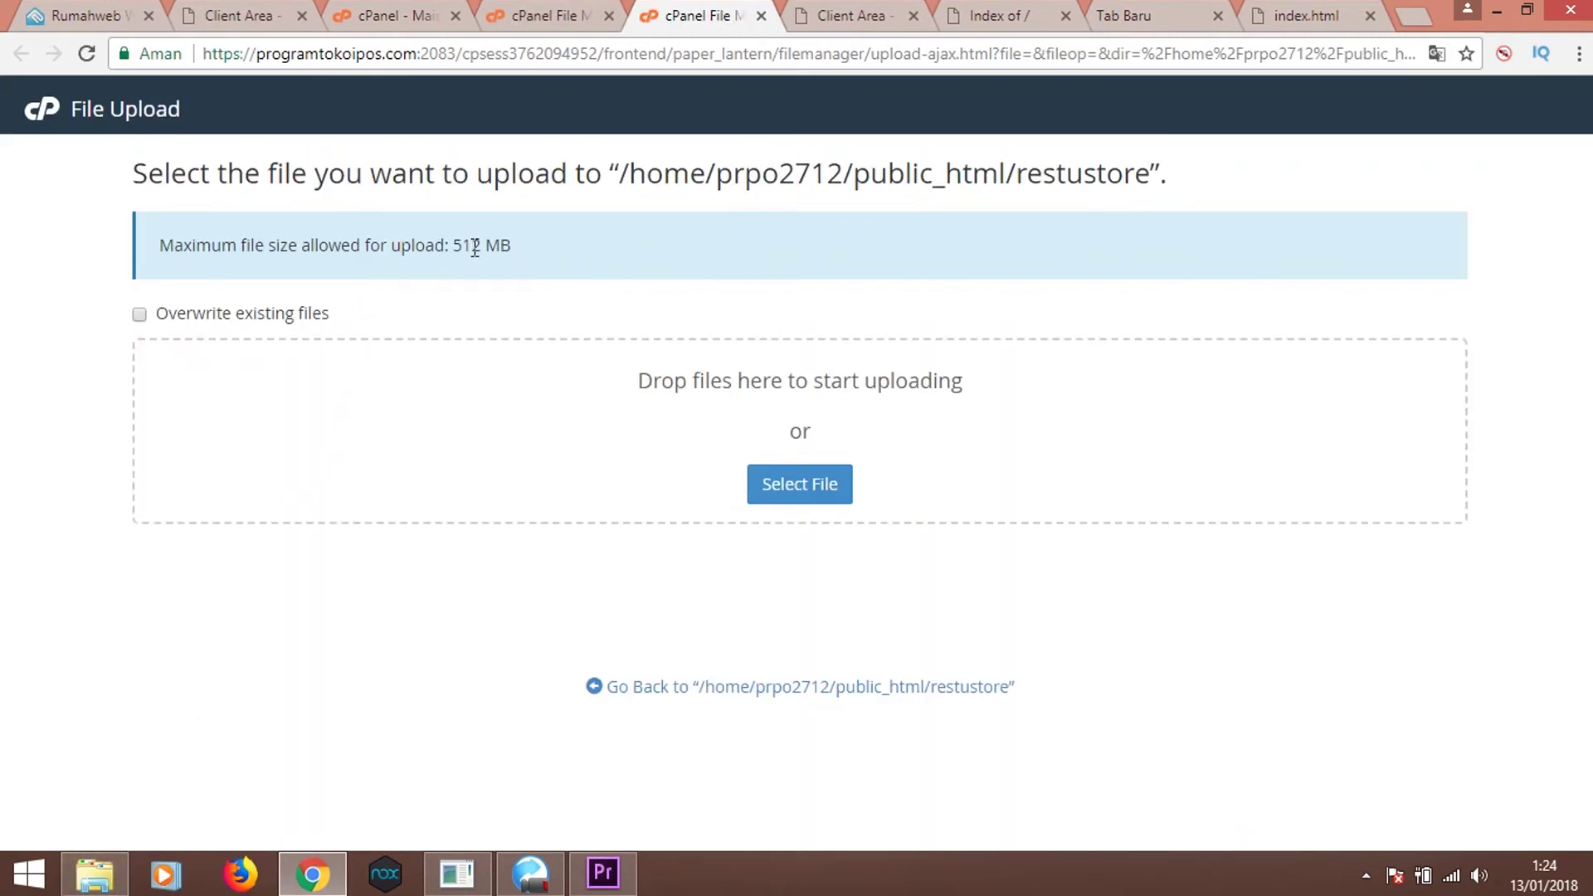
left_click_drag(453, 242, 526, 262)
Switch to File Explorer and go to the SEMESTER 5 folder that contains the "project website uas" folder
left_click(96, 871)
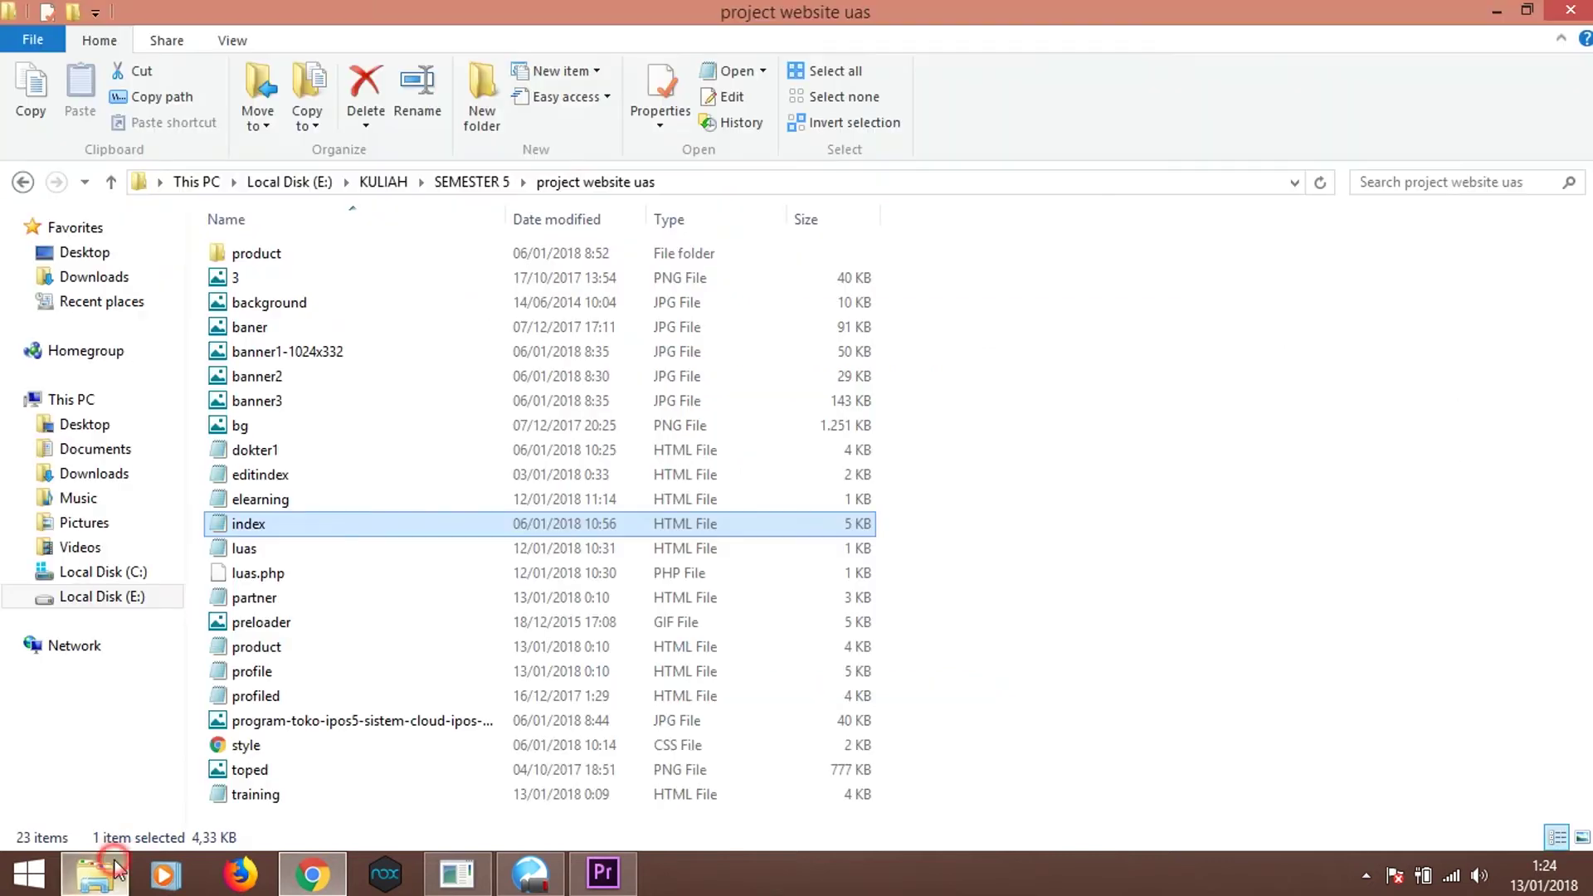
left_click(484, 184)
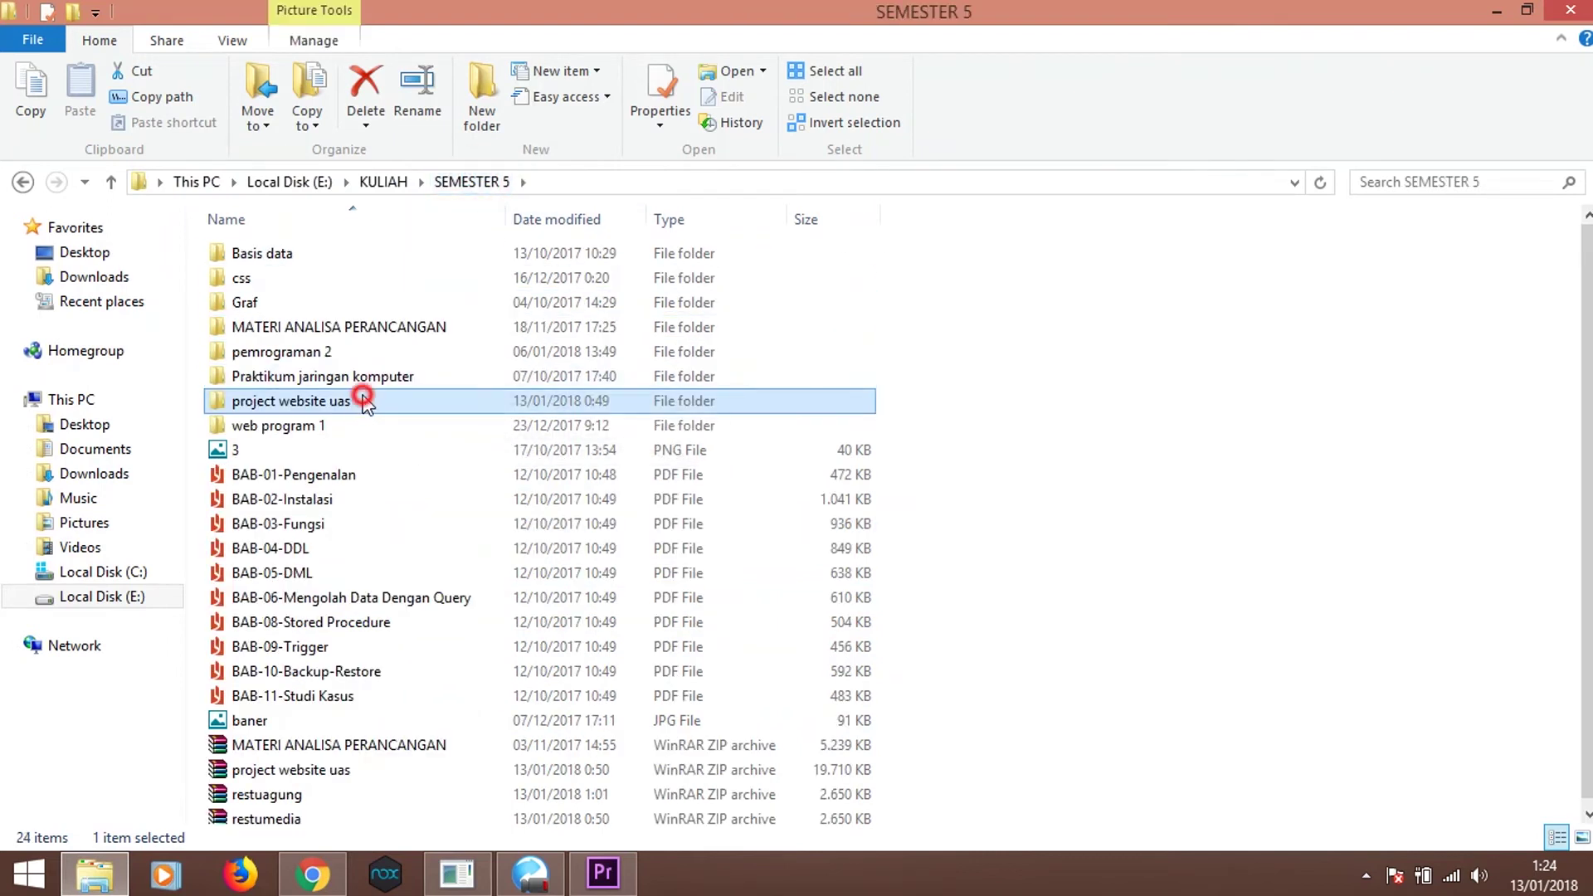
double_click(360, 398)
left_click(471, 184)
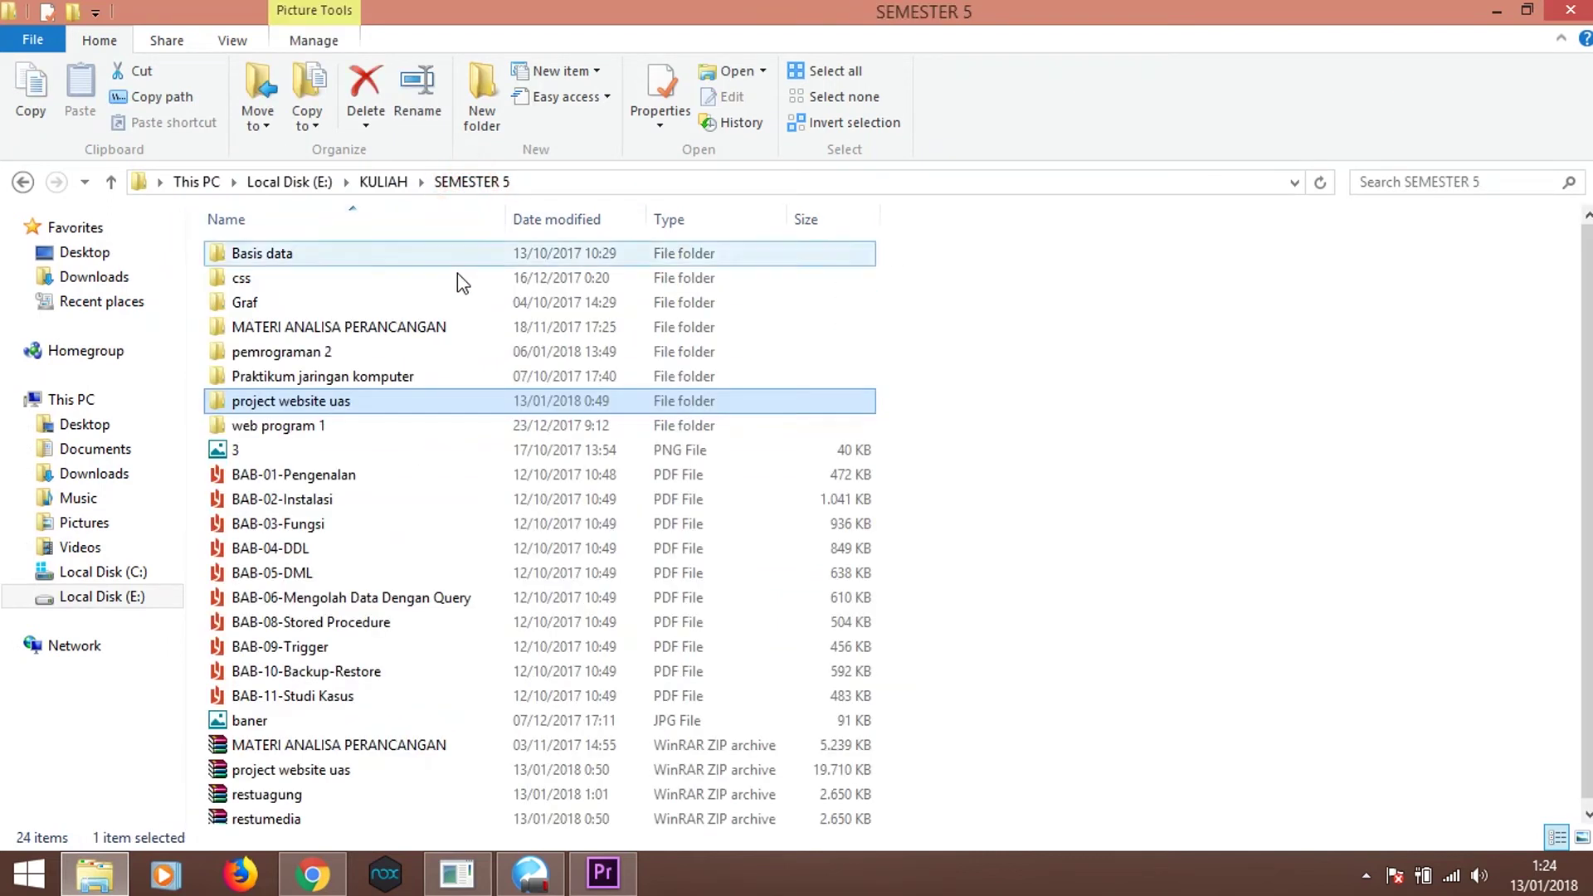
Compress the "project website uas" folder into a ZIP archive named restustore.zip and select the new archive
right_click(373, 404)
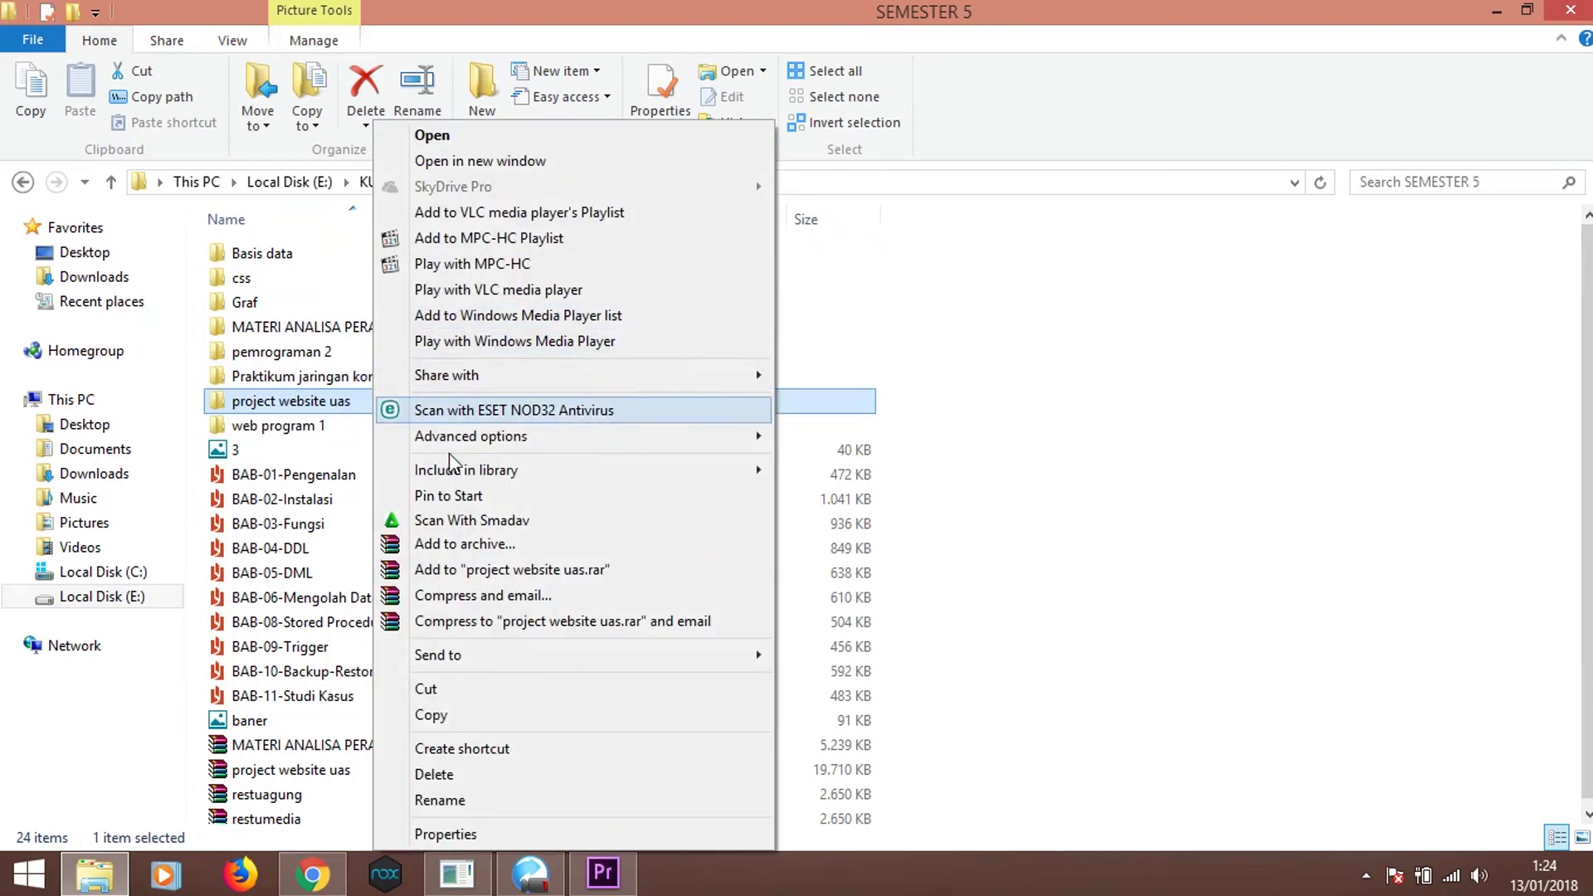
left_click(459, 546)
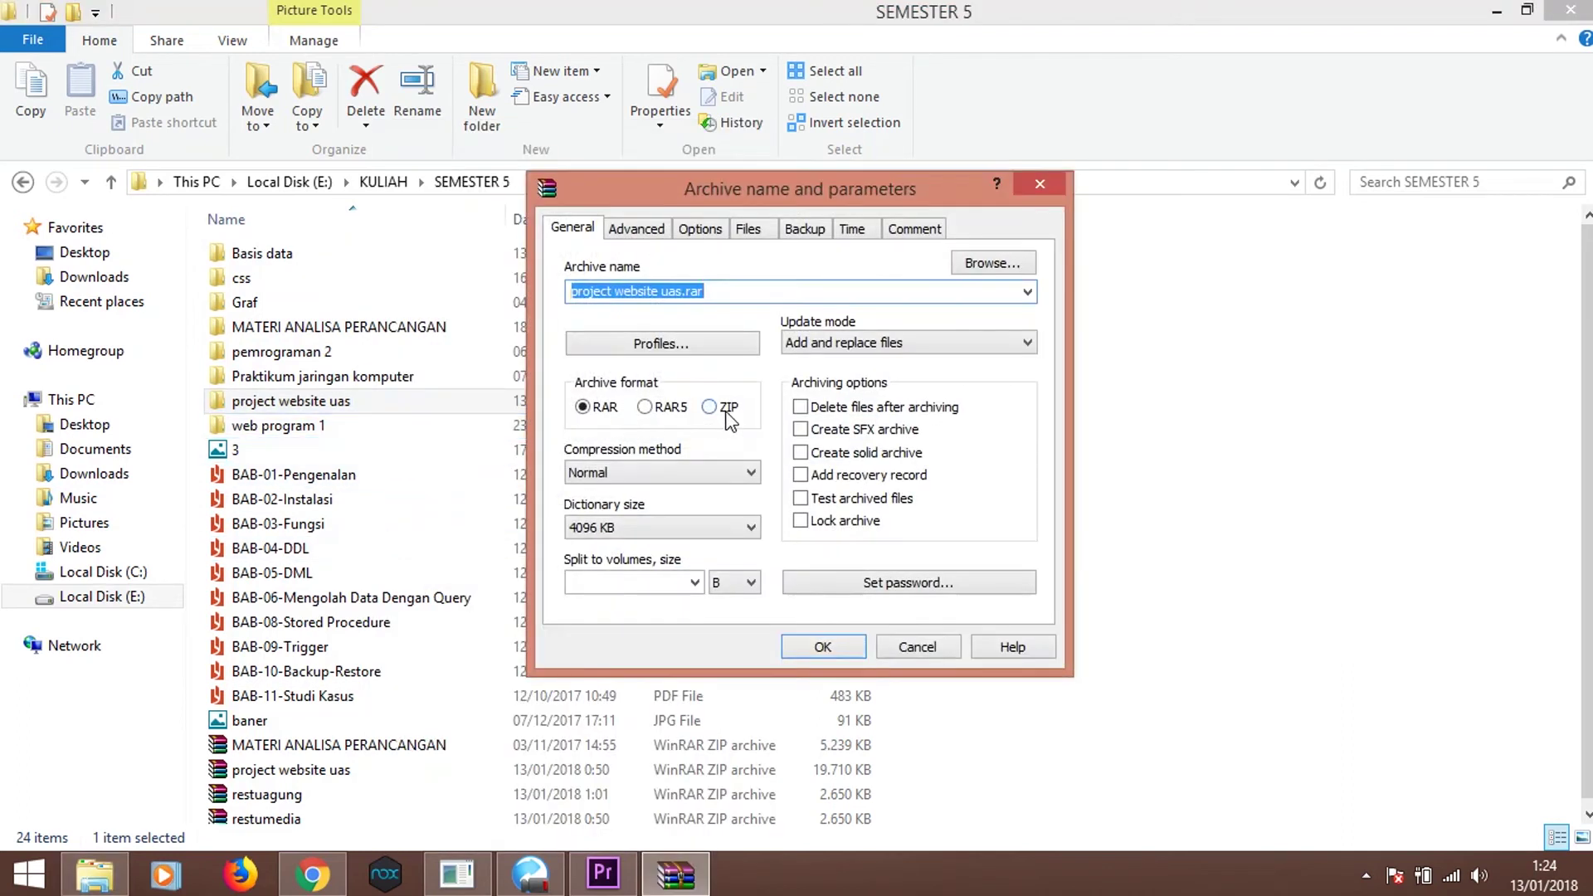
left_click(710, 407)
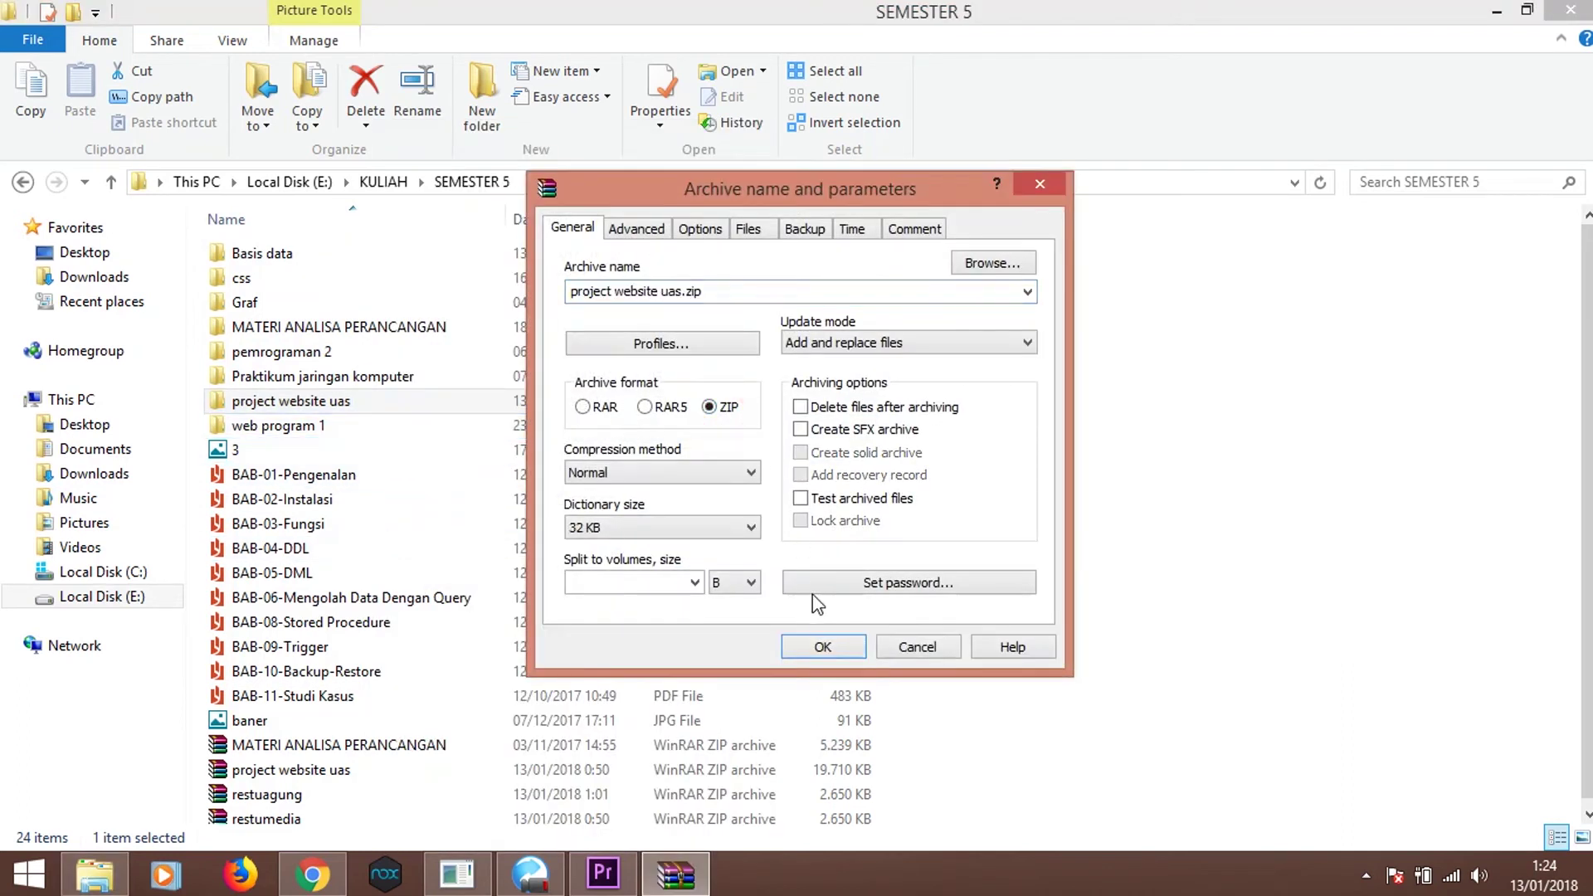
left_click(676, 292)
left_click(679, 292)
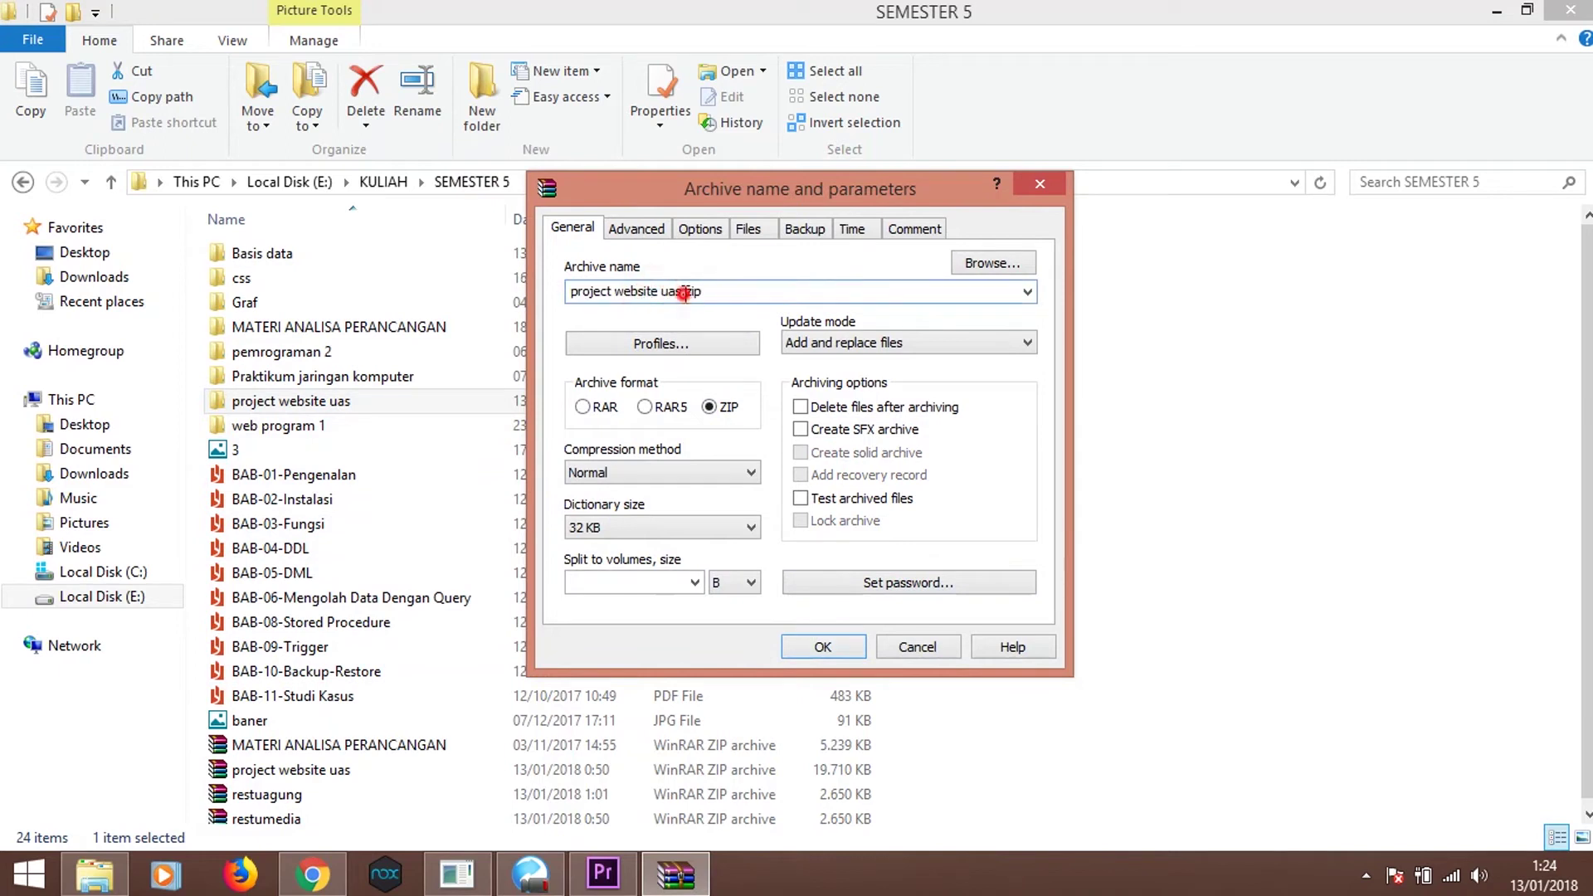
left_click_drag(679, 293, 569, 289)
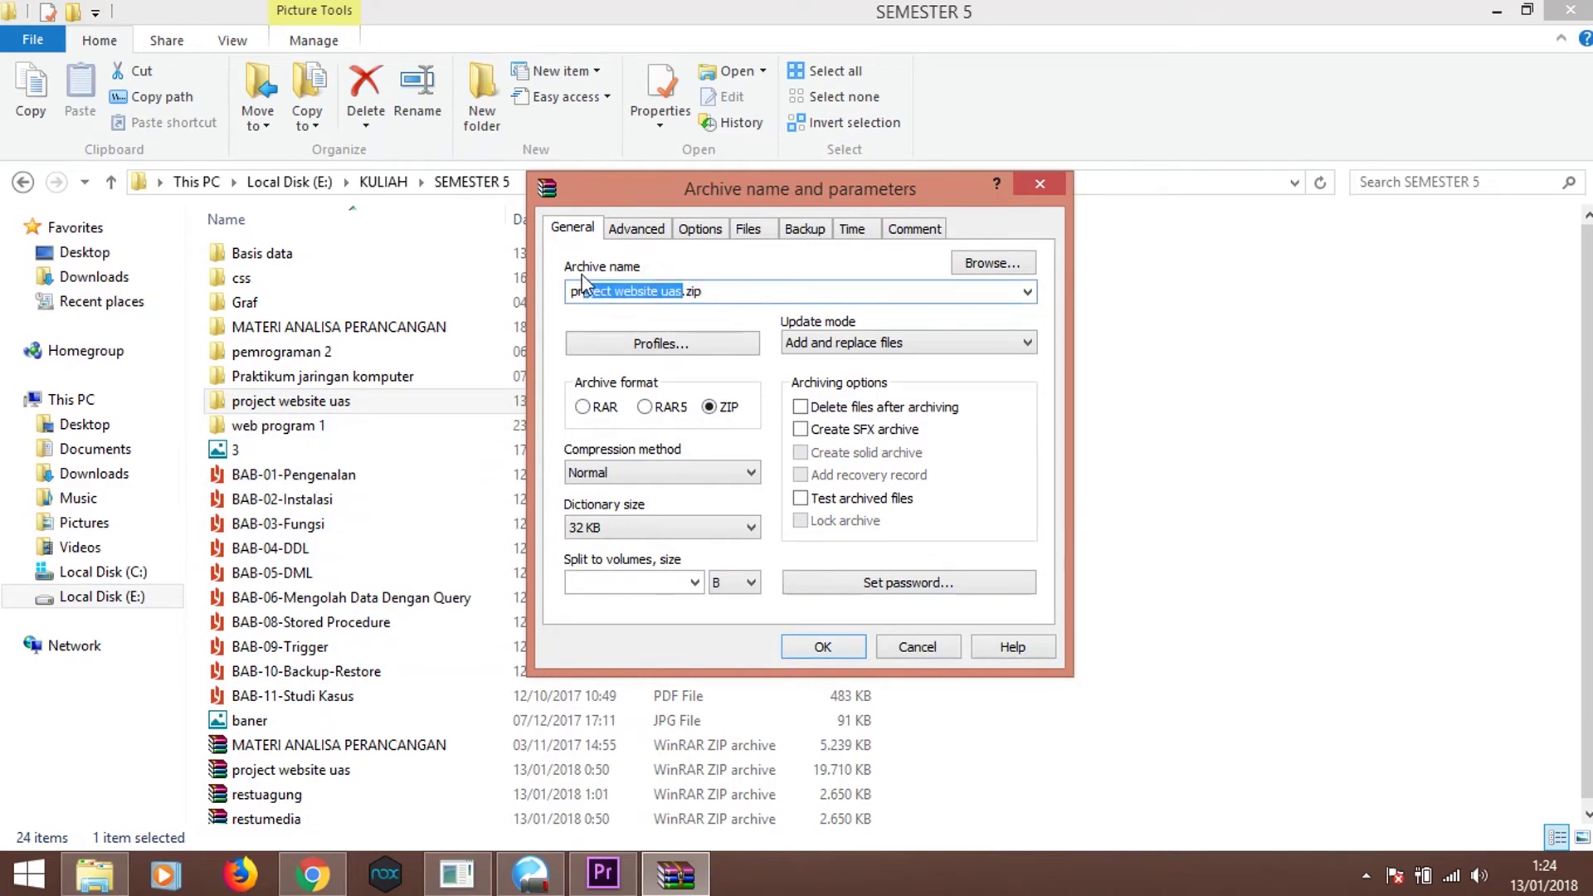
type("pr")
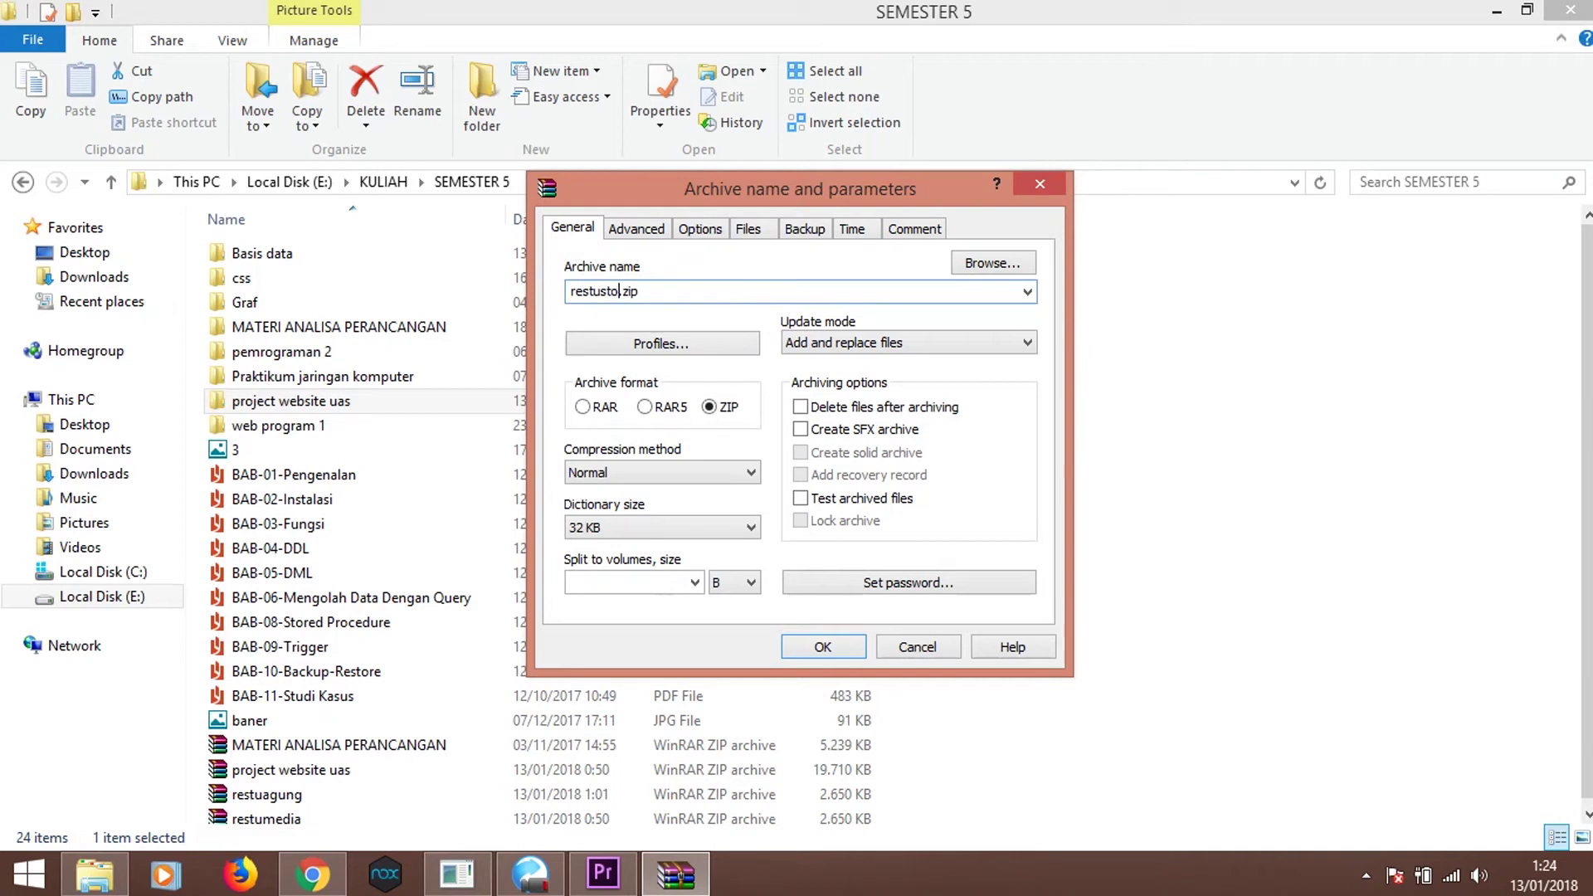
key("Return")
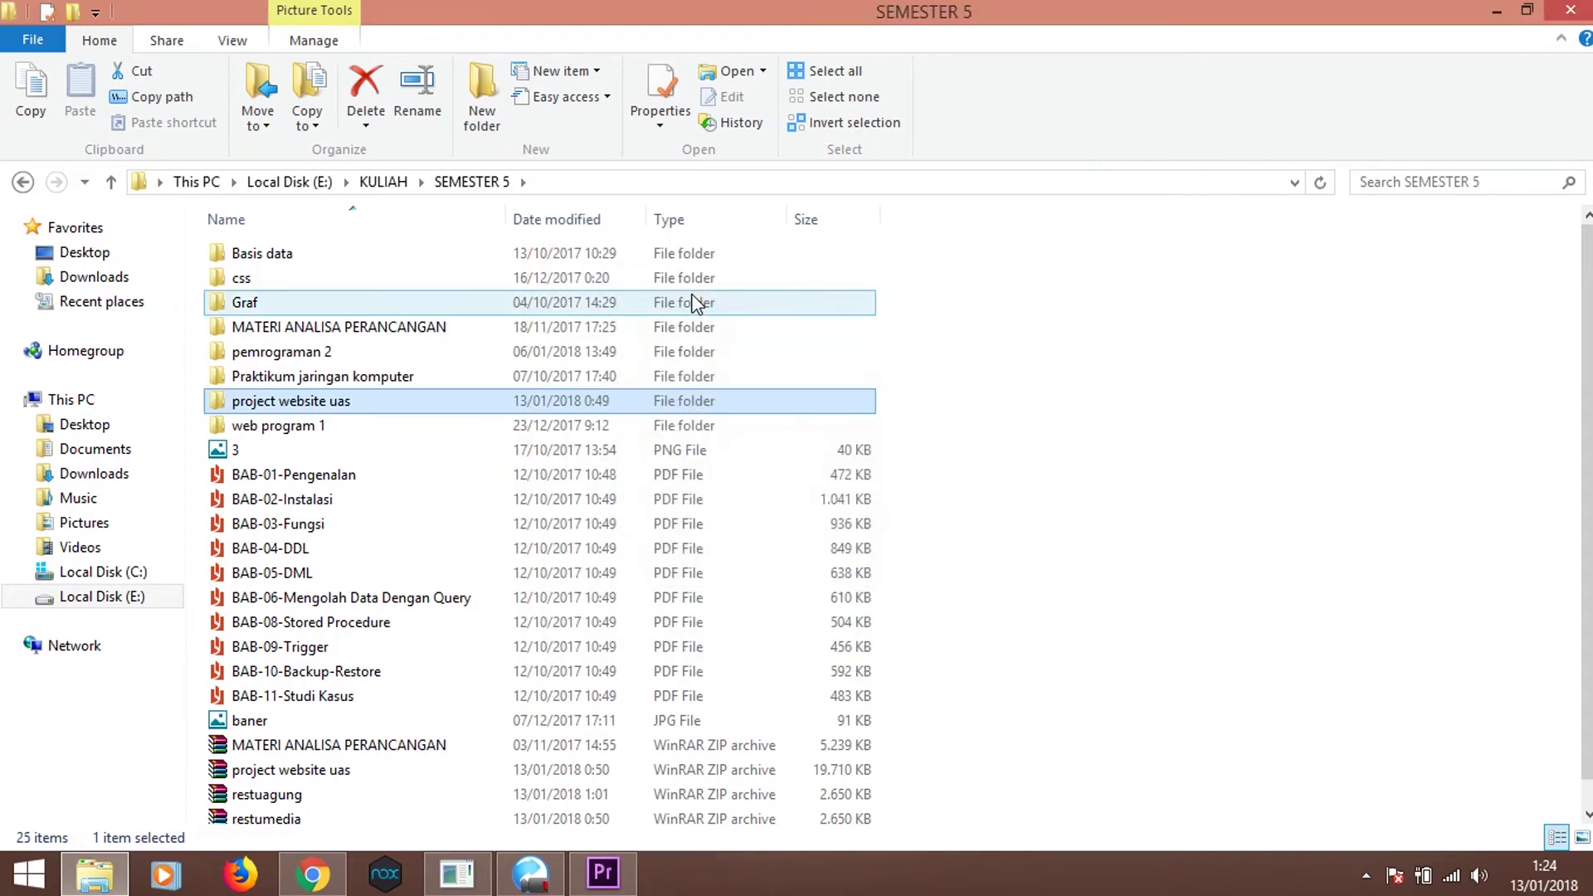
scroll(618, 348, "down", 1)
scroll(746, 366, "up", 1)
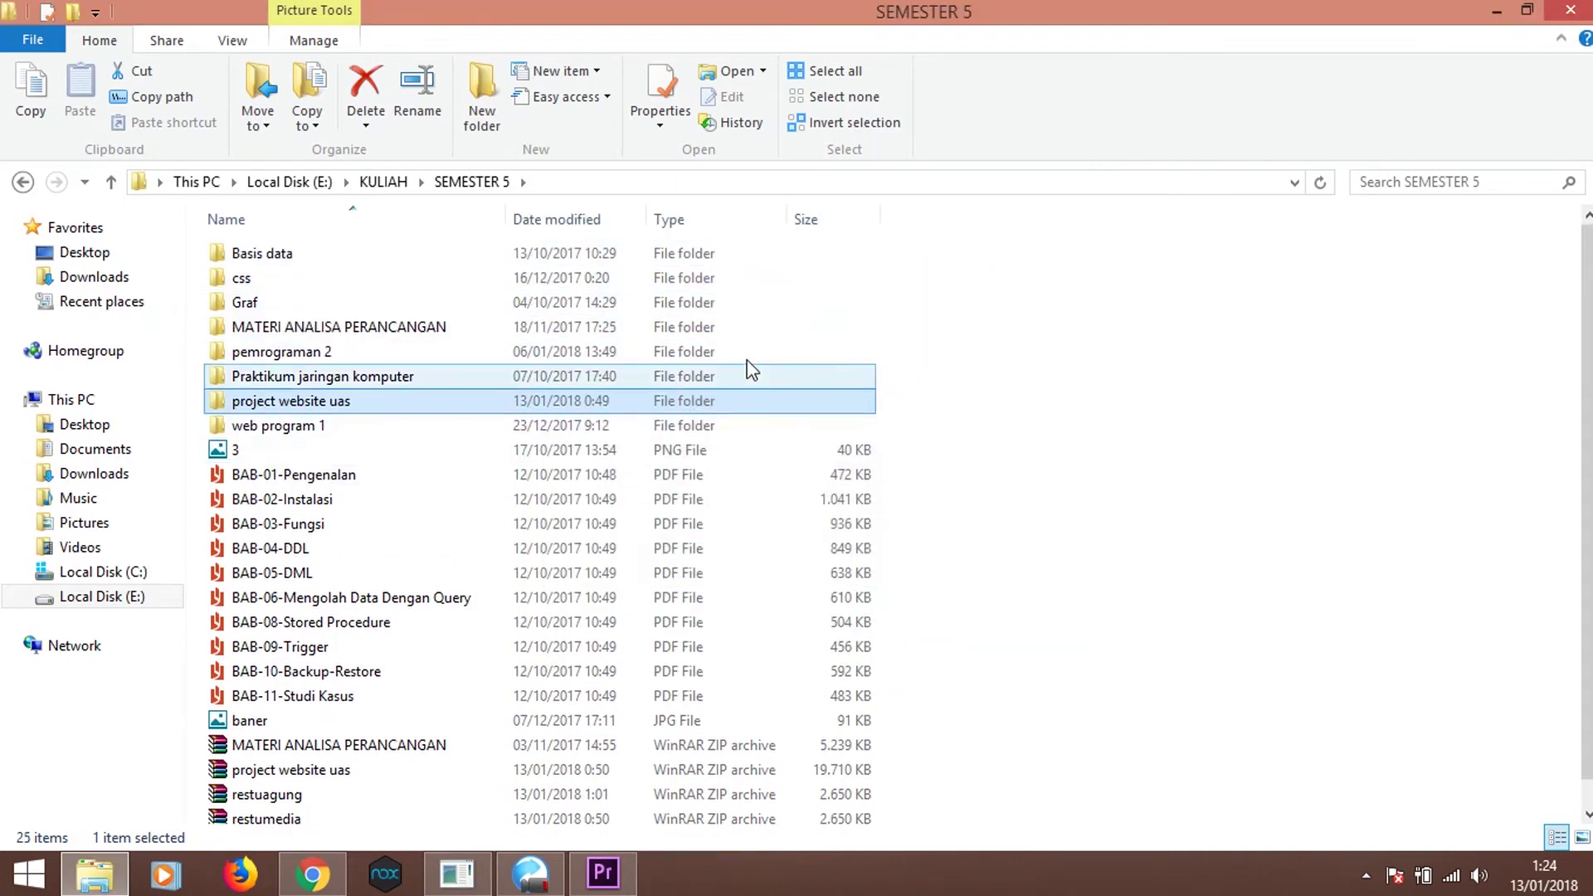
scroll(695, 366, "down", 1)
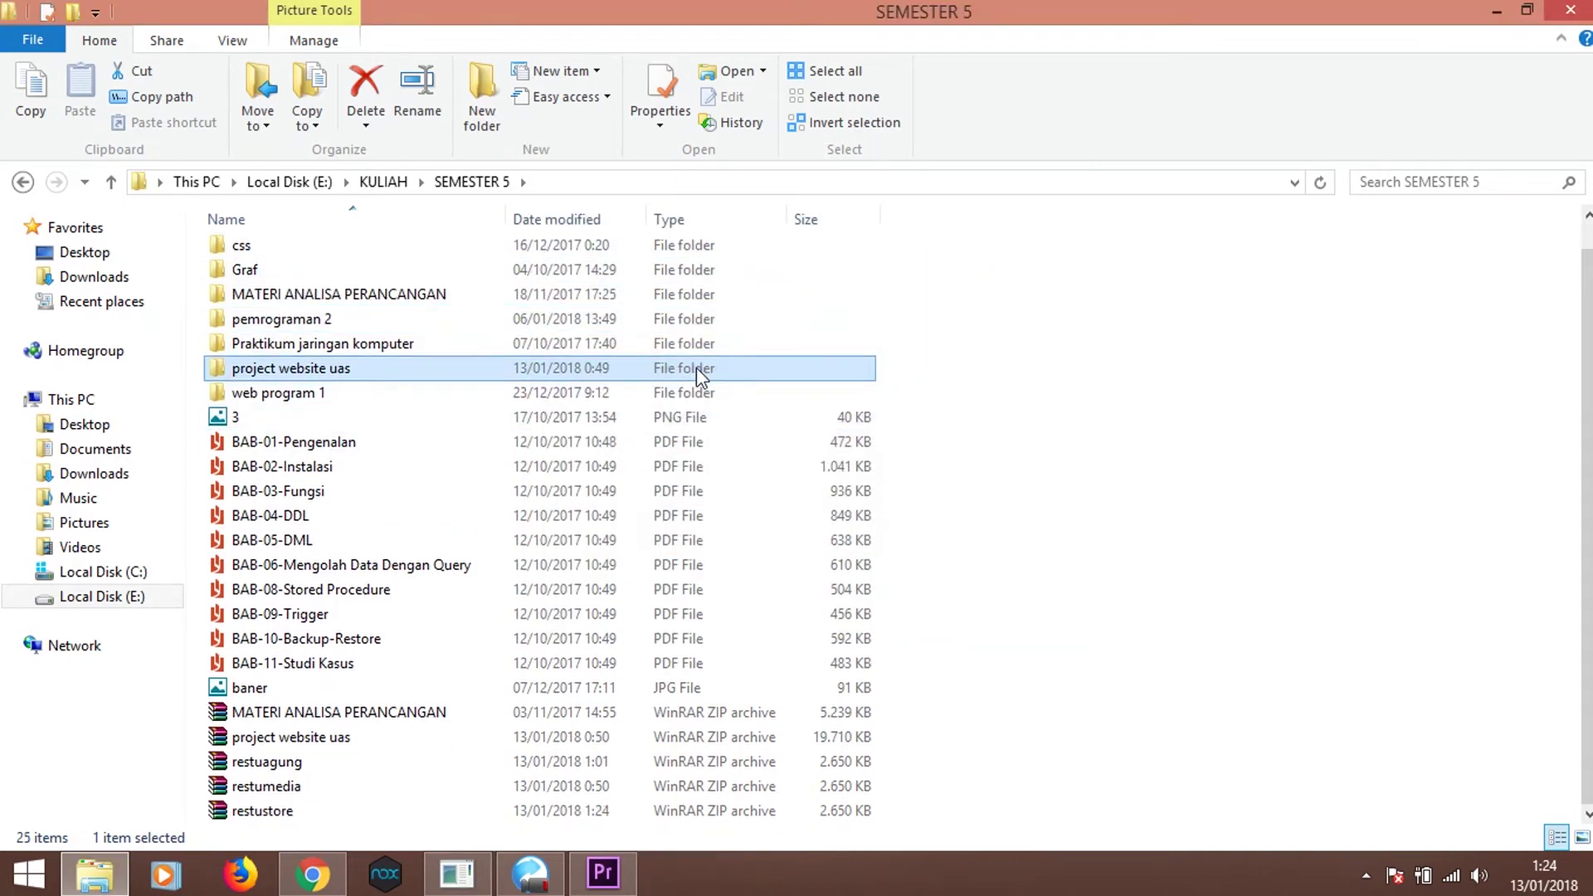
left_click(289, 813)
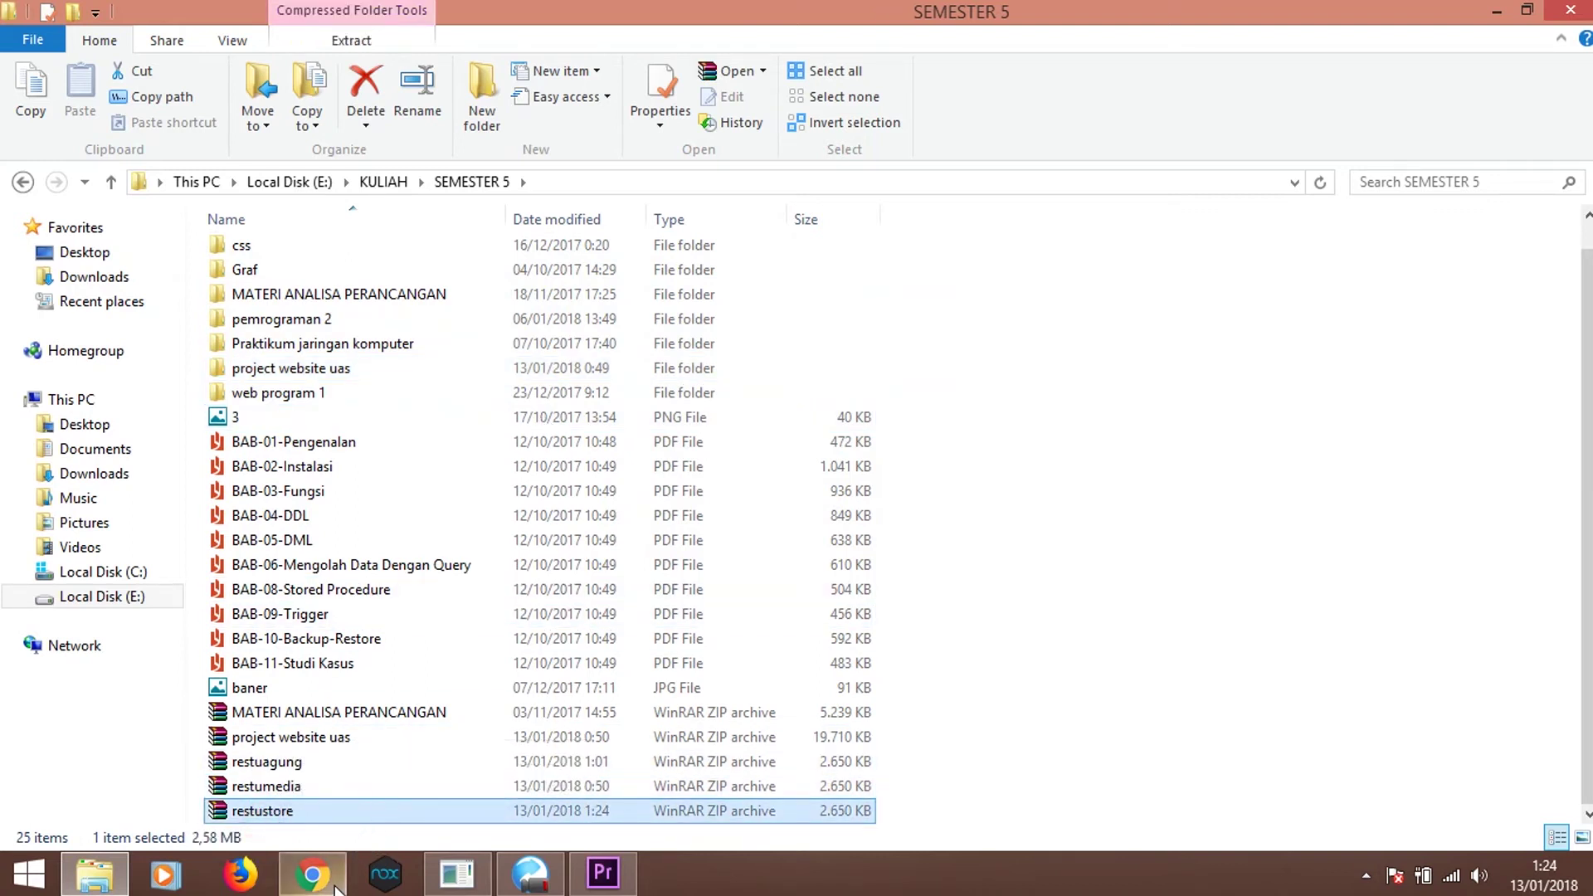
Switch back to Chrome, upload restustore.zip to public_html/restustore and return to that folder
left_click(312, 873)
left_click(814, 490)
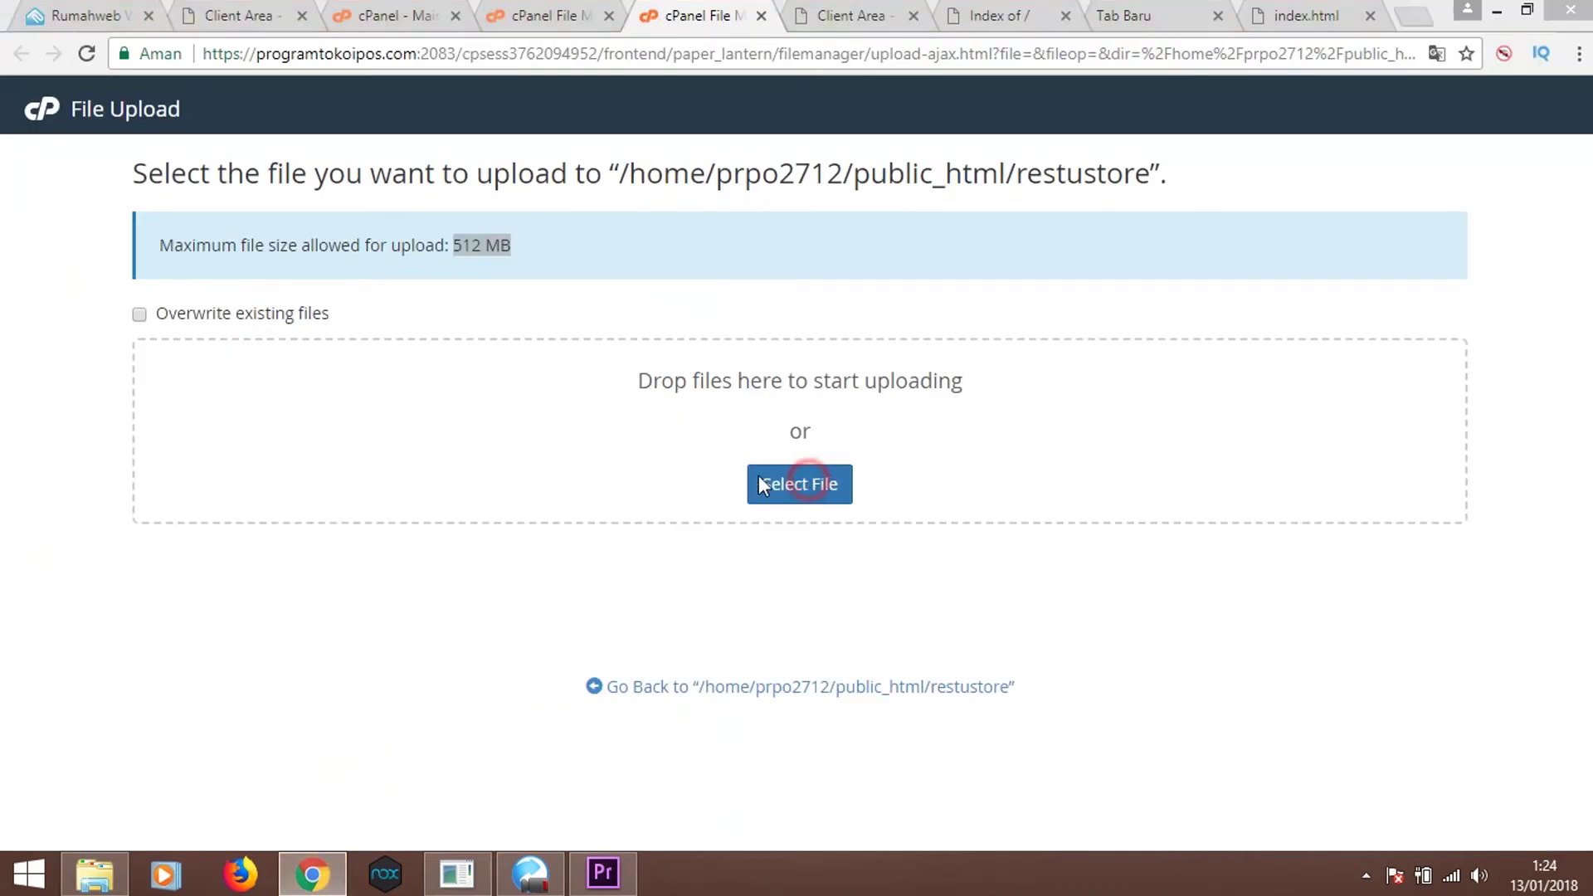
left_click_drag(768, 203, 772, 357)
left_click(421, 429)
left_click(420, 428)
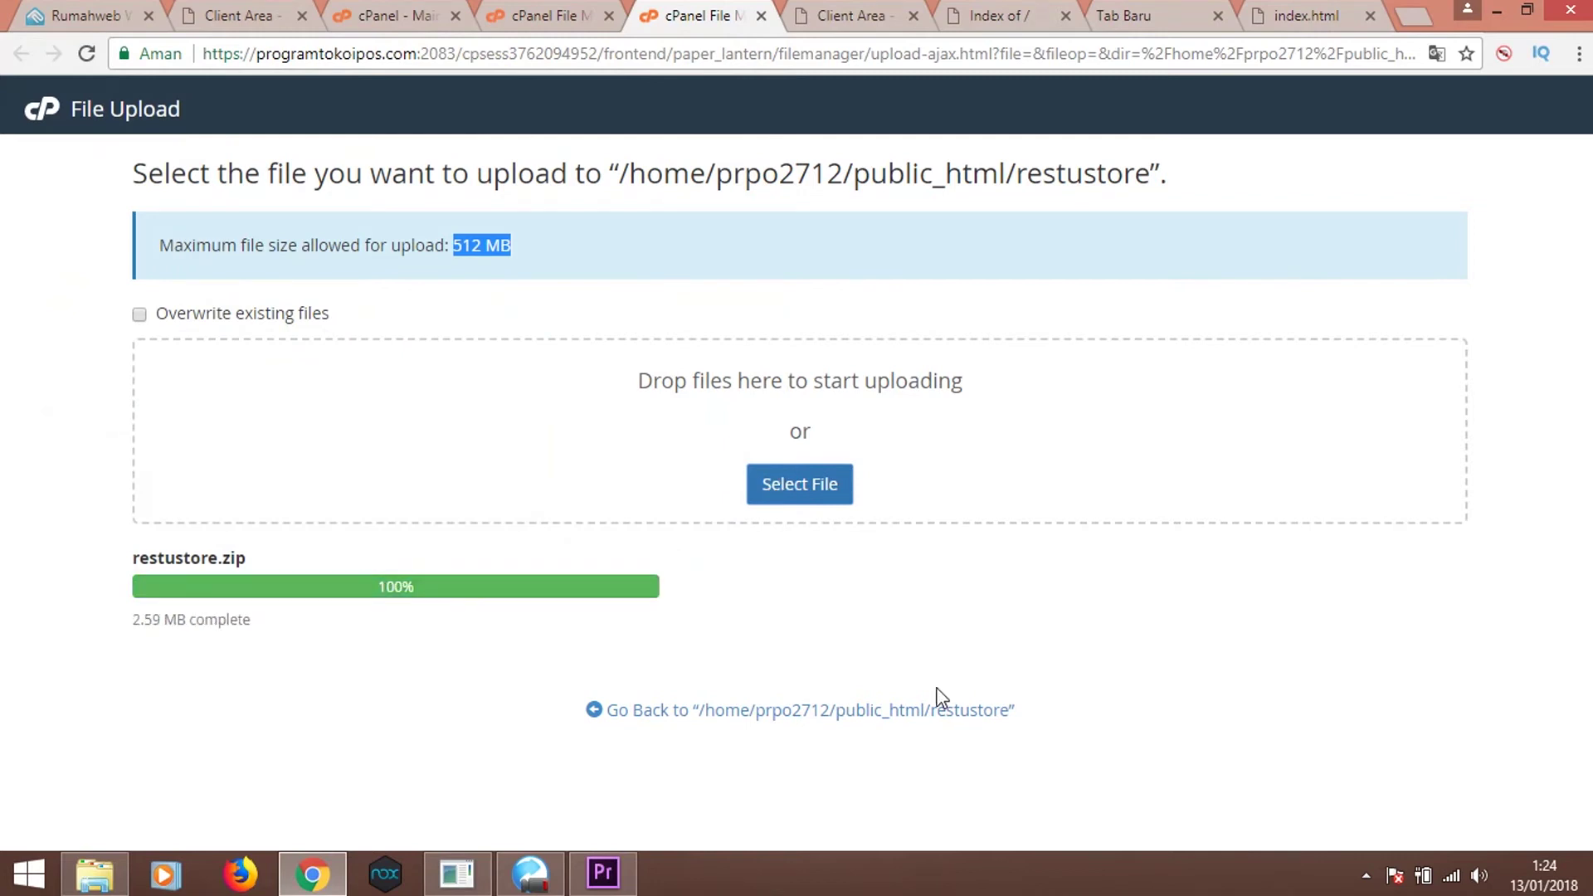
left_click(927, 712)
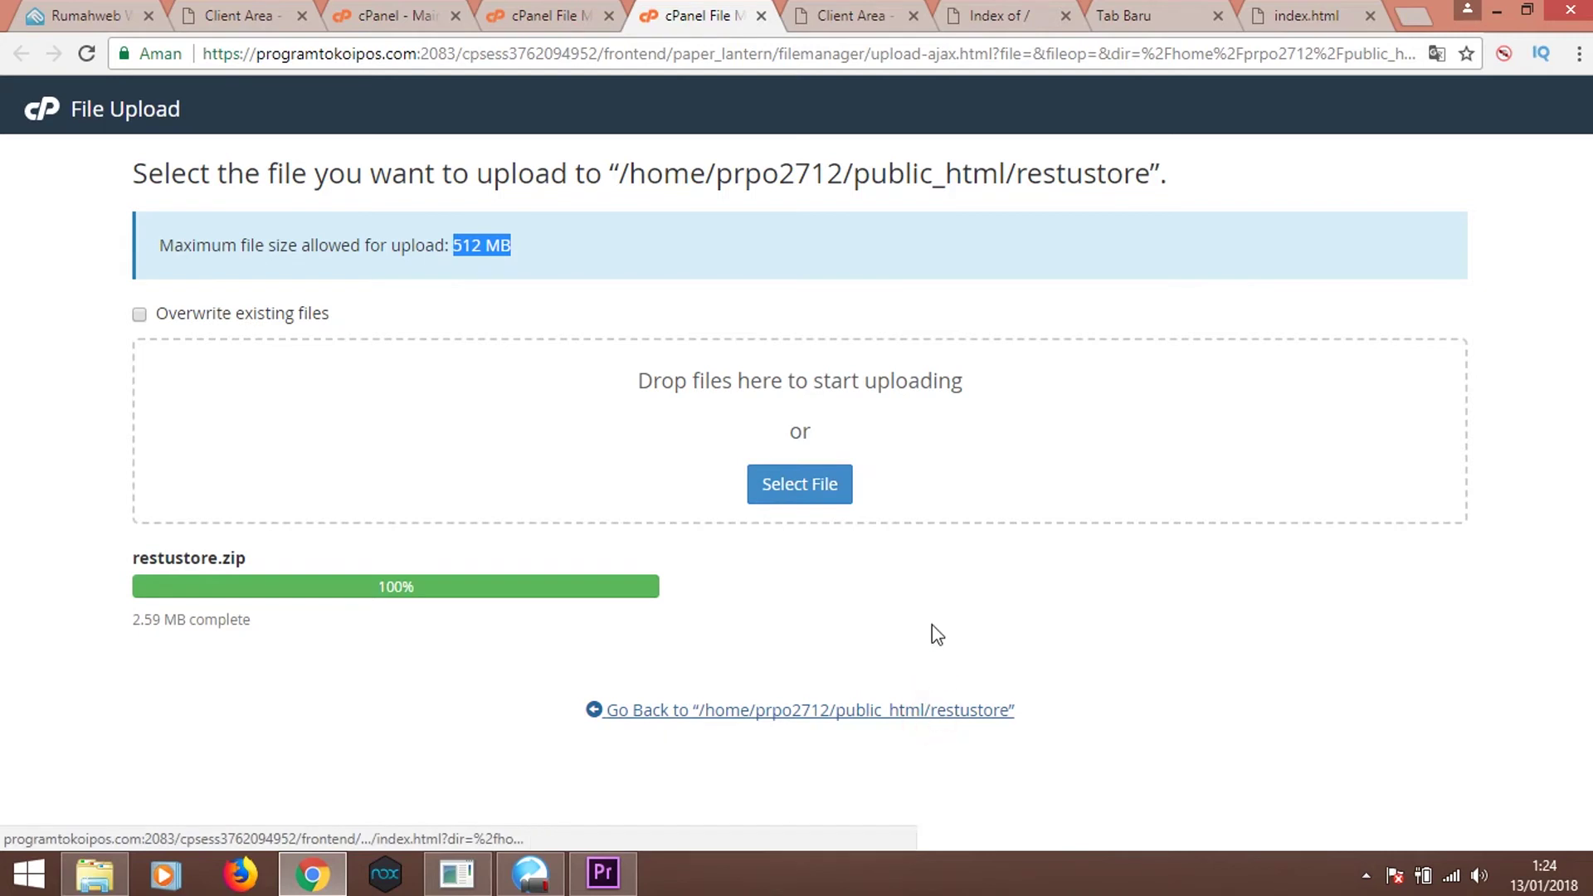
Extract restustore.zip into /public_html/restustore and close the extraction results
left_click(515, 366)
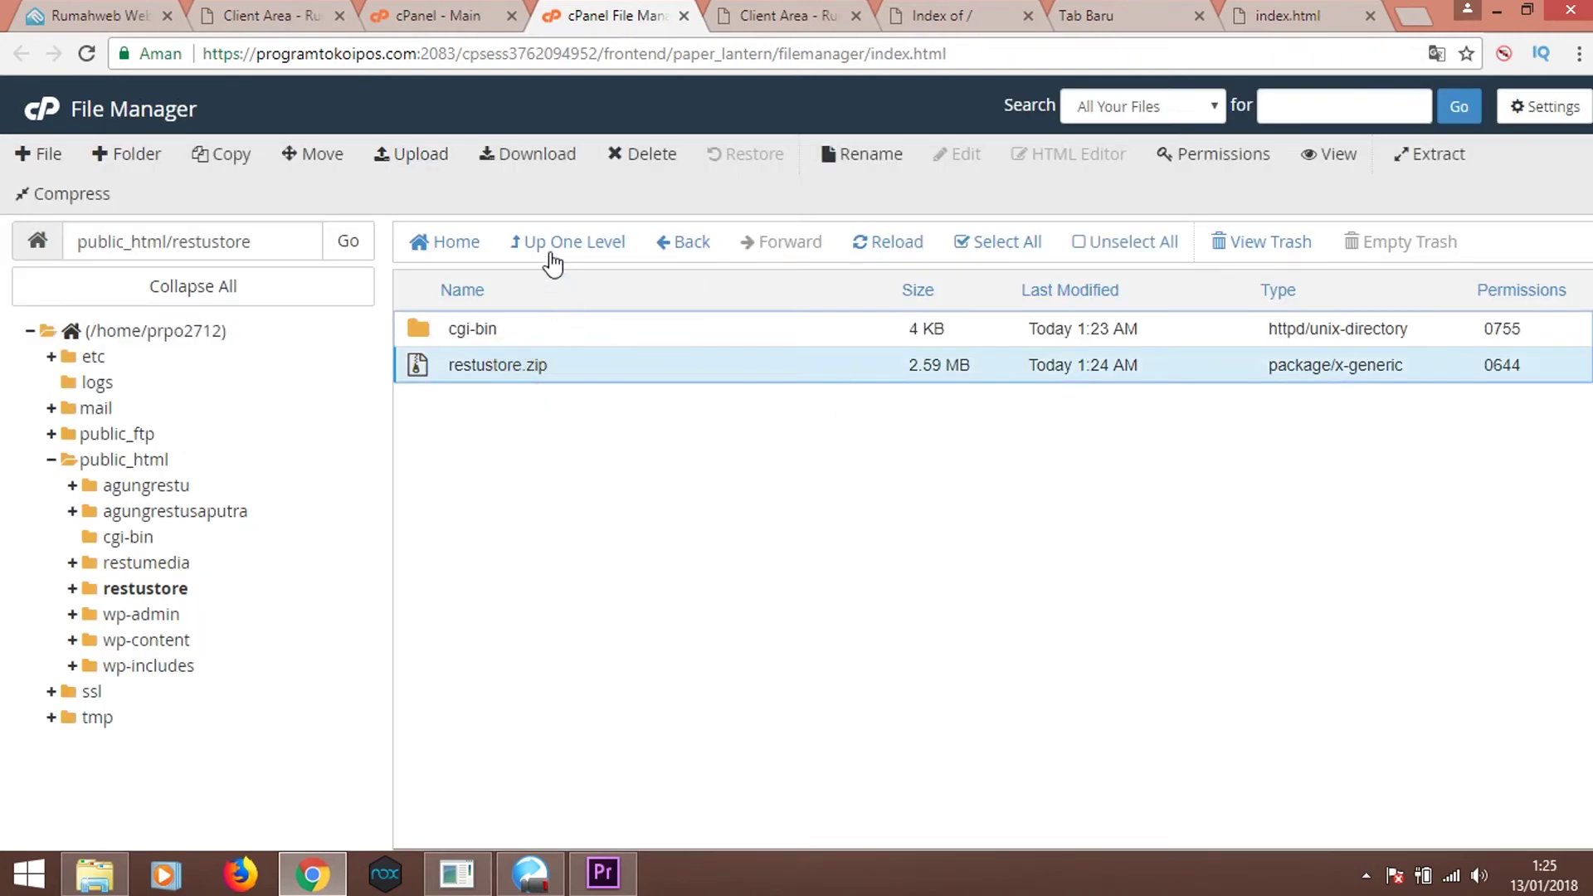
right_click(526, 365)
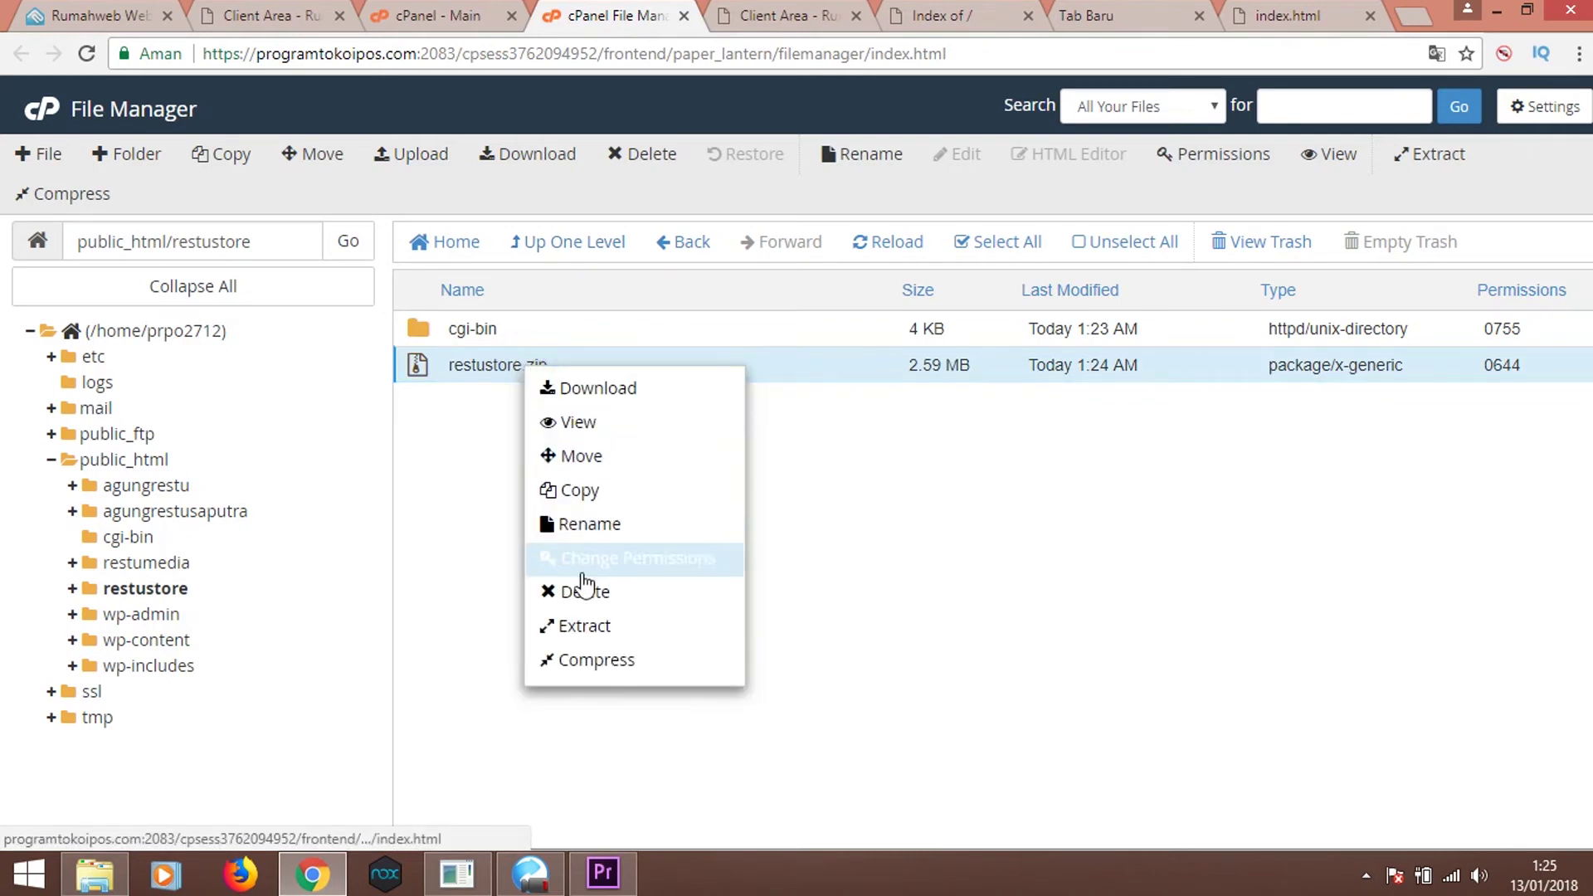
left_click(551, 623)
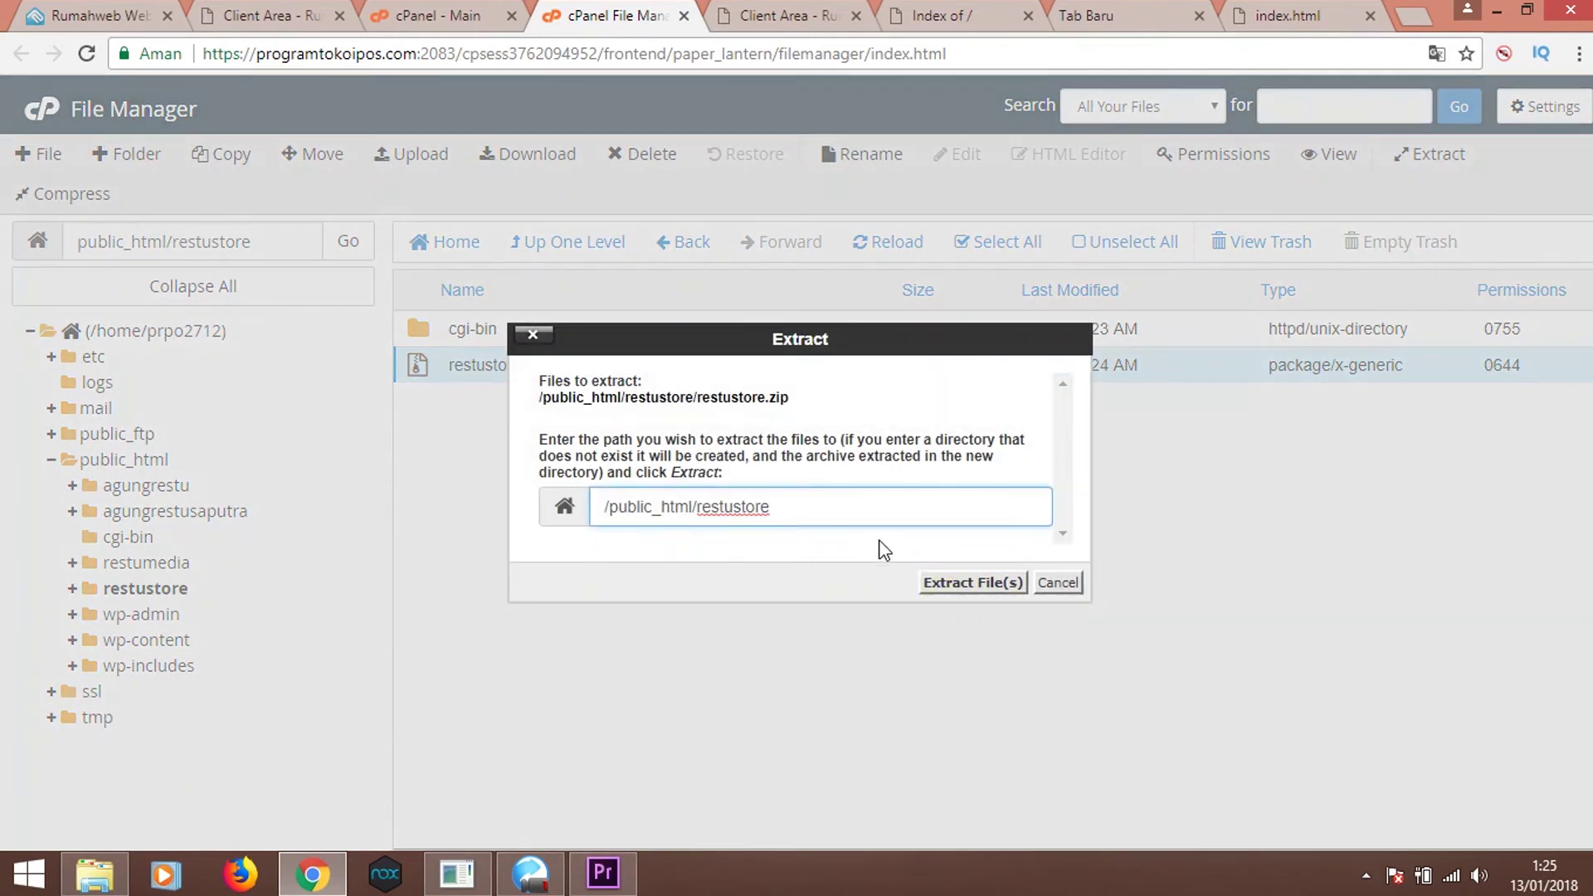
left_click(973, 583)
left_click(1179, 702)
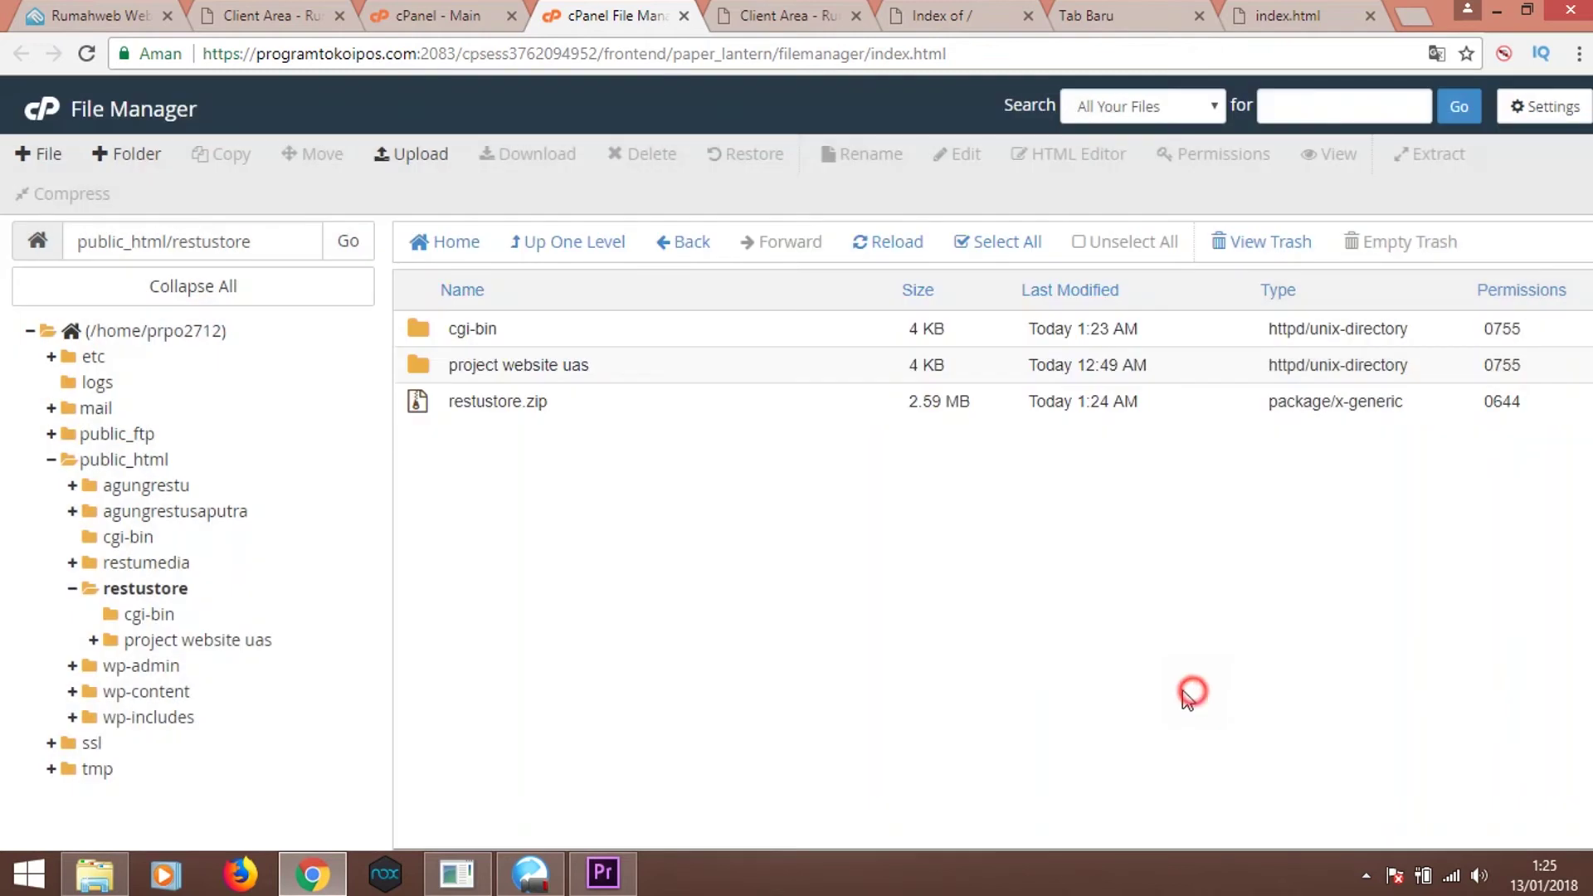
Load restustore.programtokoipos.com in place of the local index.html page and look over its directory index
left_click(1278, 15)
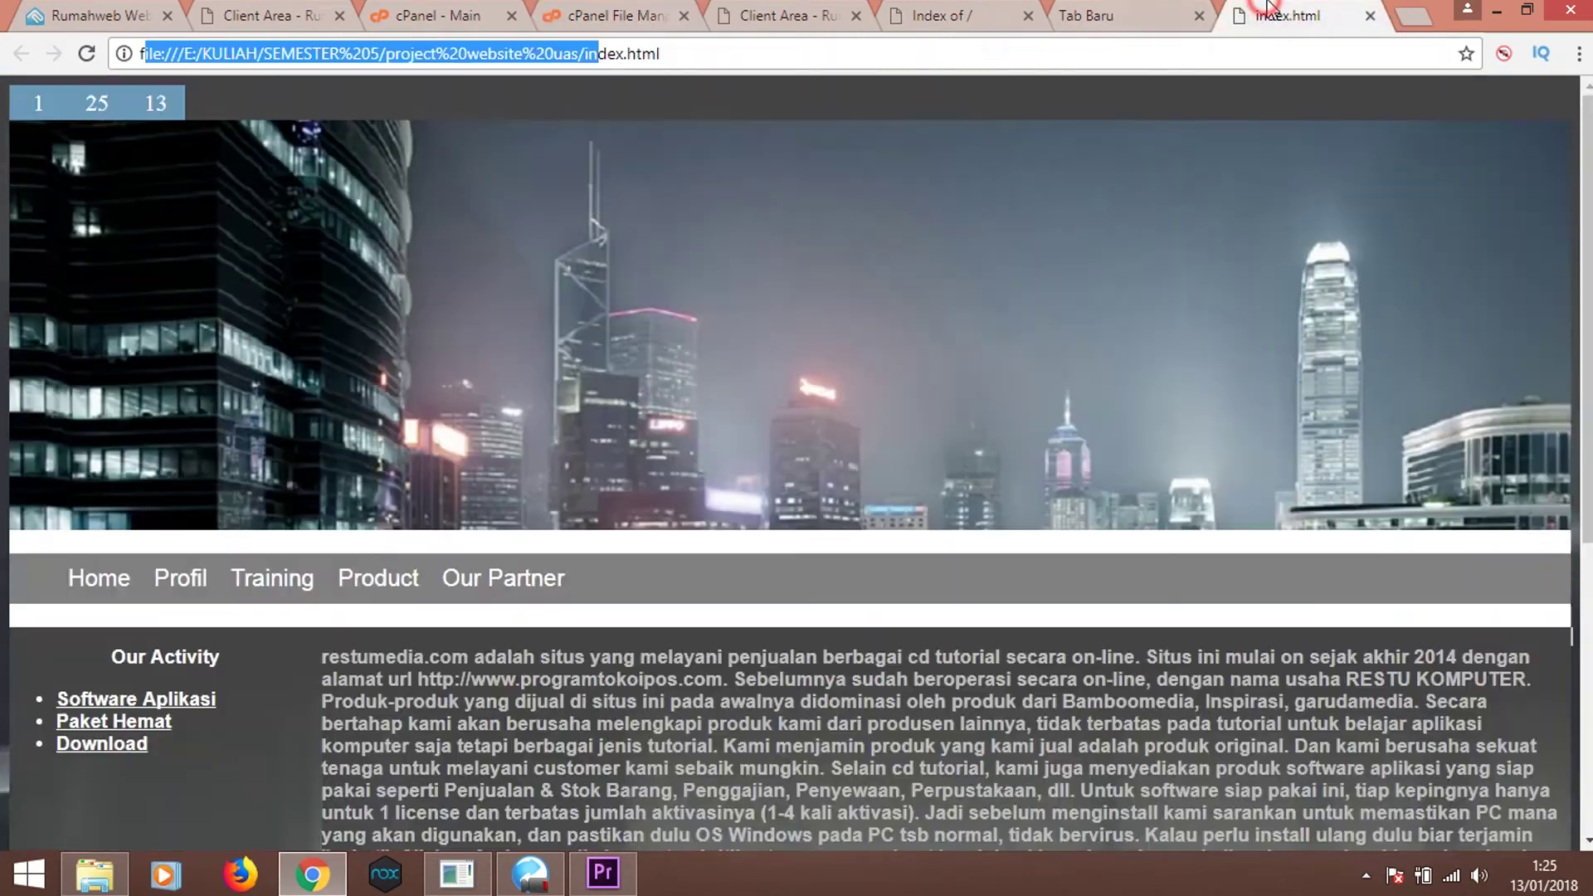
left_click(1048, 57)
left_click_drag(1016, 54, 80, 65)
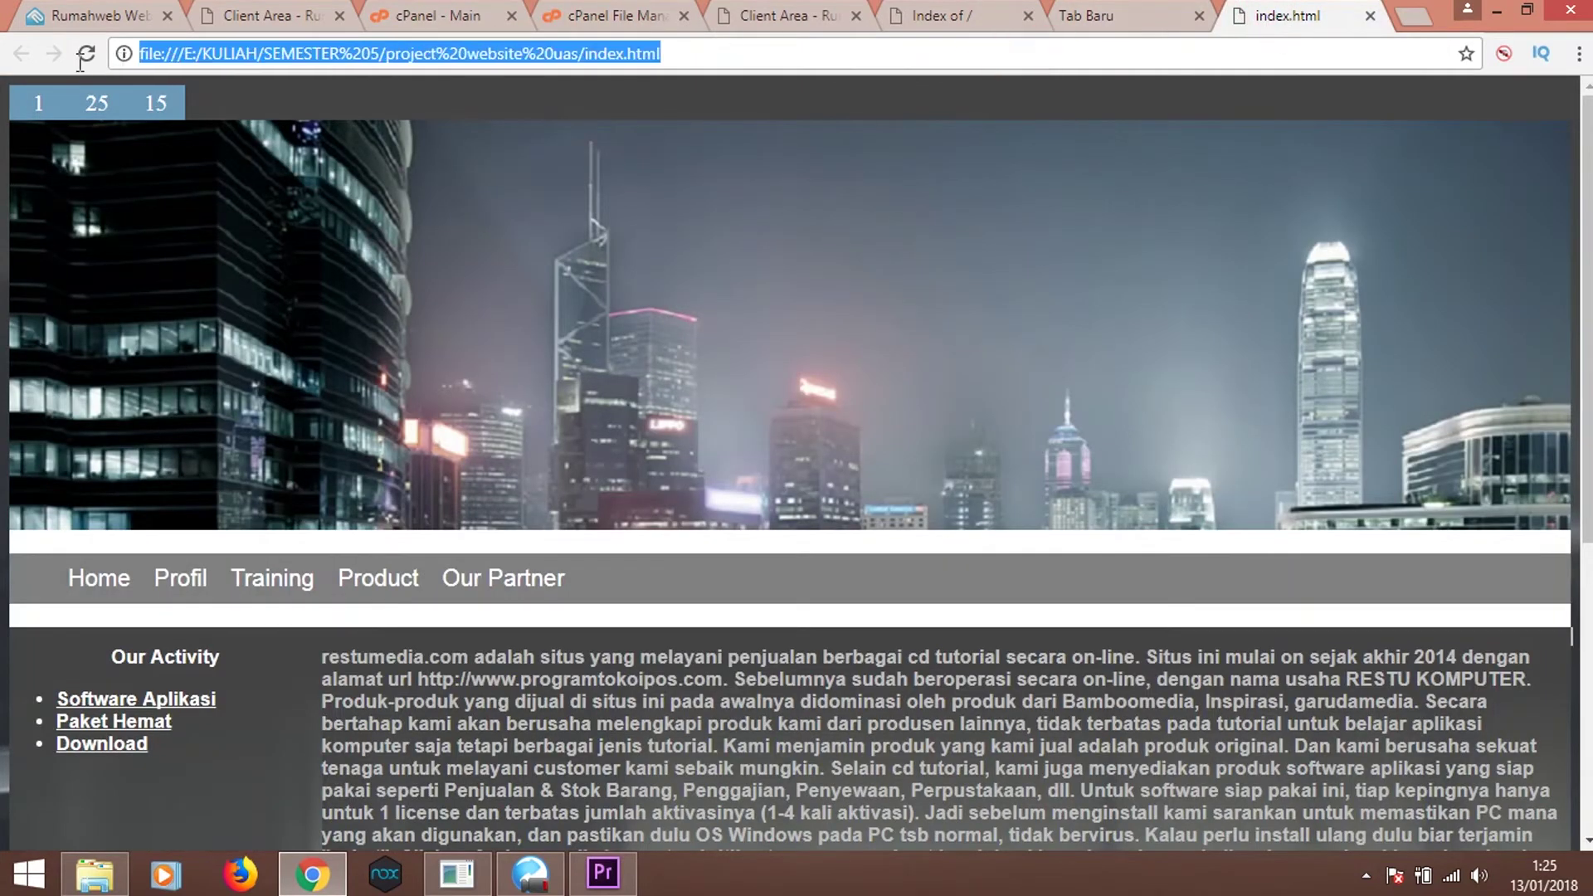
type("restus")
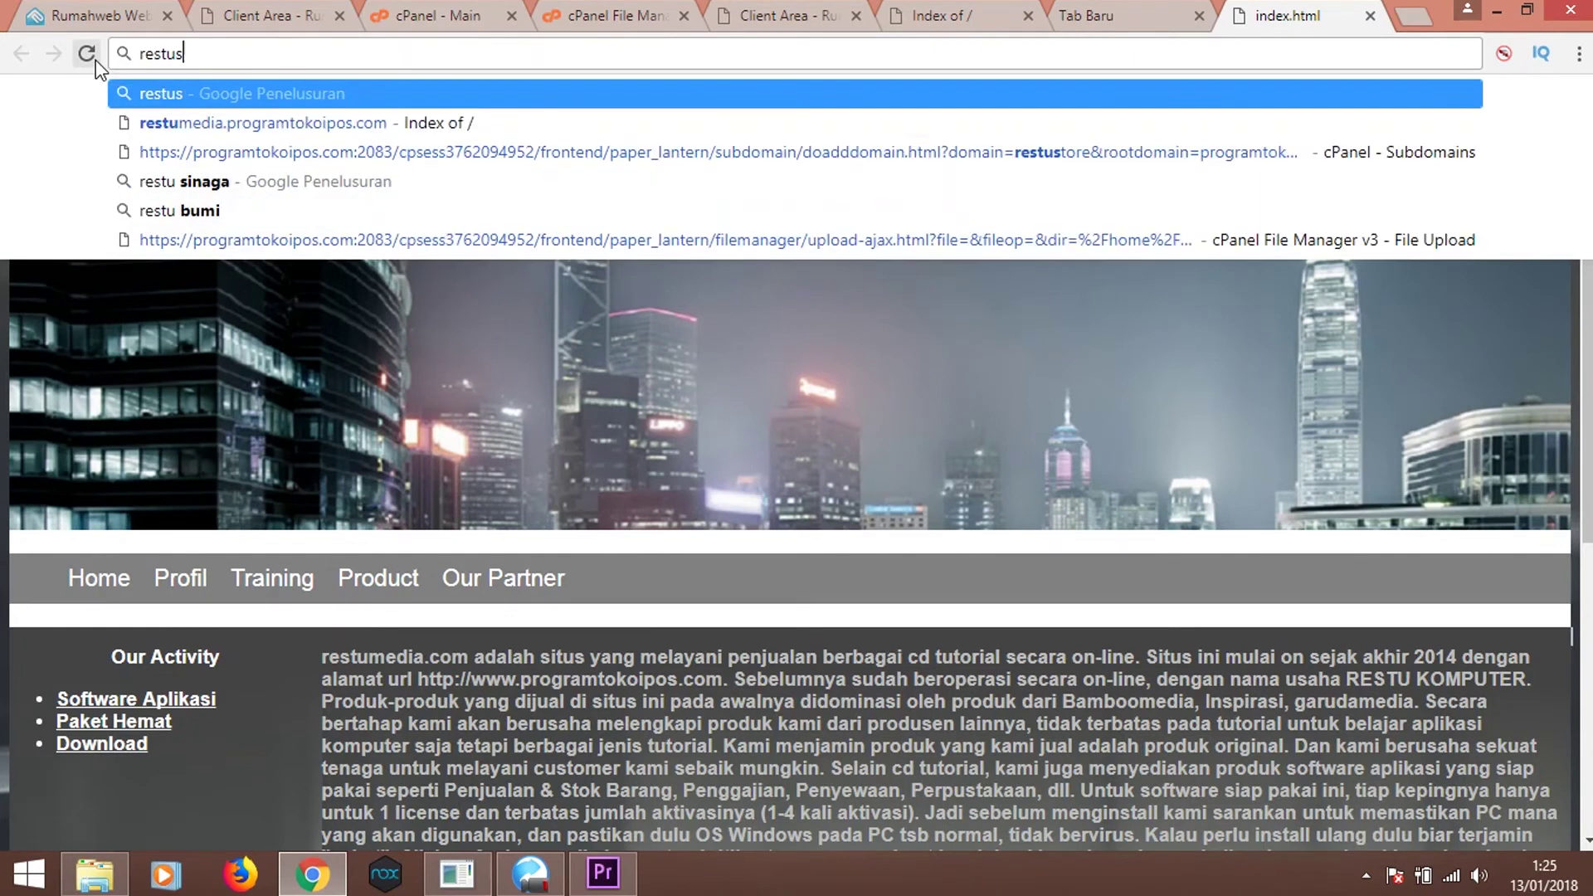
type("tore.programto")
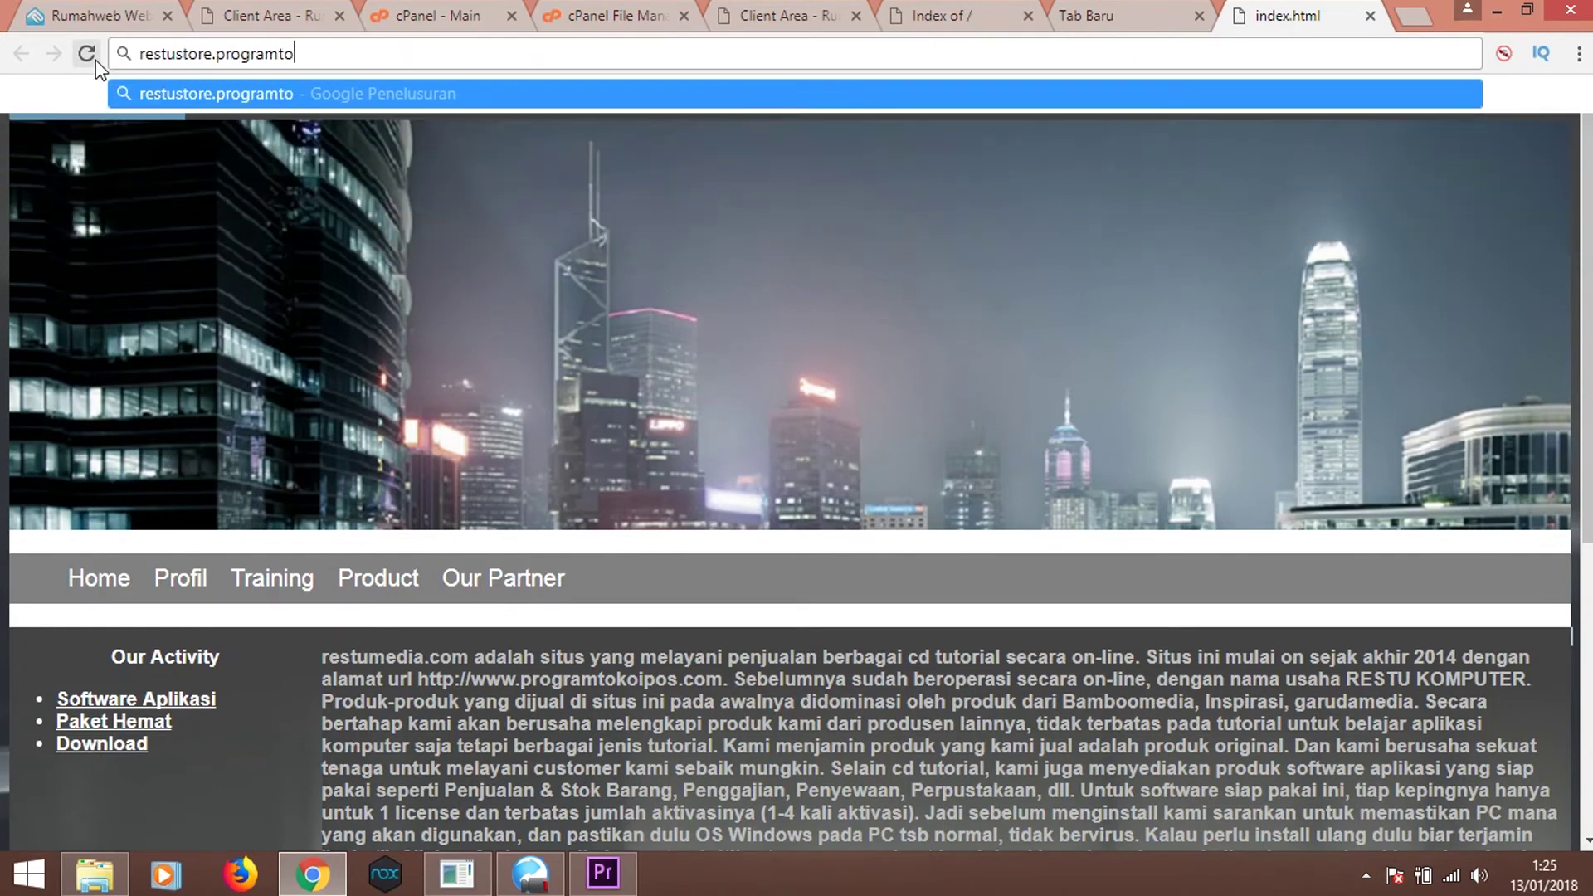
type("koipos.com")
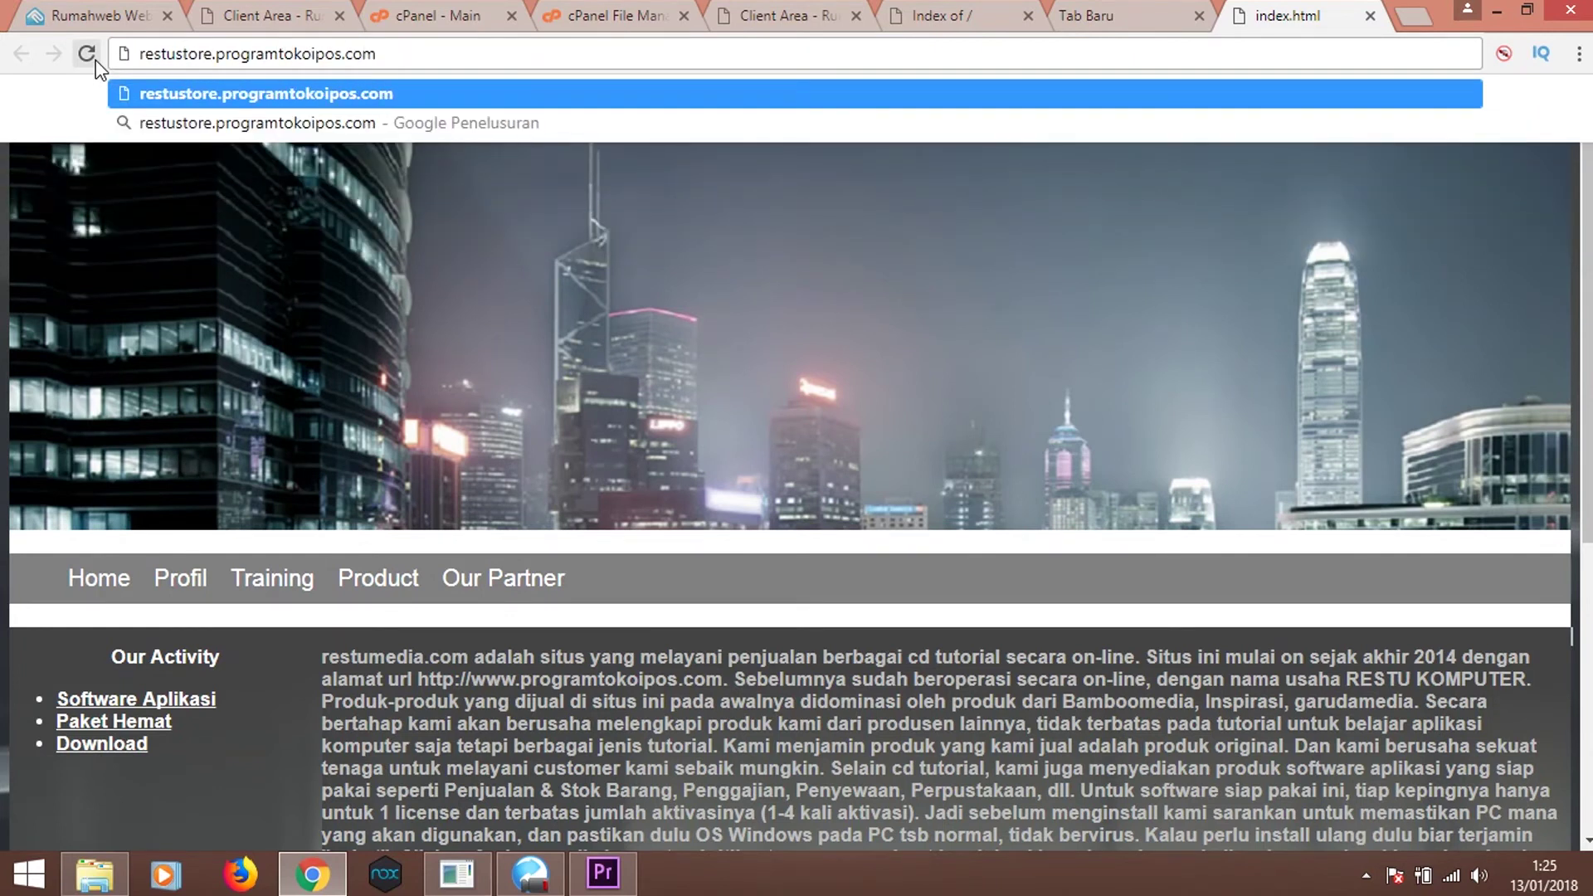
key("Return")
key("ctrl+a")
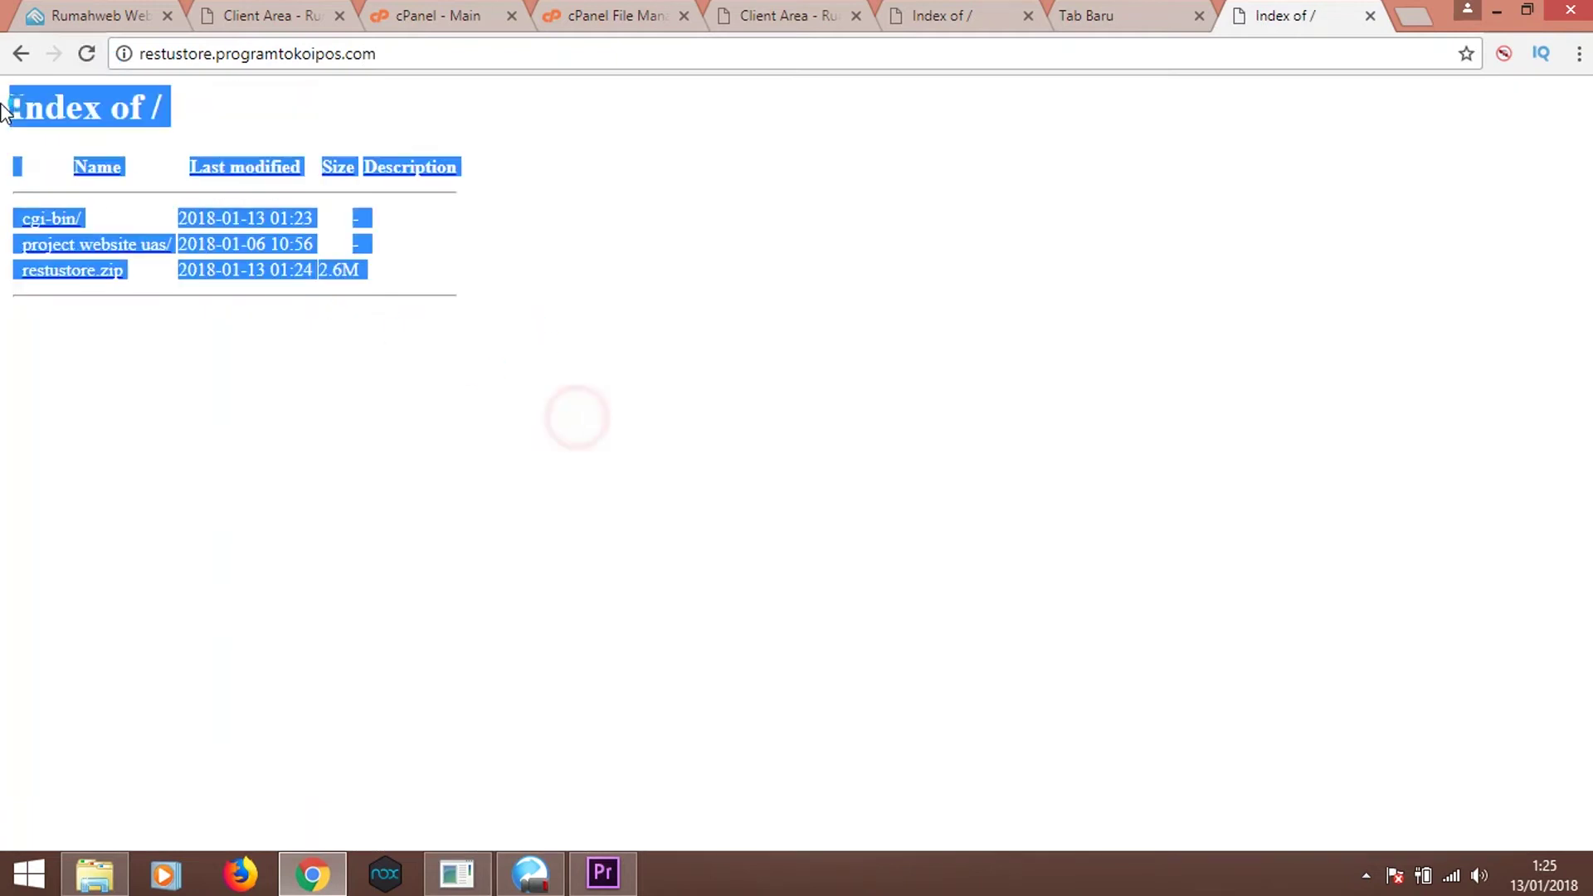
left_click(350, 408)
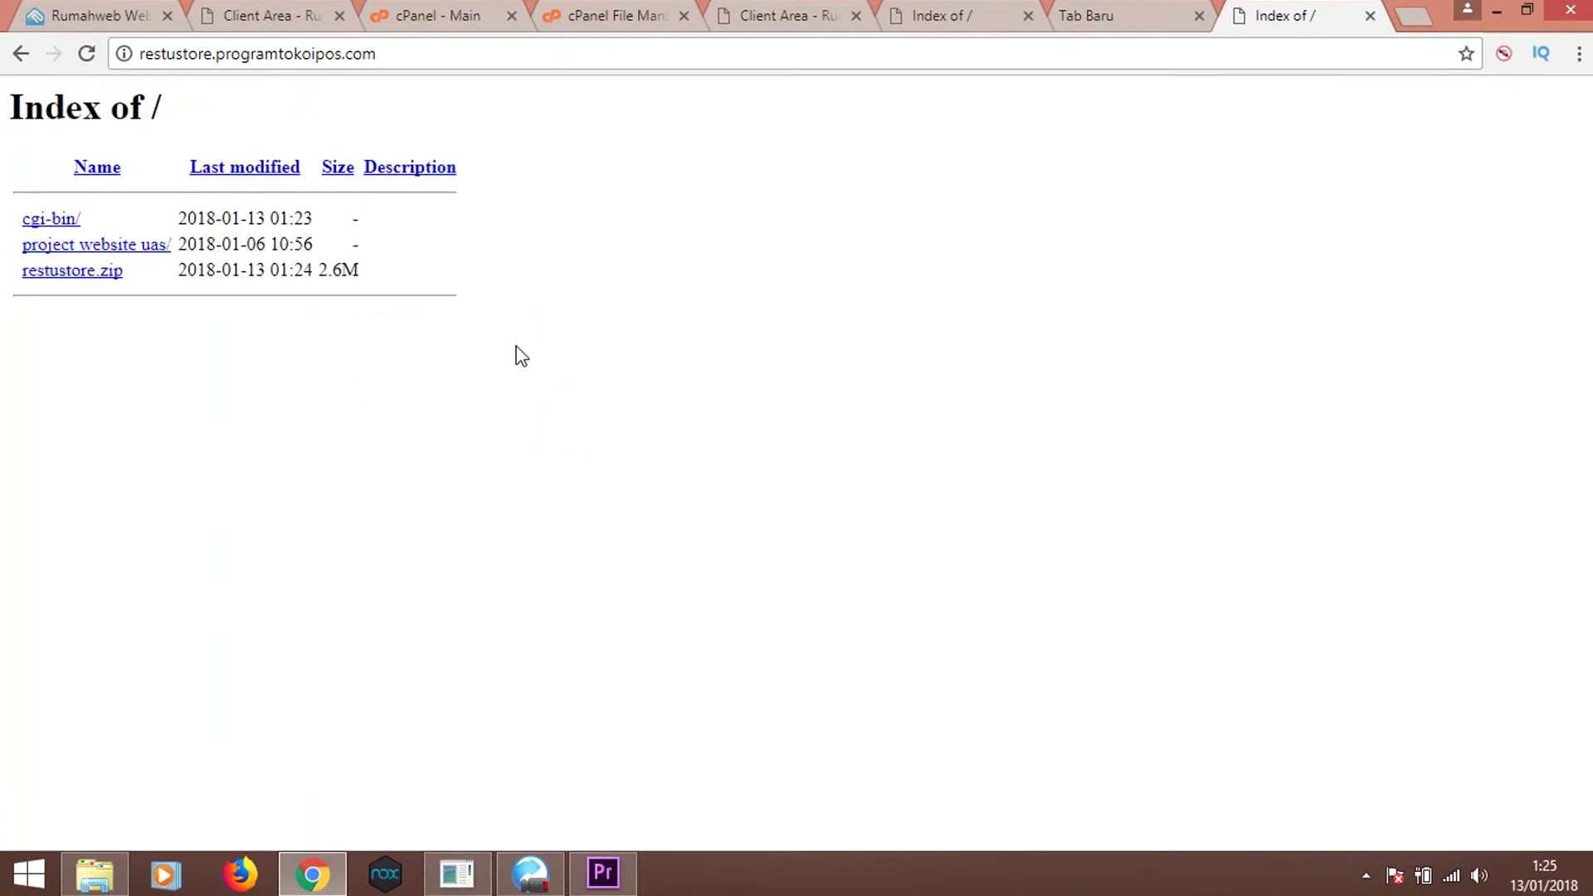
left_click(1092, 10)
left_click(1257, 12)
left_click(1112, 10)
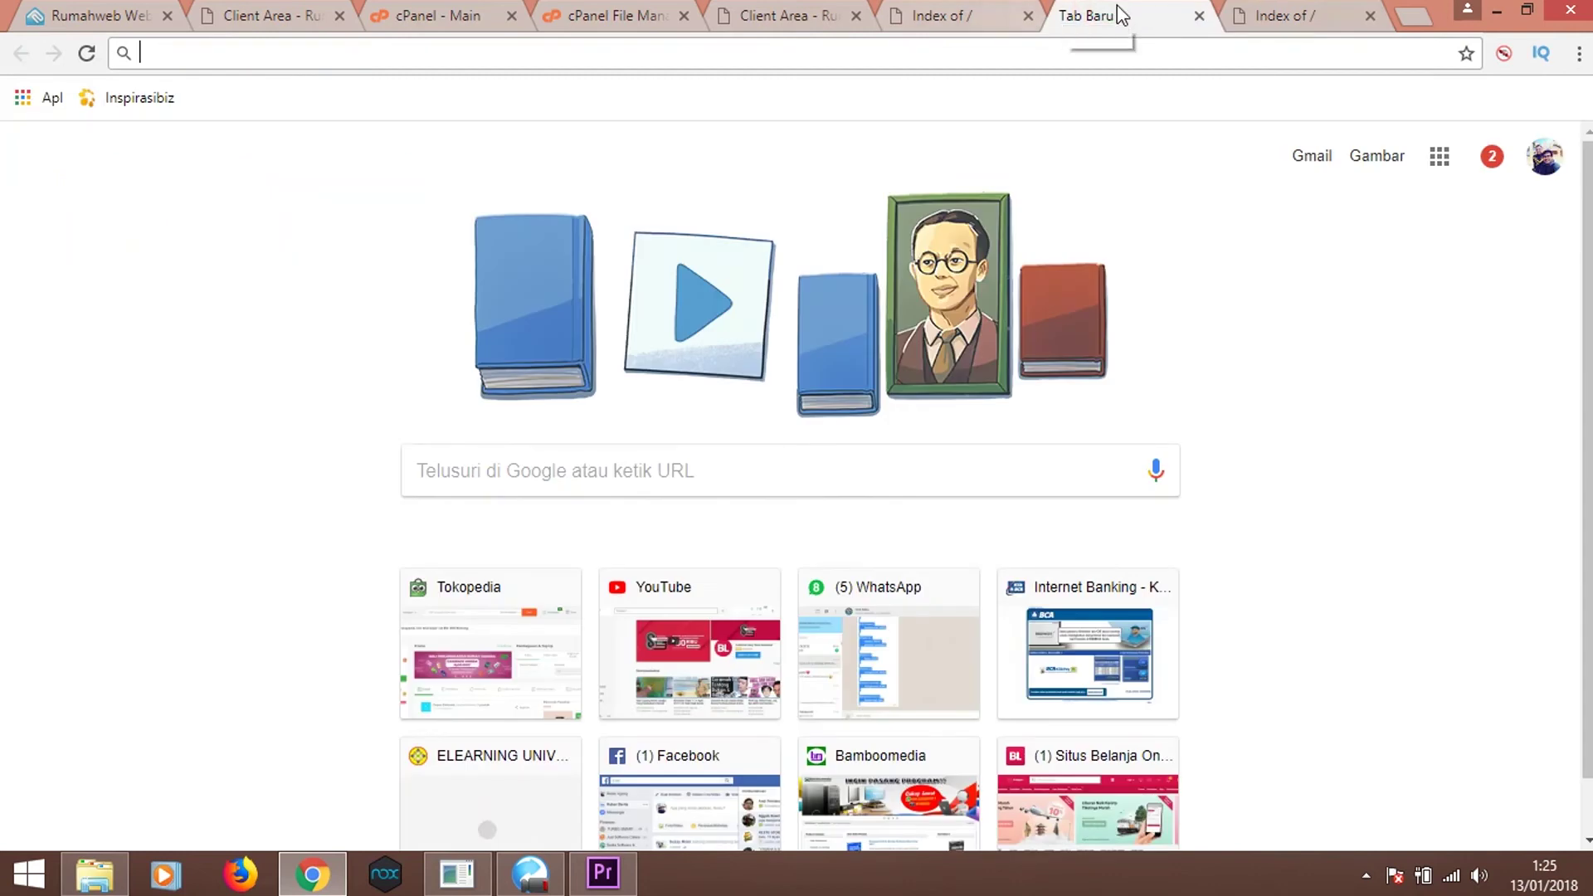
left_click(1273, 15)
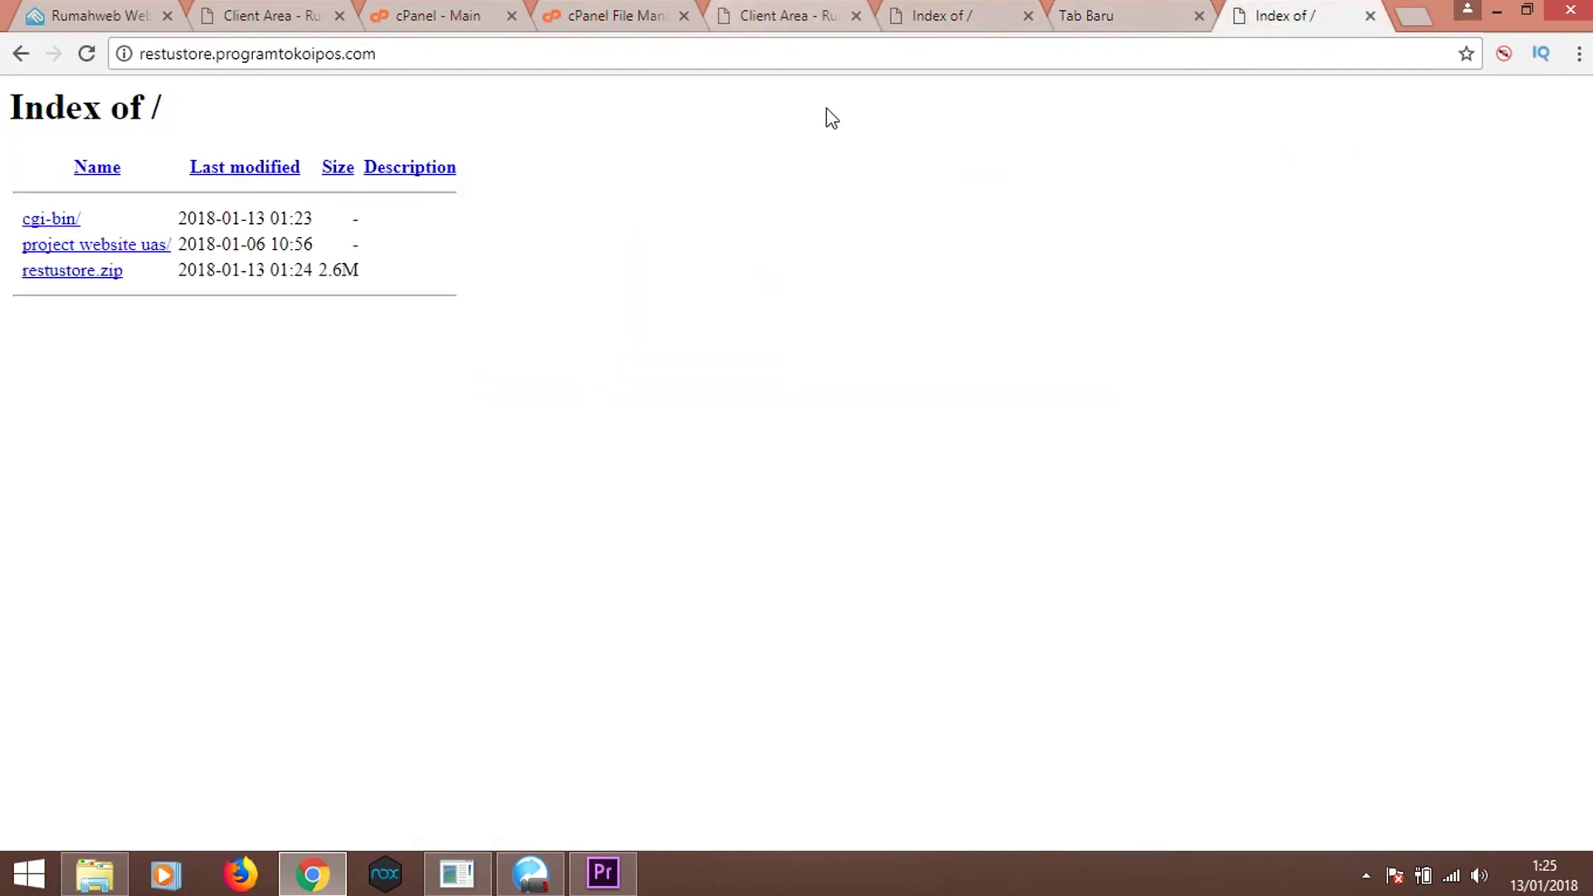
left_click(122, 868)
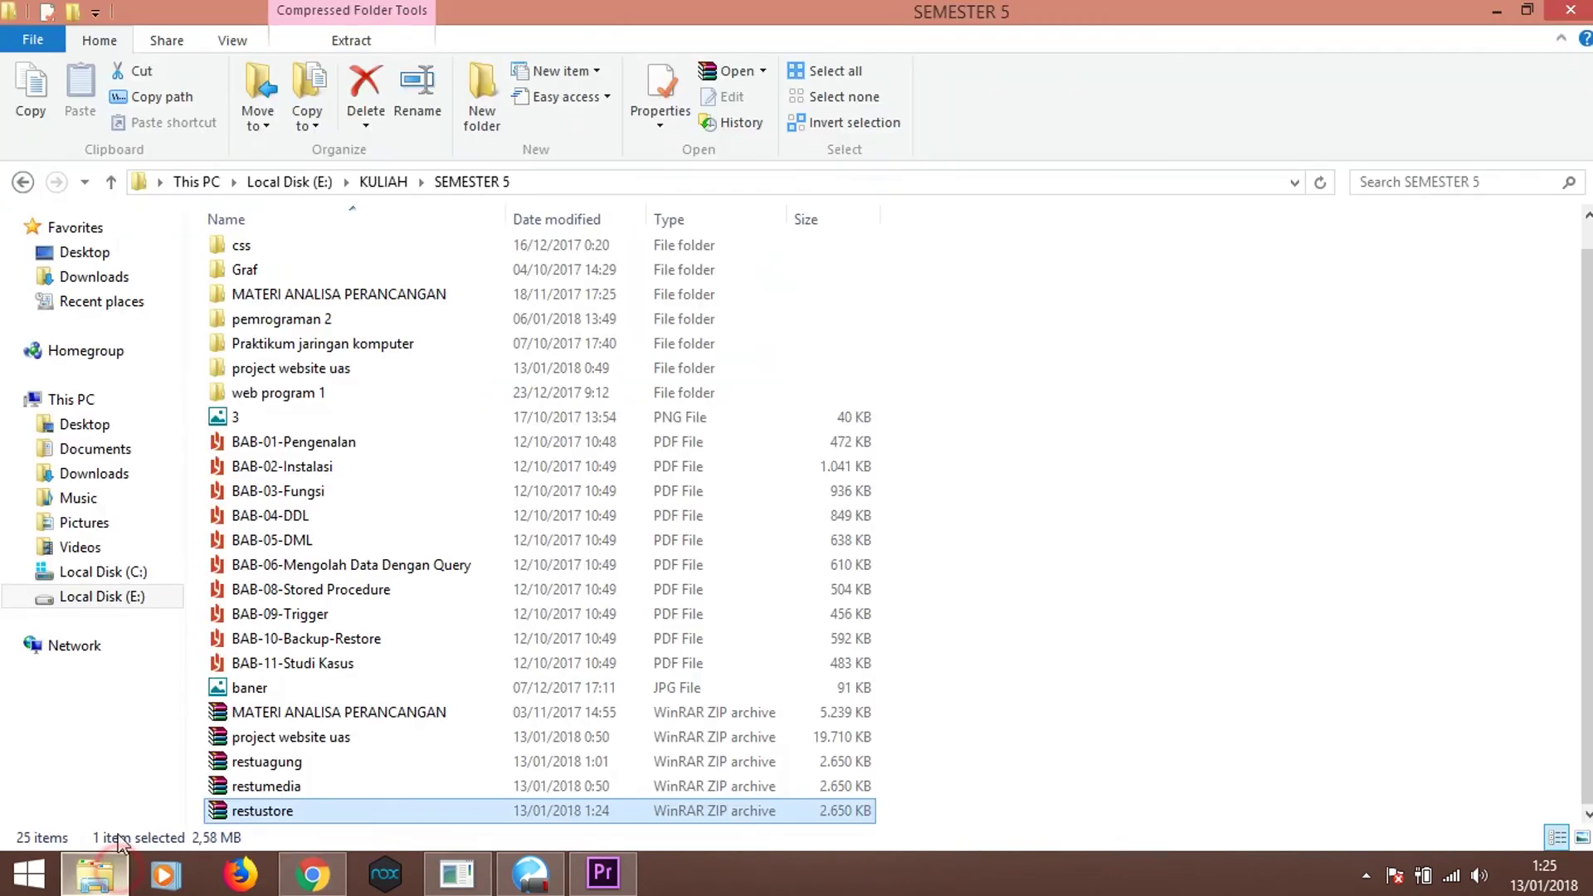
left_click(332, 874)
Return to the File Manager, open the "project website uas" folder inside restustore and look through its files, including index.html
left_click(564, 17)
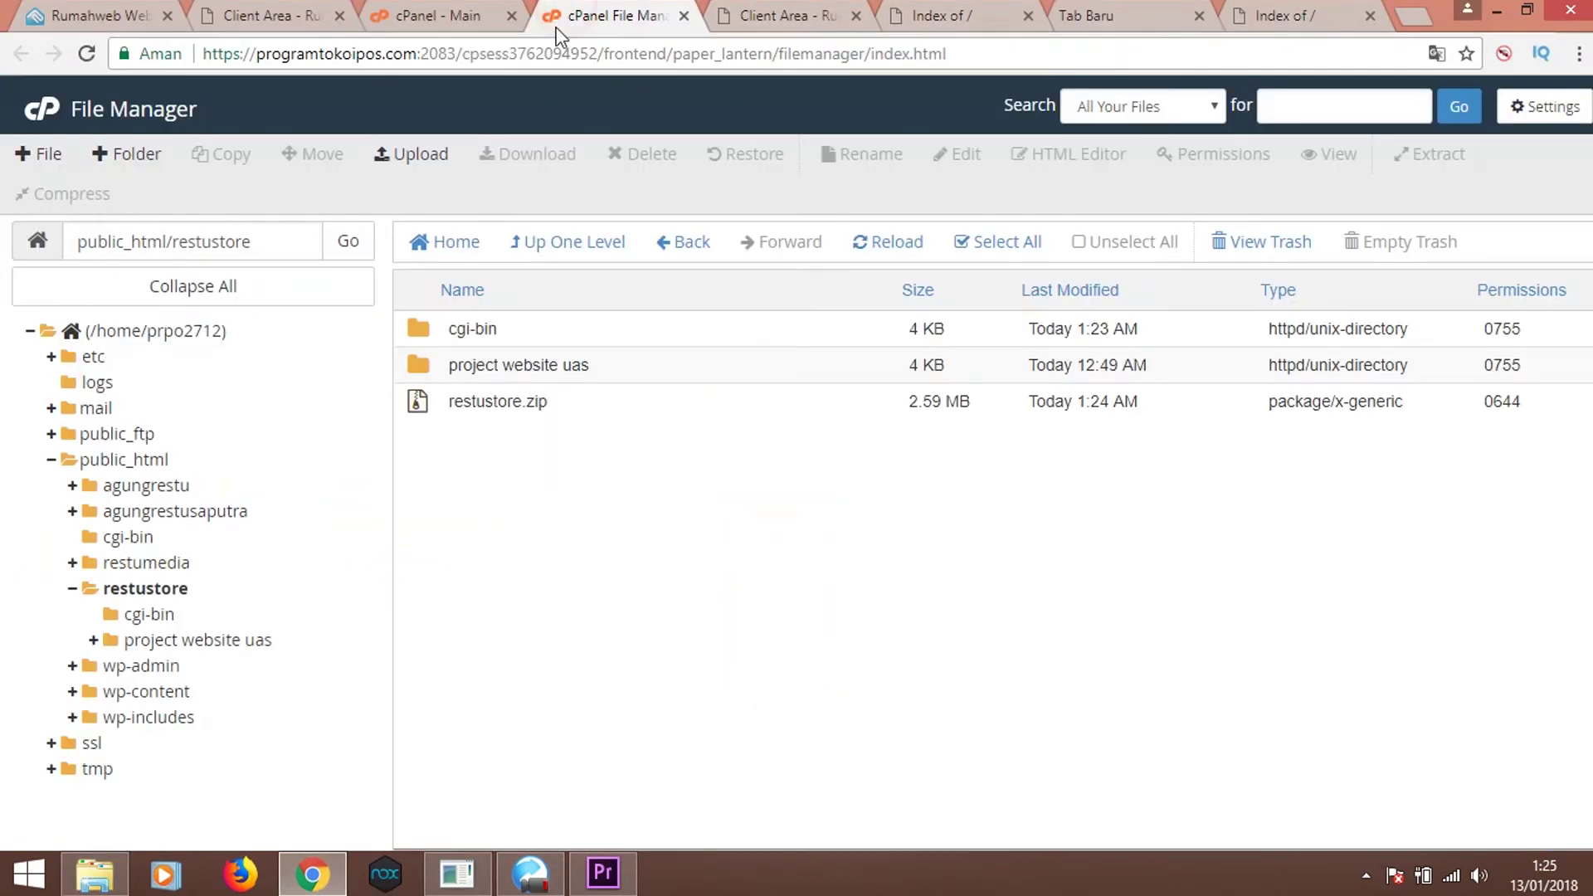
left_click(423, 366)
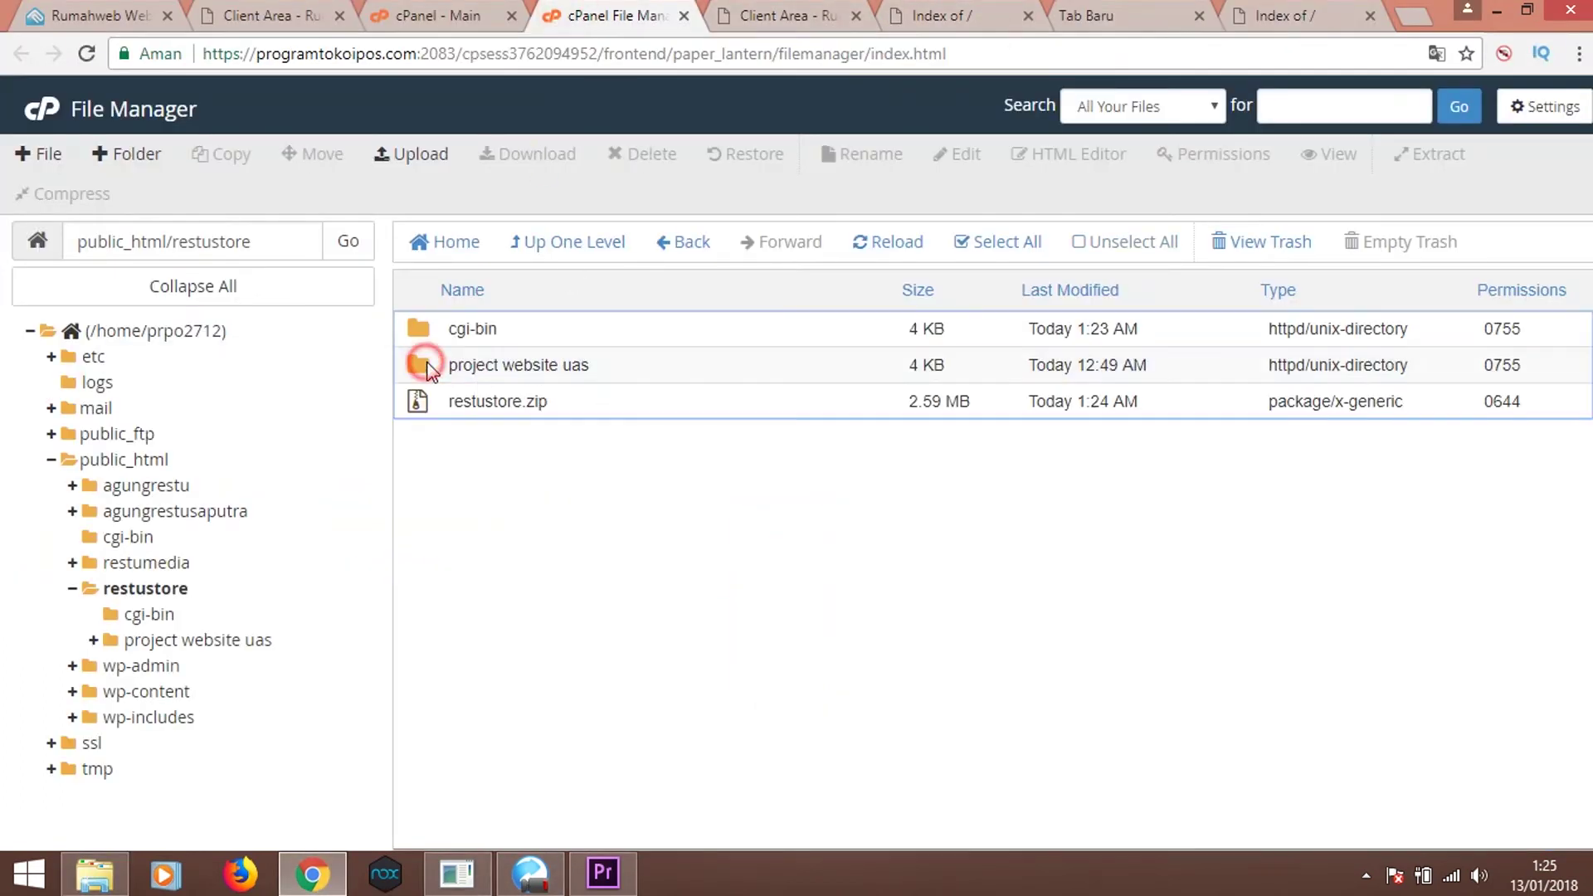
double_click(420, 367)
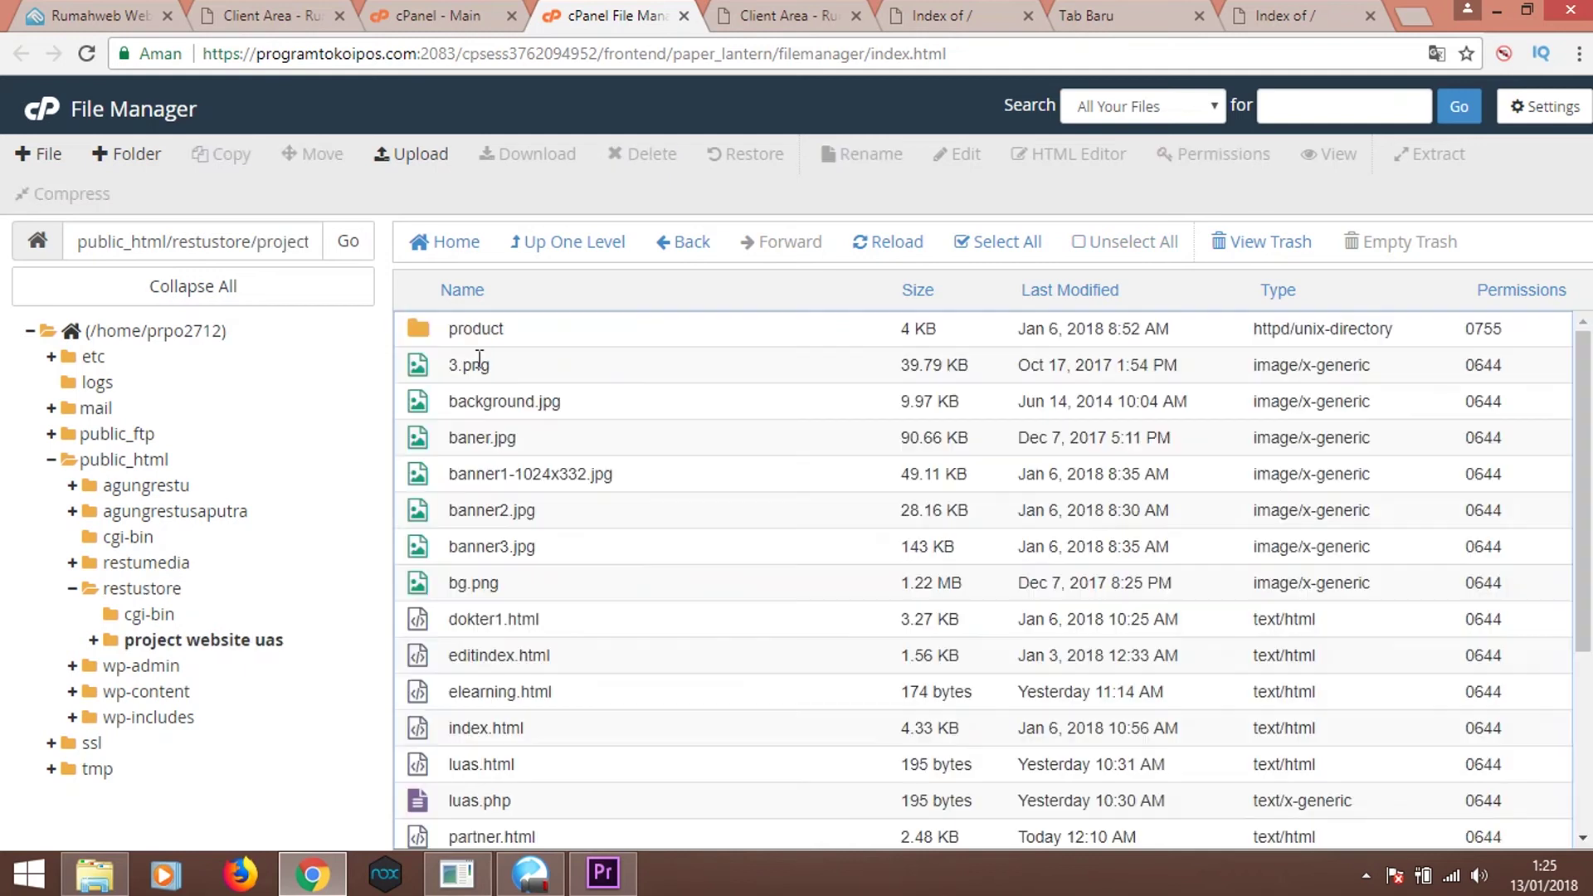
scroll(562, 519, "down", 4)
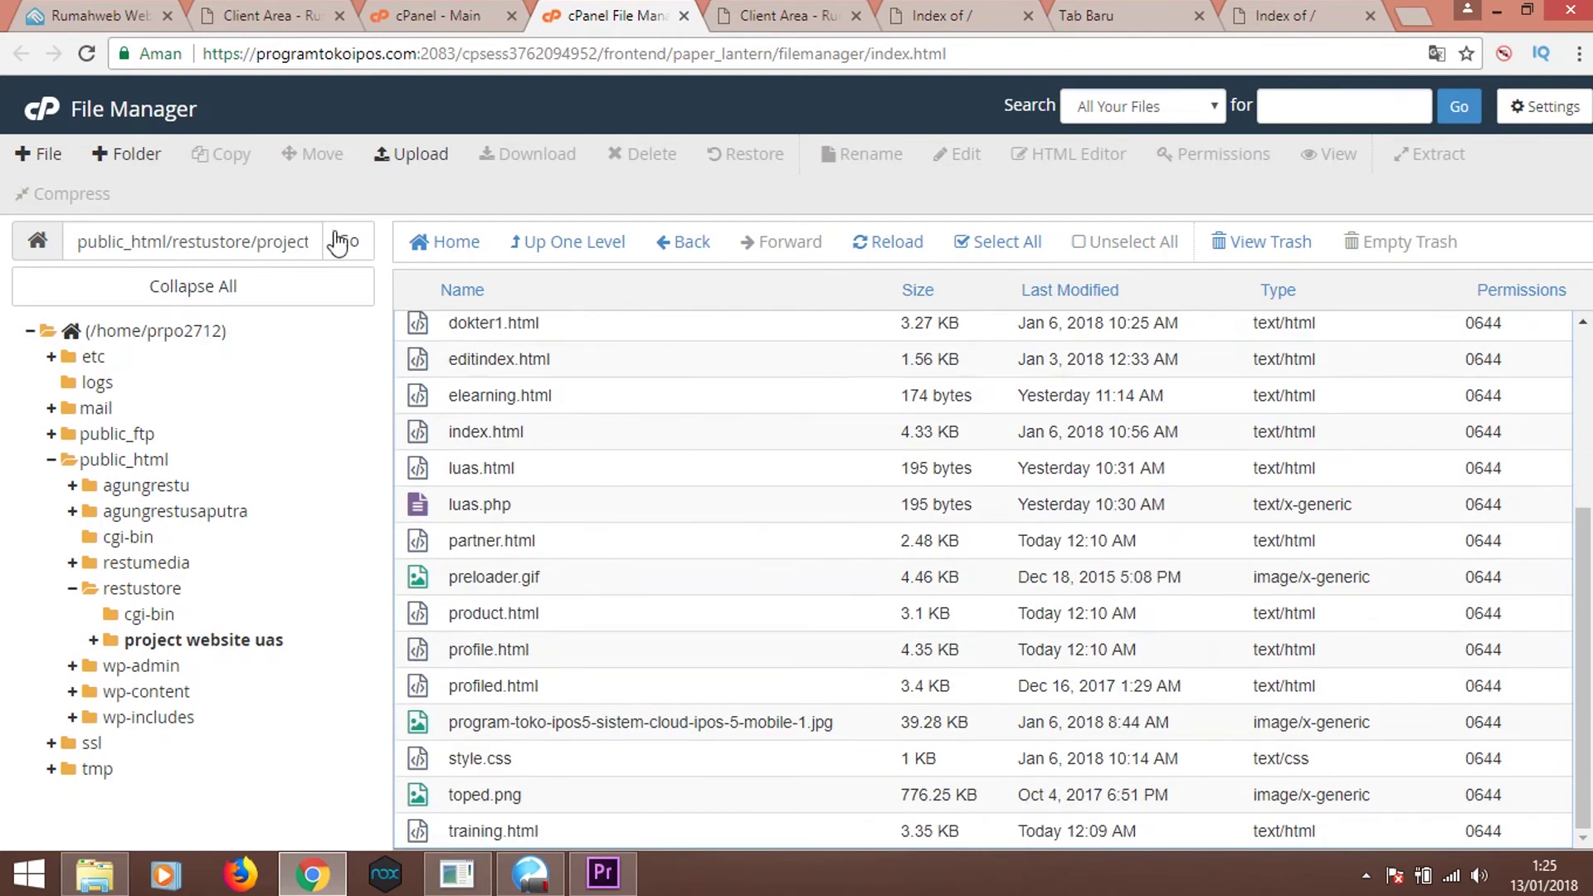
left_click(617, 445)
scroll(624, 419, "up", 3)
scroll(654, 410, "down", 2)
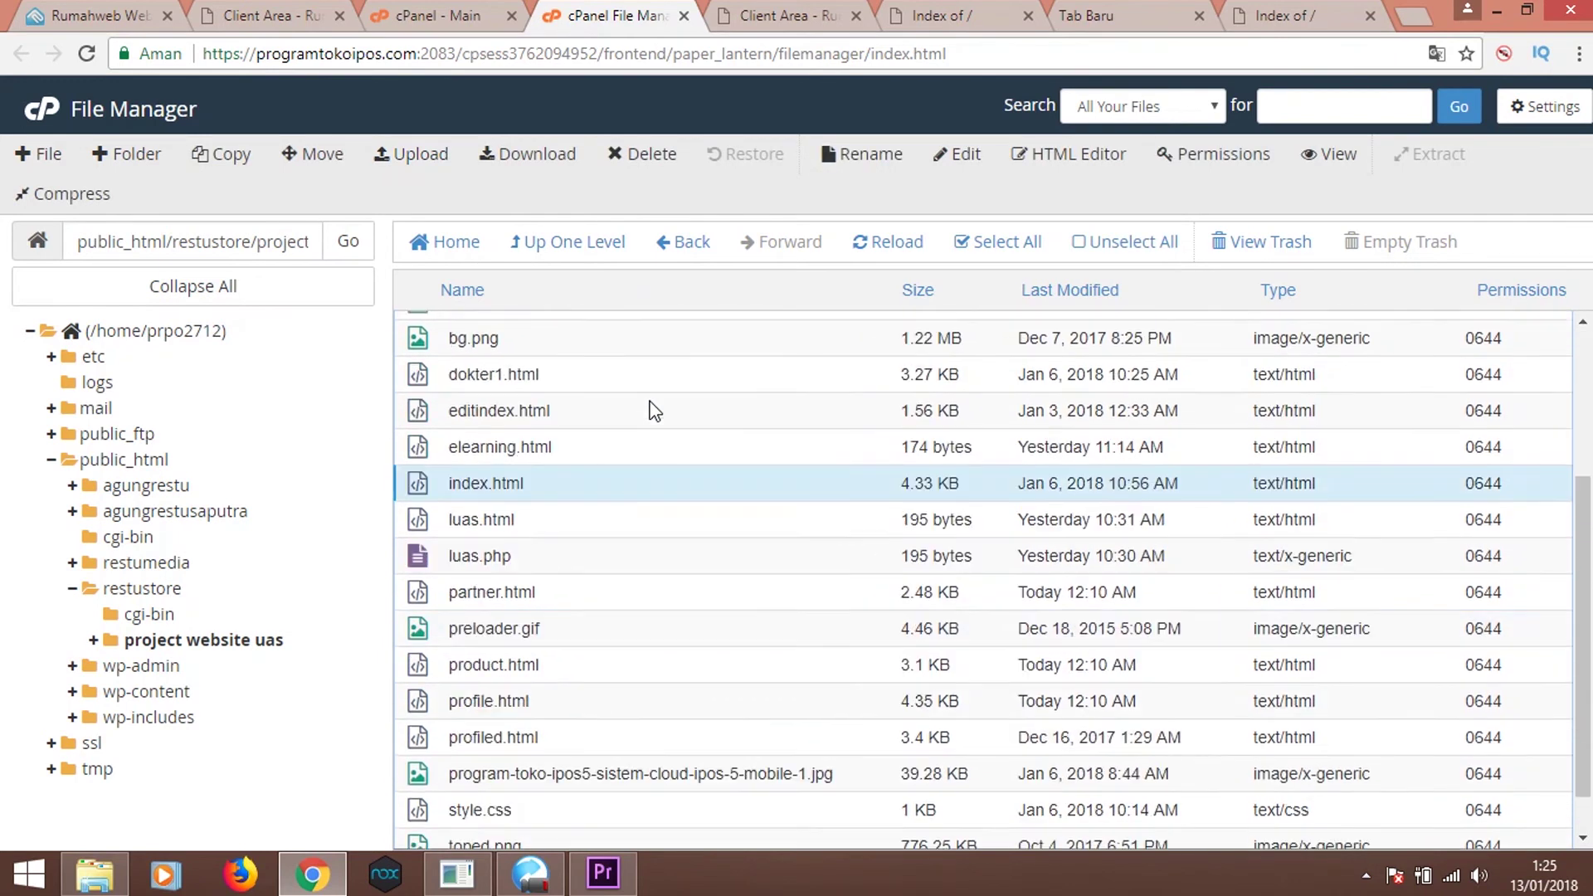
scroll(653, 410, "down", 1)
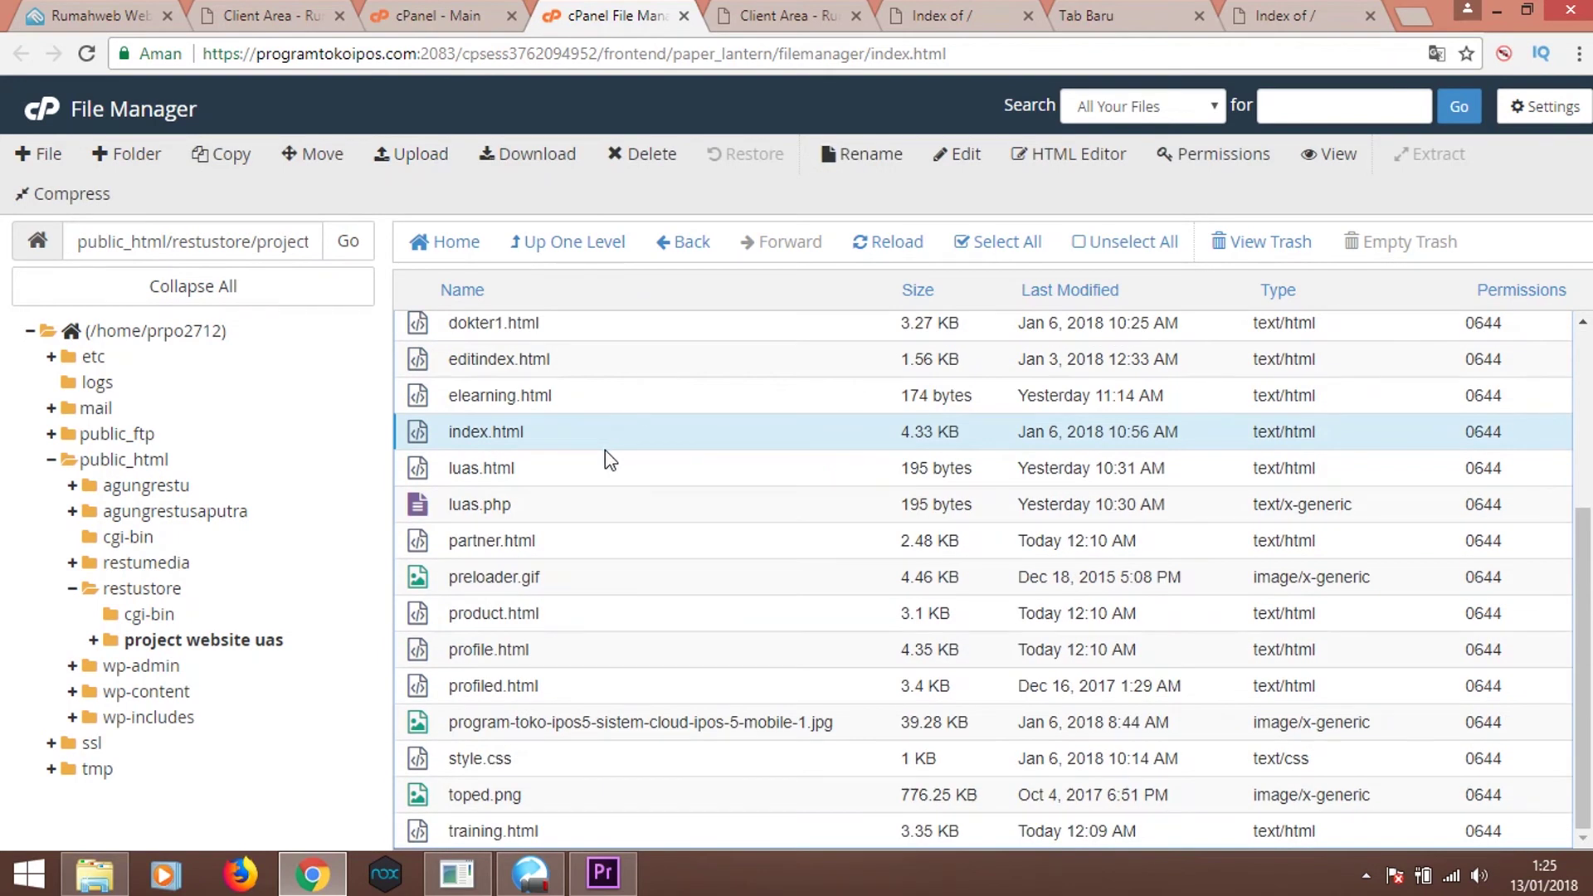
scroll(587, 448, "up", 4)
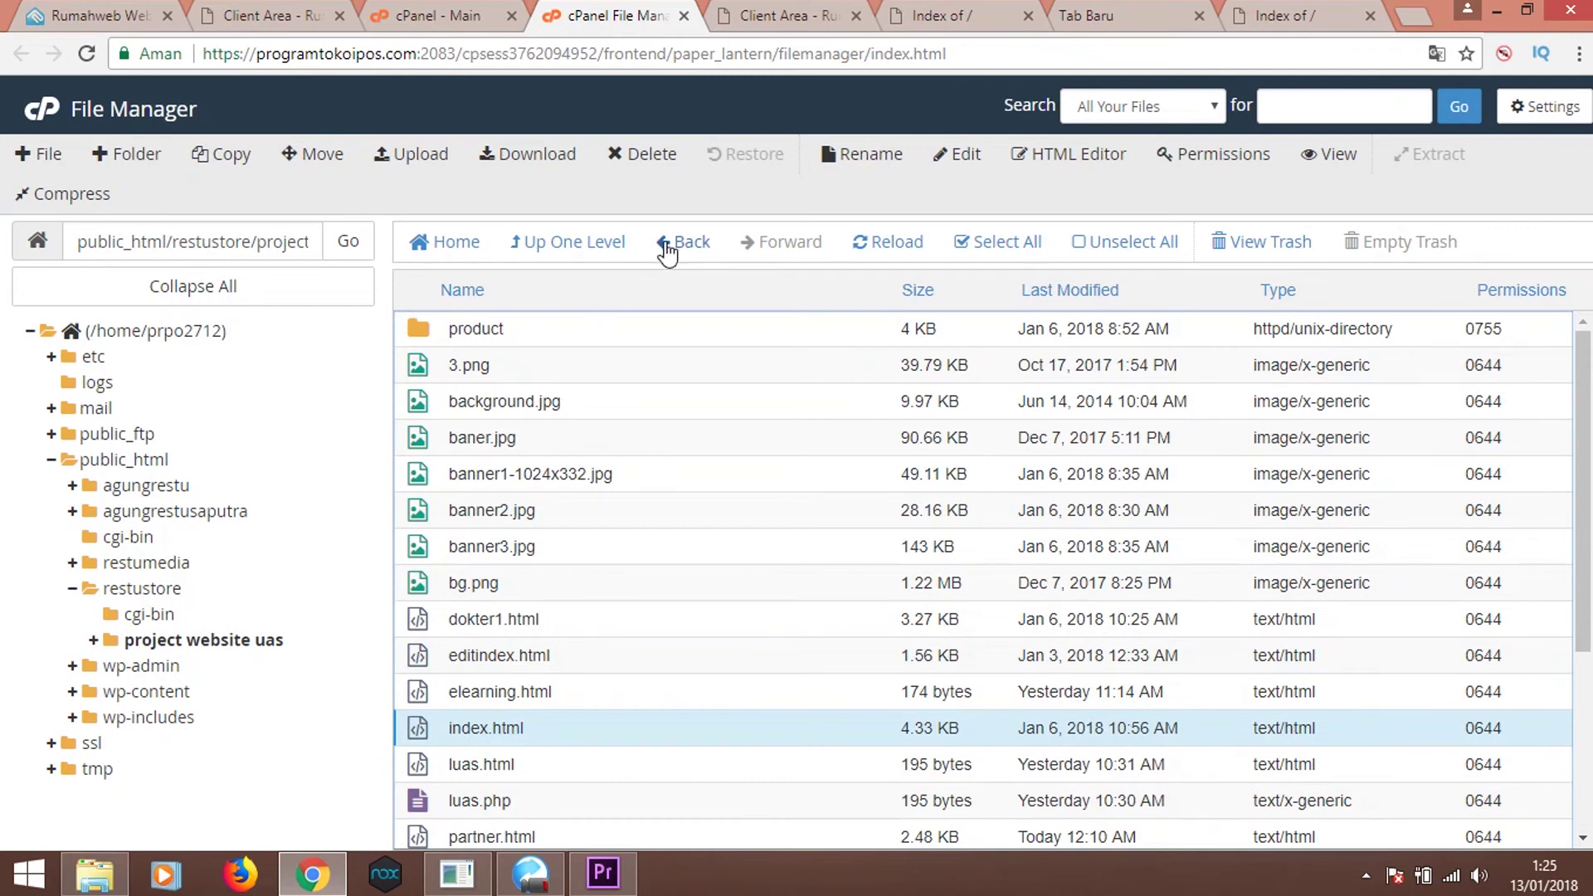
Move everything in the "project website uas" folder to /public_html/restustore/ and return to the restustore folder
left_click(516, 385)
left_click(996, 242)
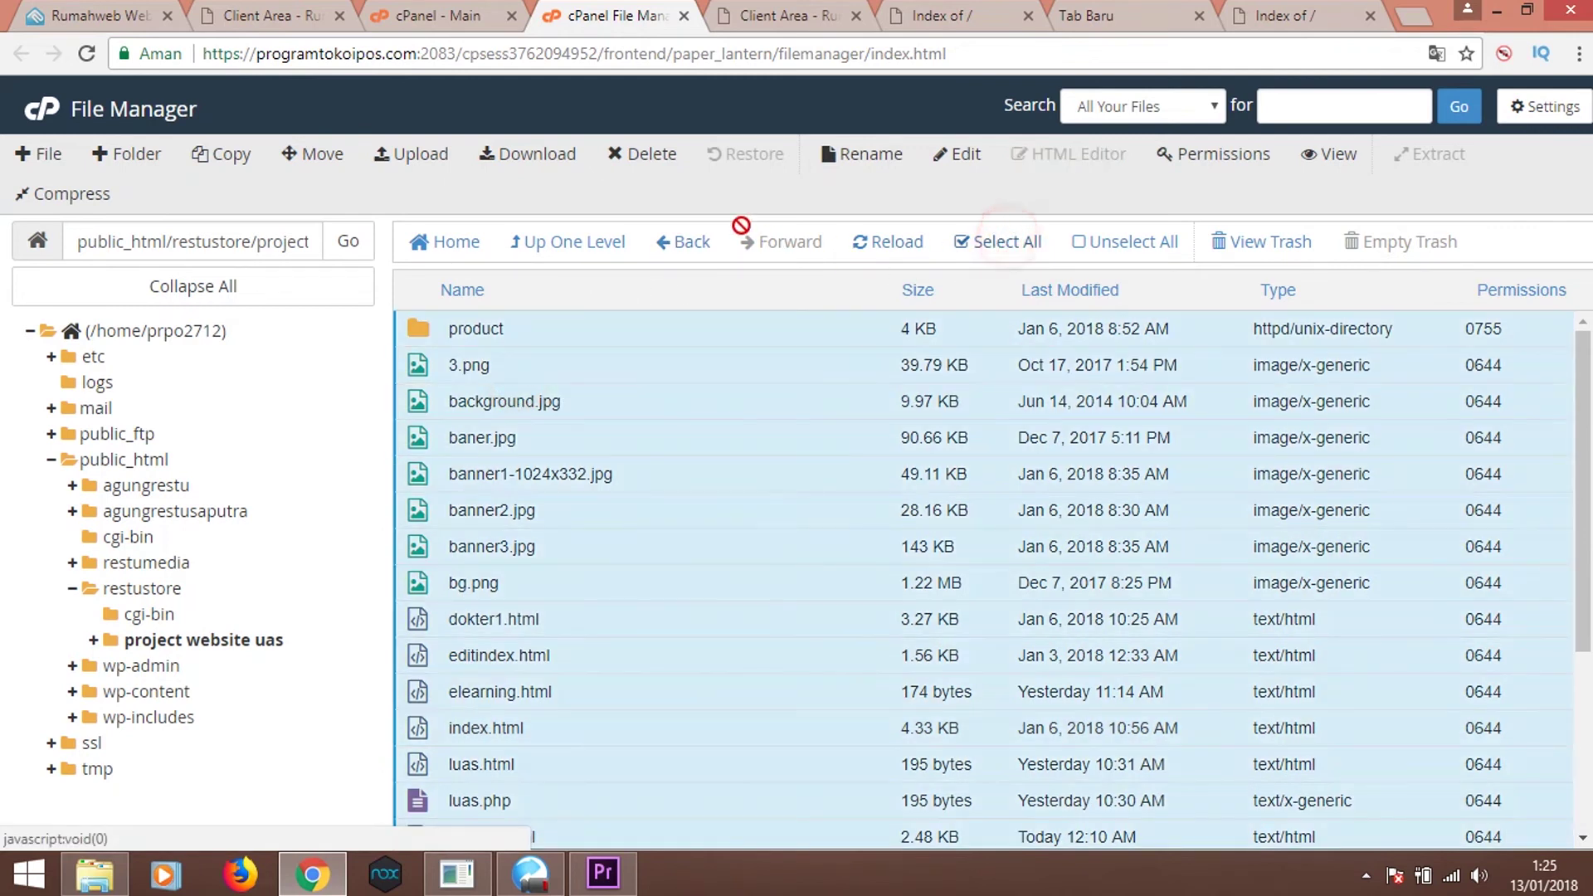
left_click(303, 153)
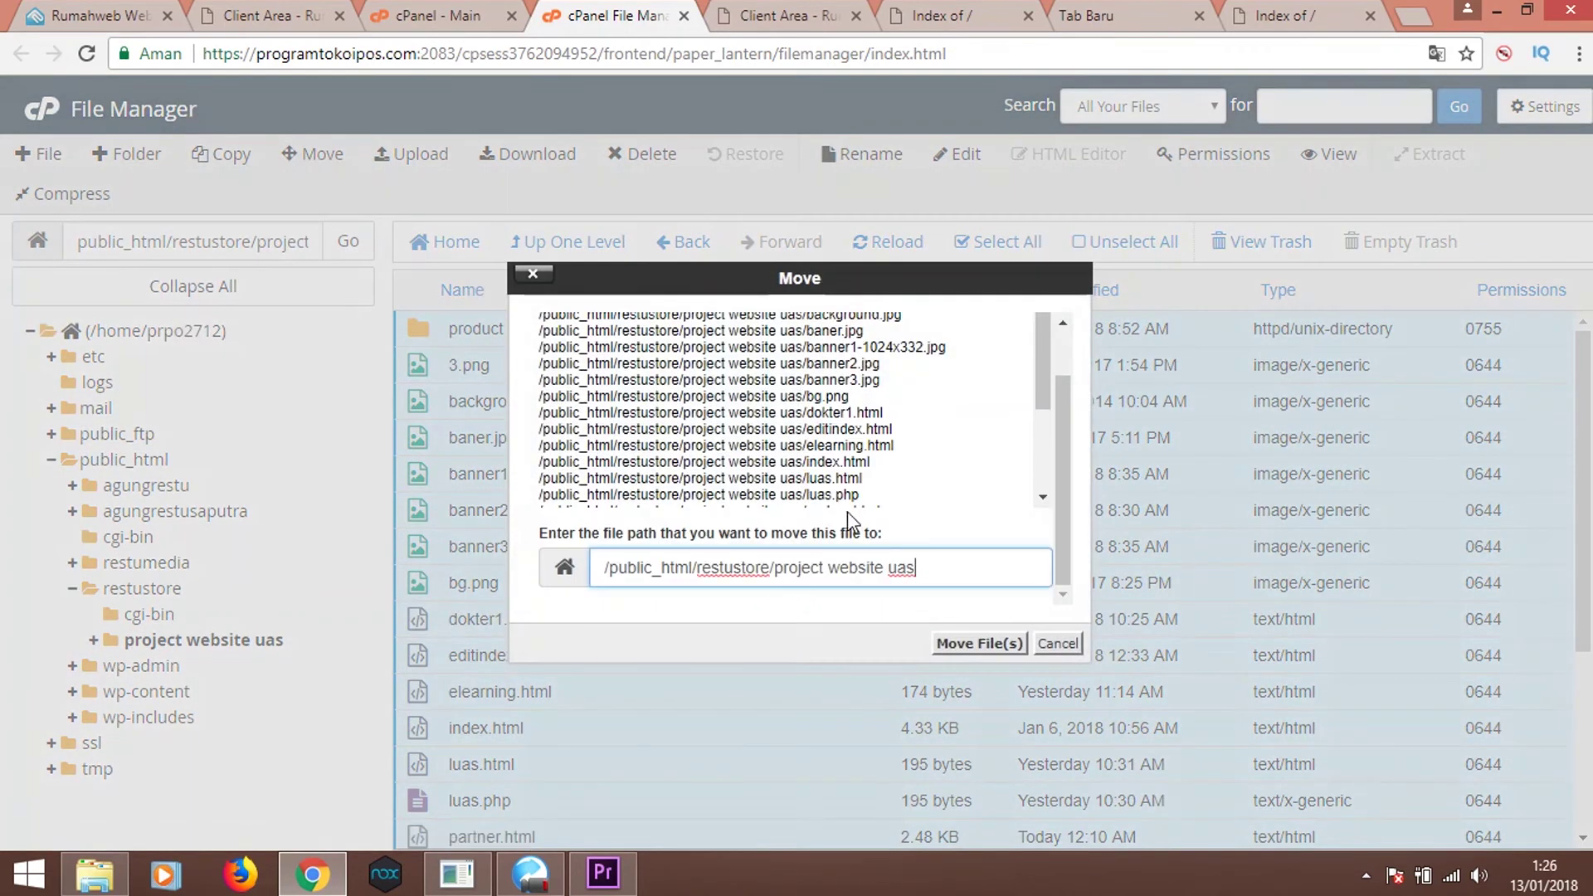
left_click_drag(779, 576, 1077, 569)
key("BackSpace")
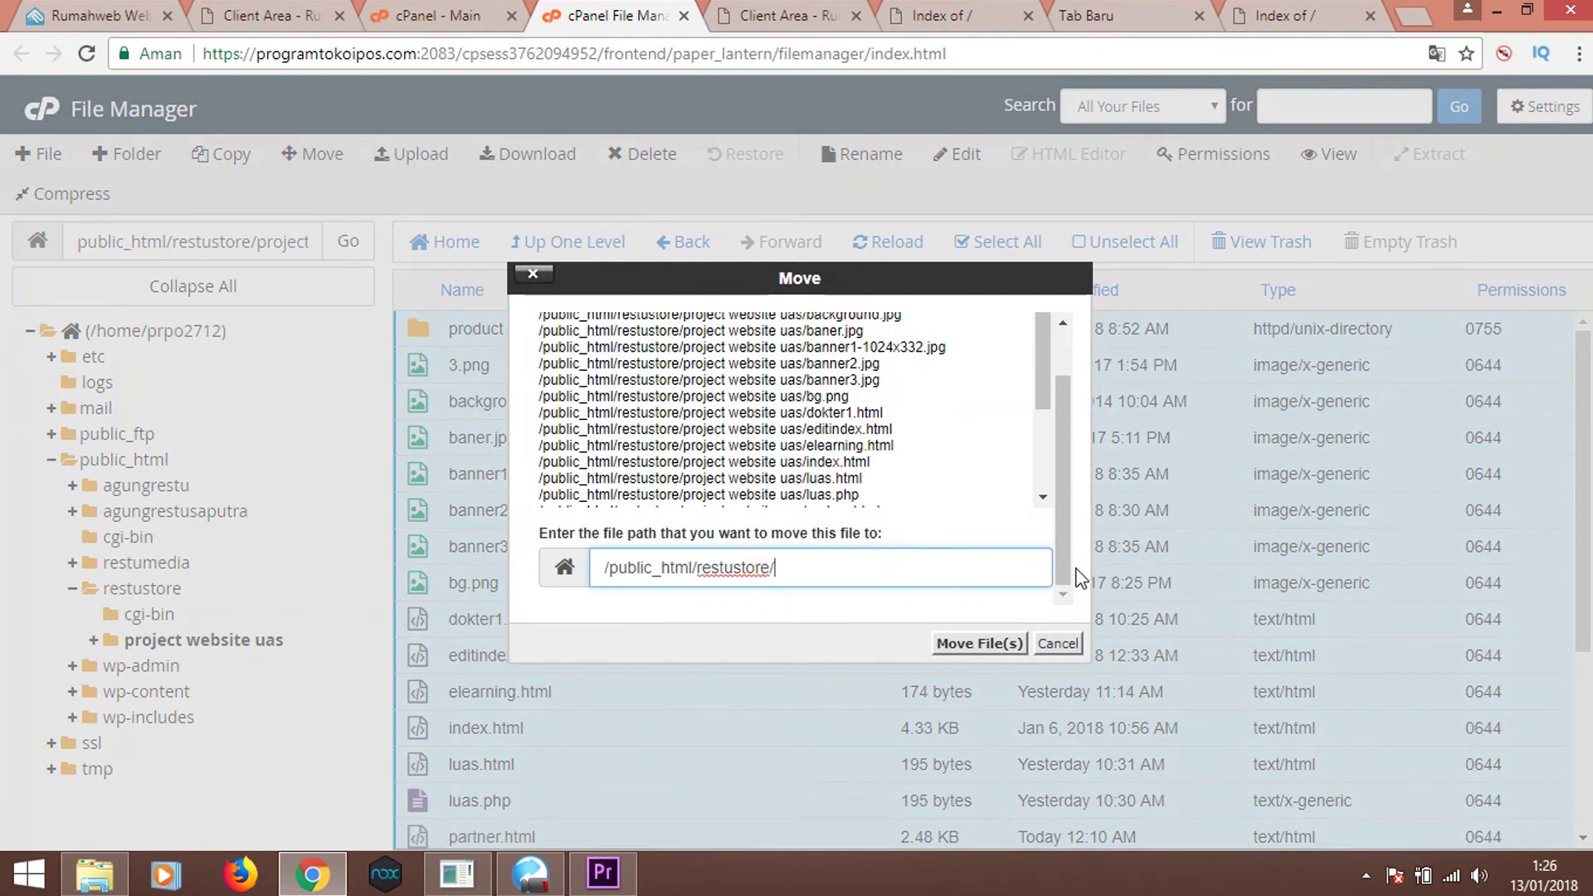
left_click(1003, 646)
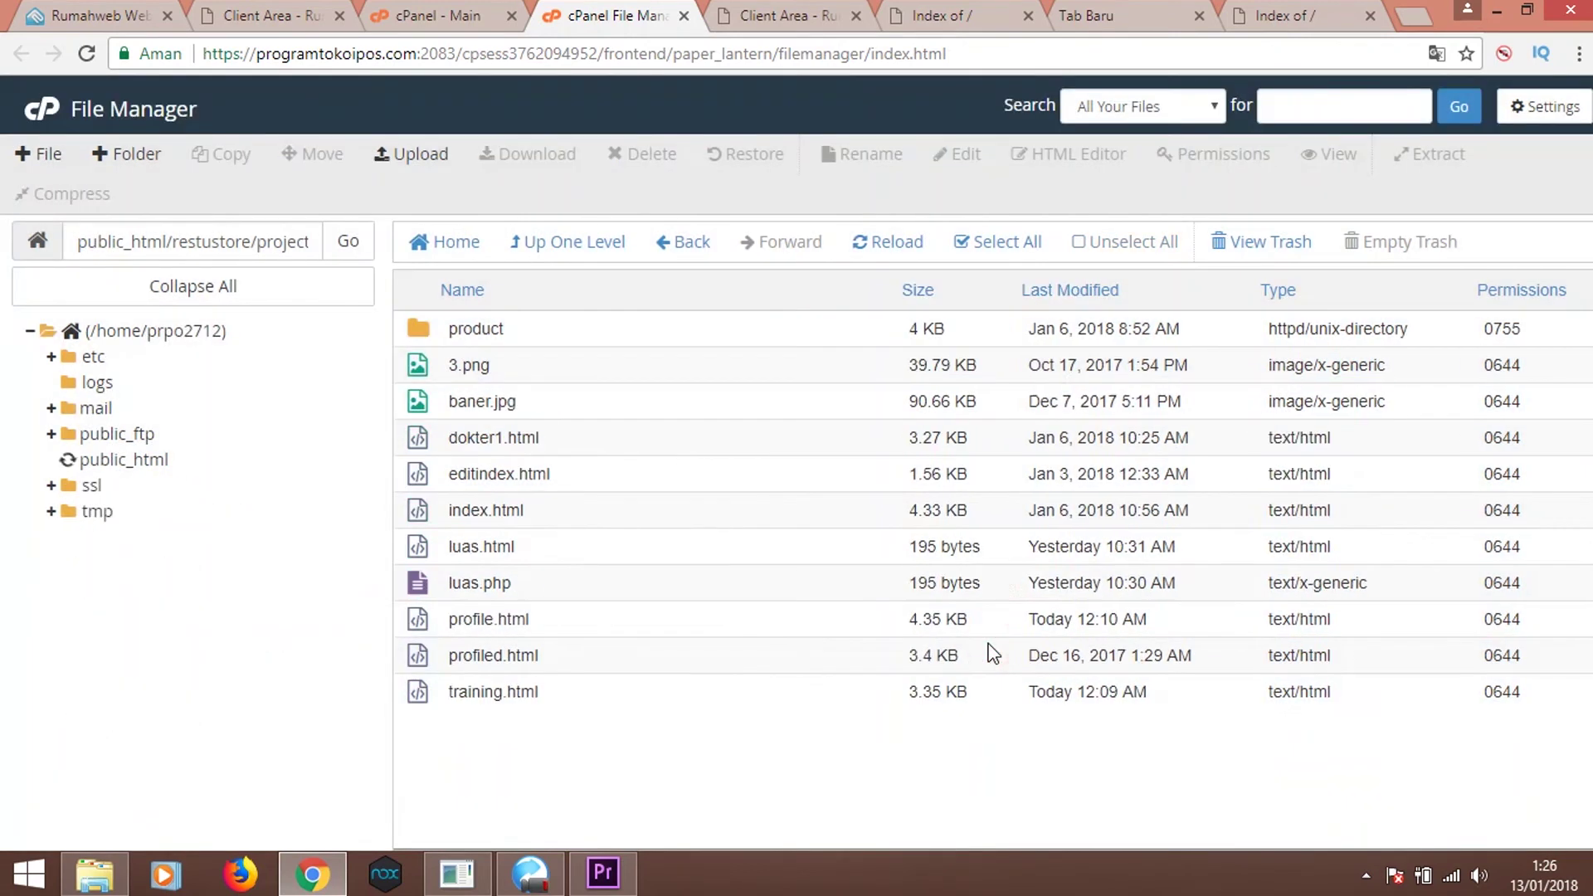
left_click(705, 254)
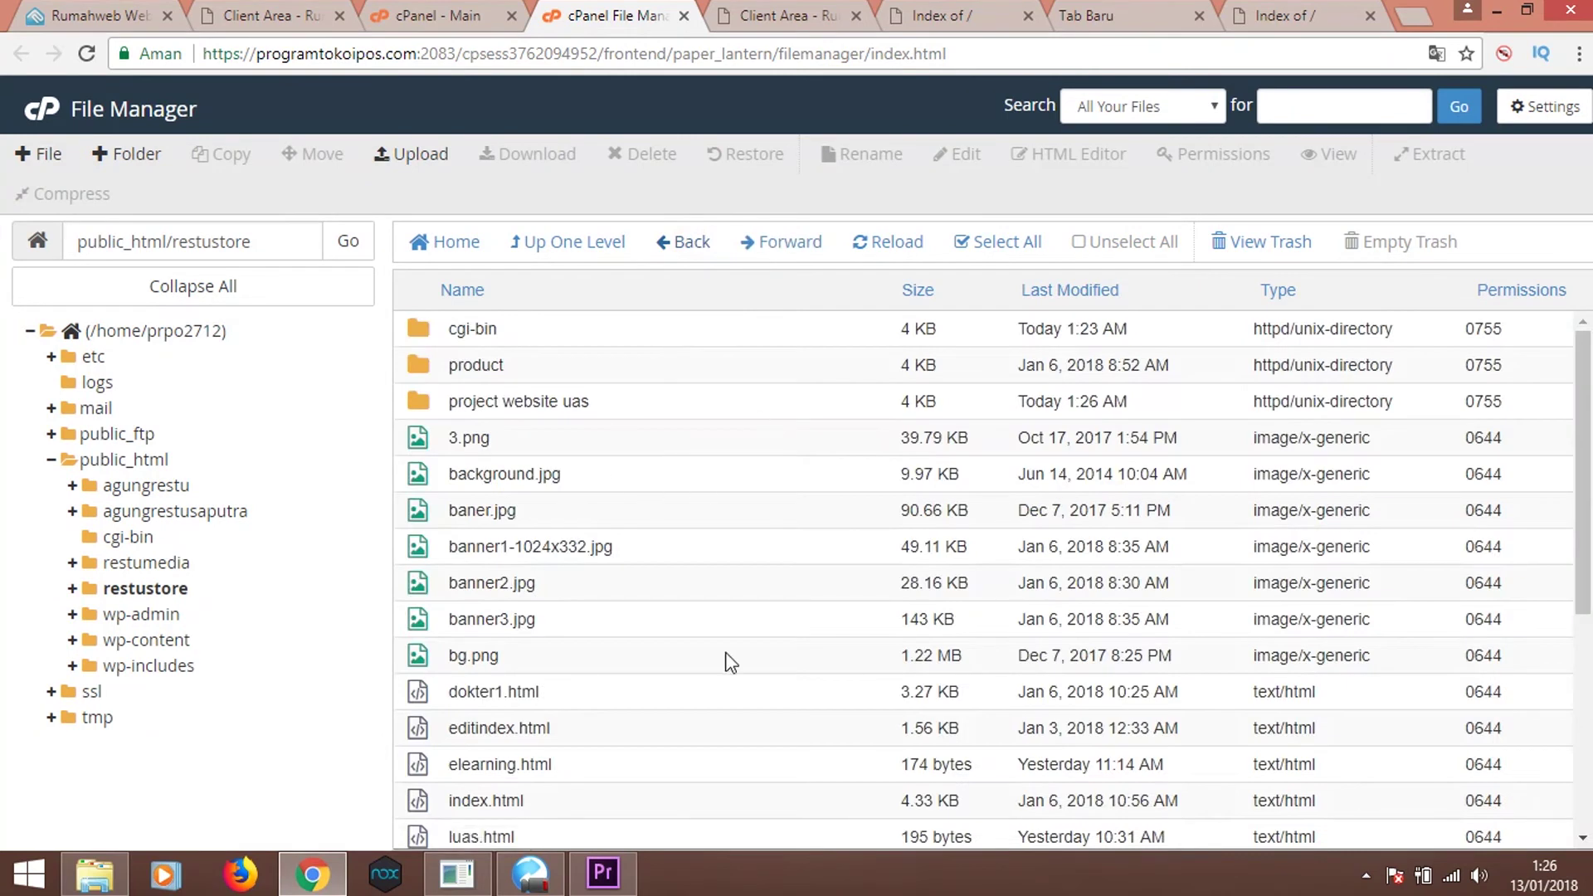
Reload restustore.programtokoipos.com and look over the published home page from its banner to the footer
left_click(1232, 28)
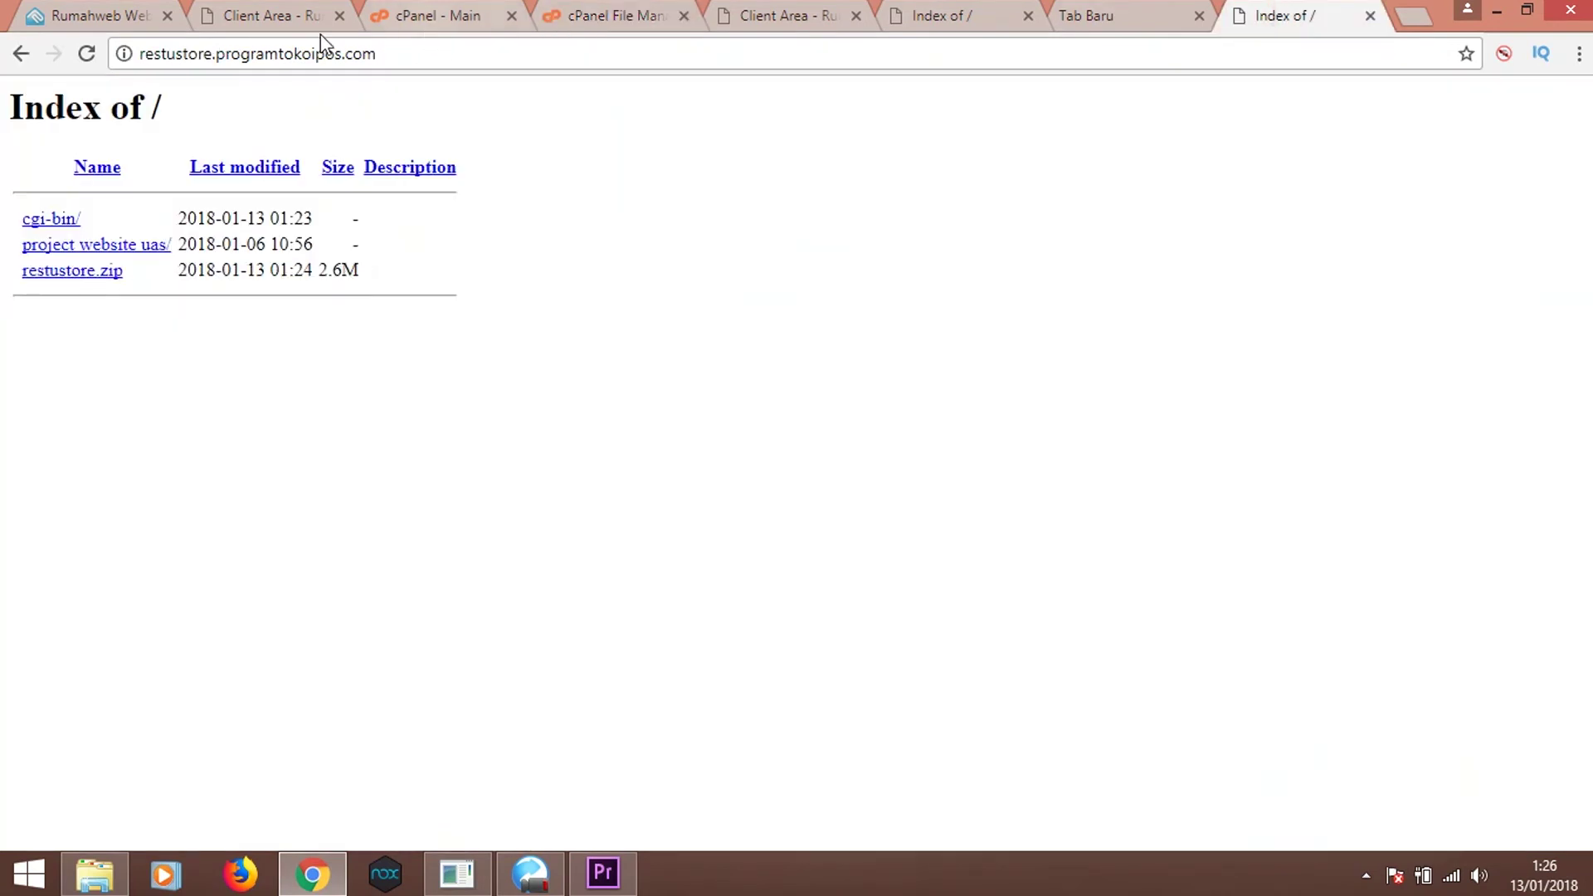
left_click(86, 53)
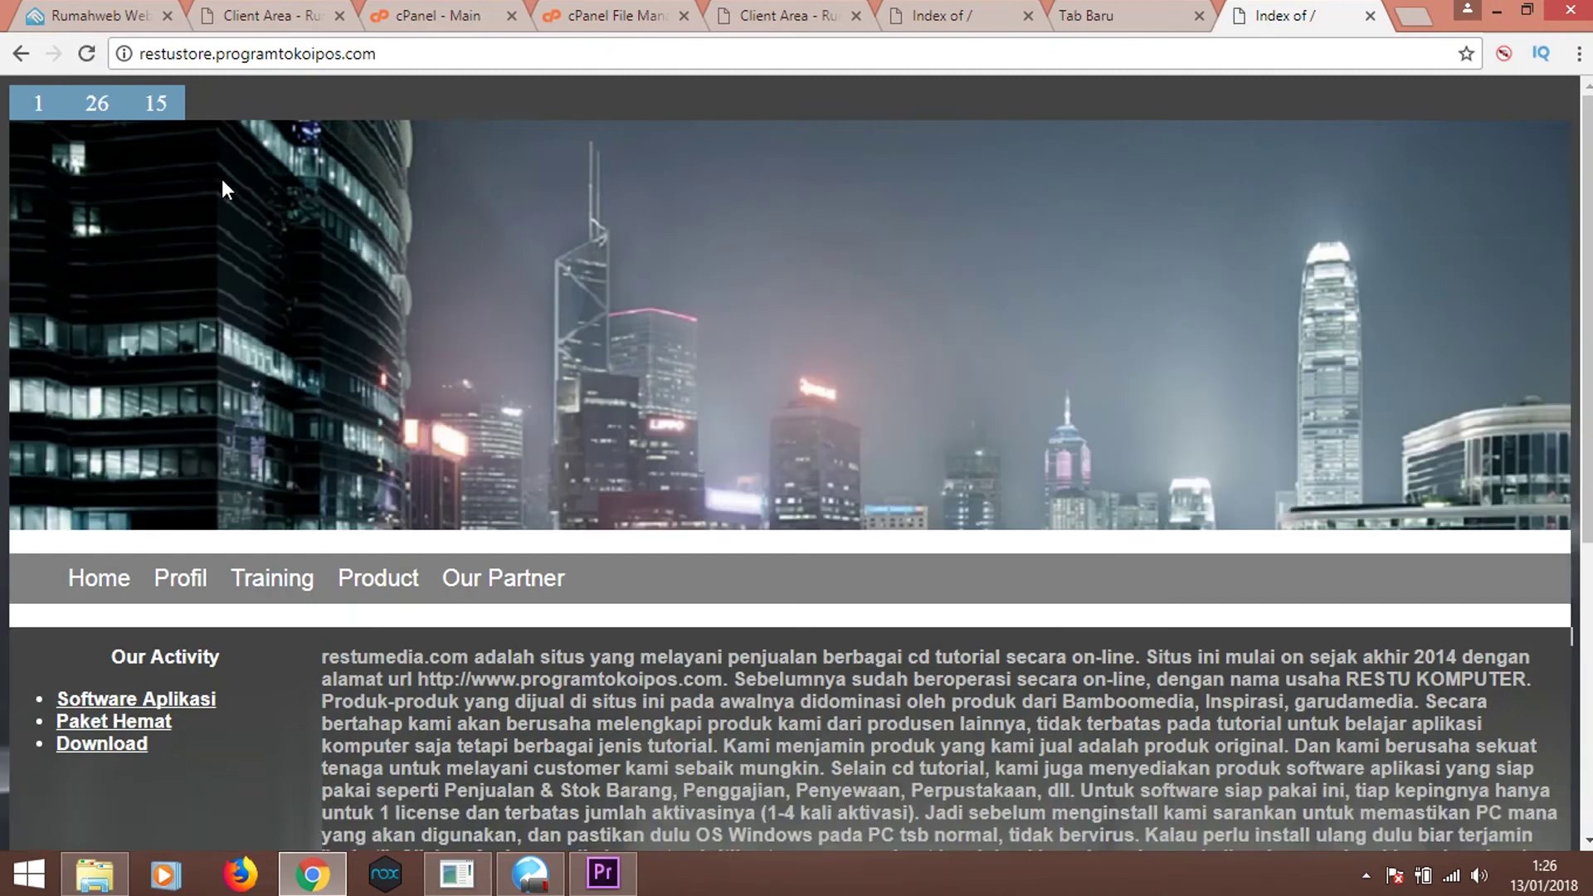
scroll(382, 253, "down", 2)
scroll(382, 253, "down", 4)
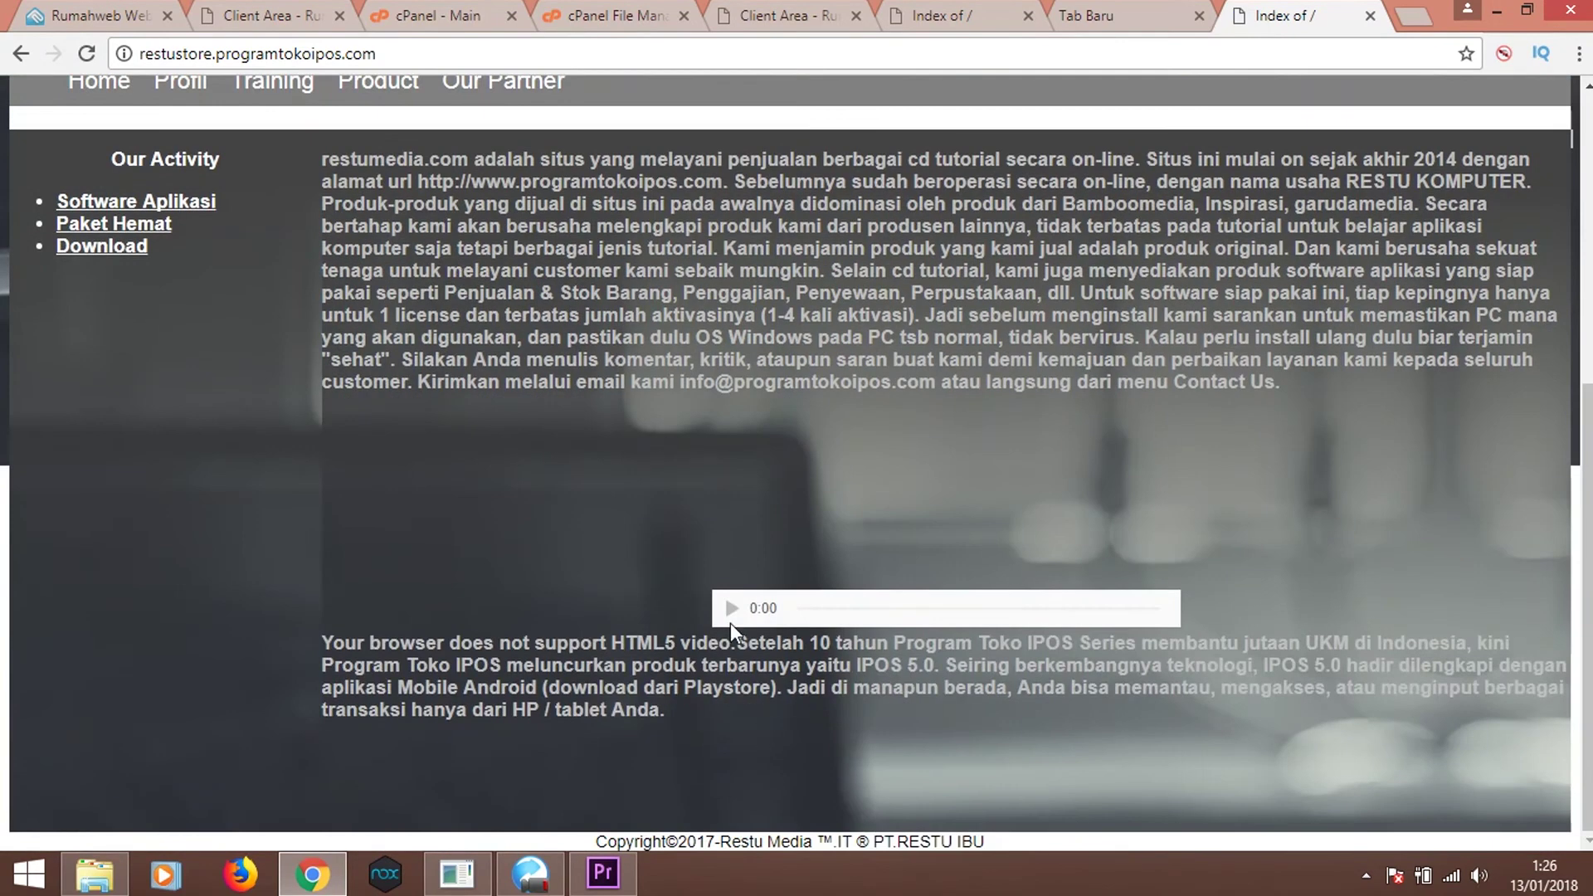
scroll(498, 395, "up", 4)
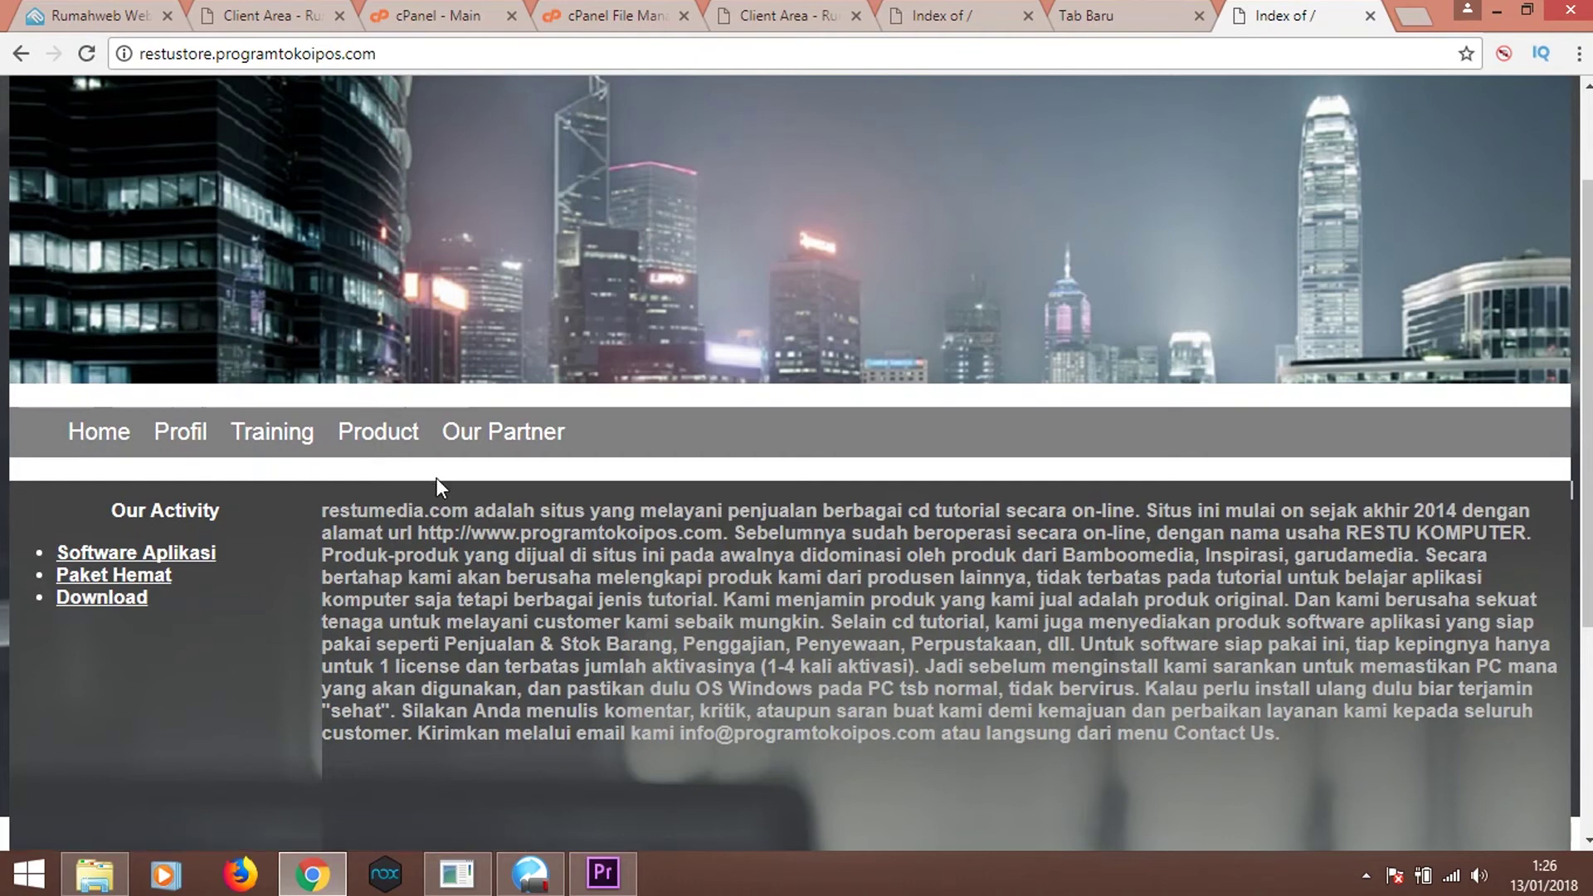
scroll(437, 478, "down", 3)
scroll(443, 476, "up", 5)
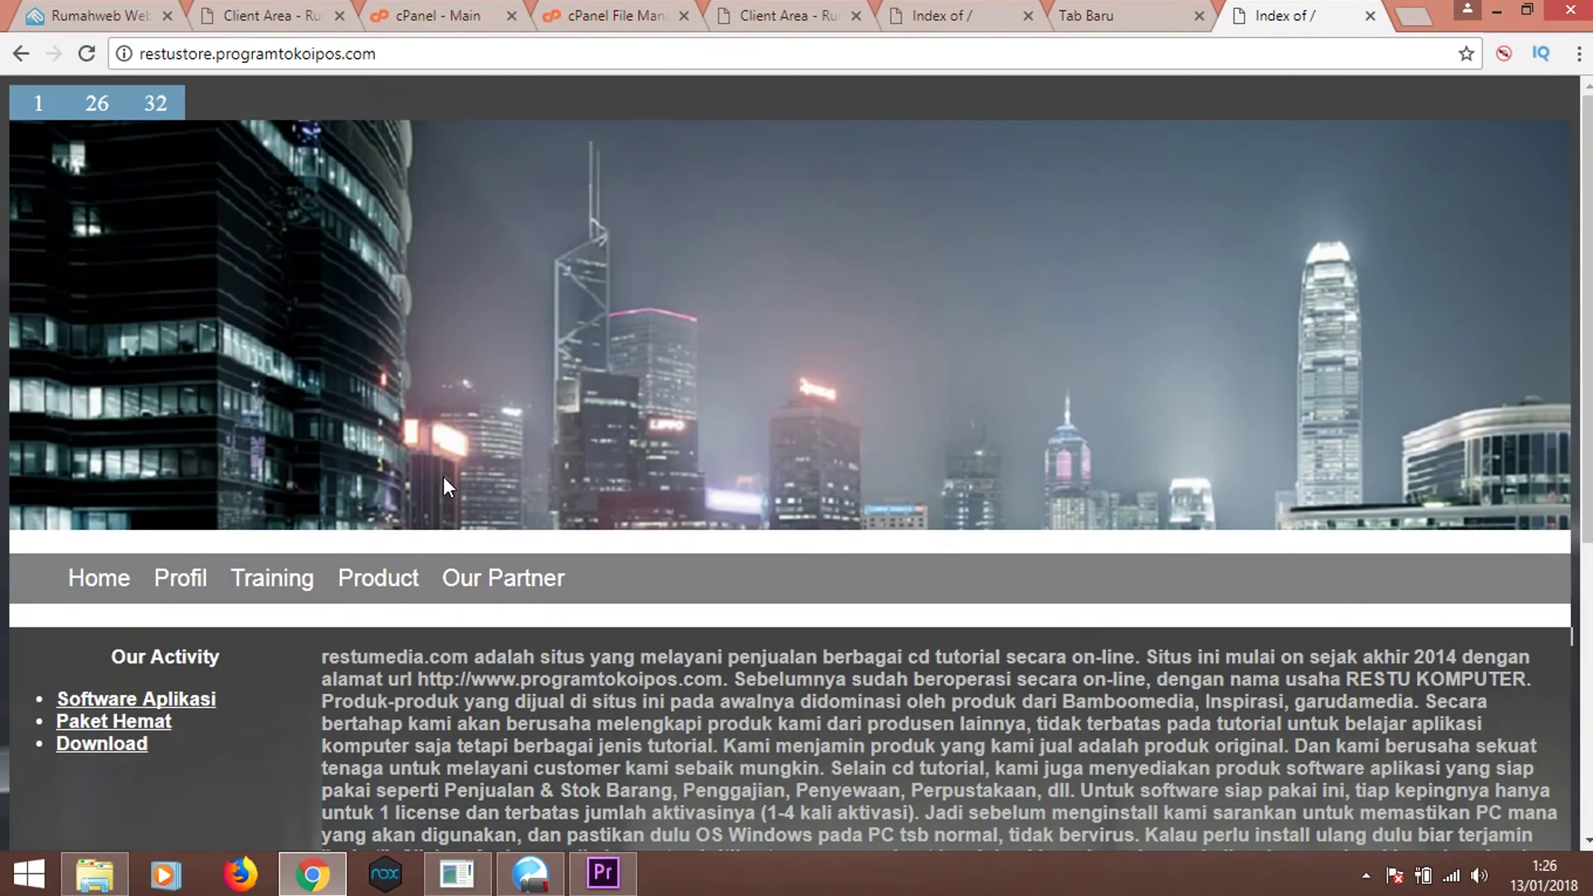
scroll(458, 401, "down", 5)
scroll(460, 385, "up", 5)
scroll(386, 331, "down", 5)
scroll(271, 249, "up", 1)
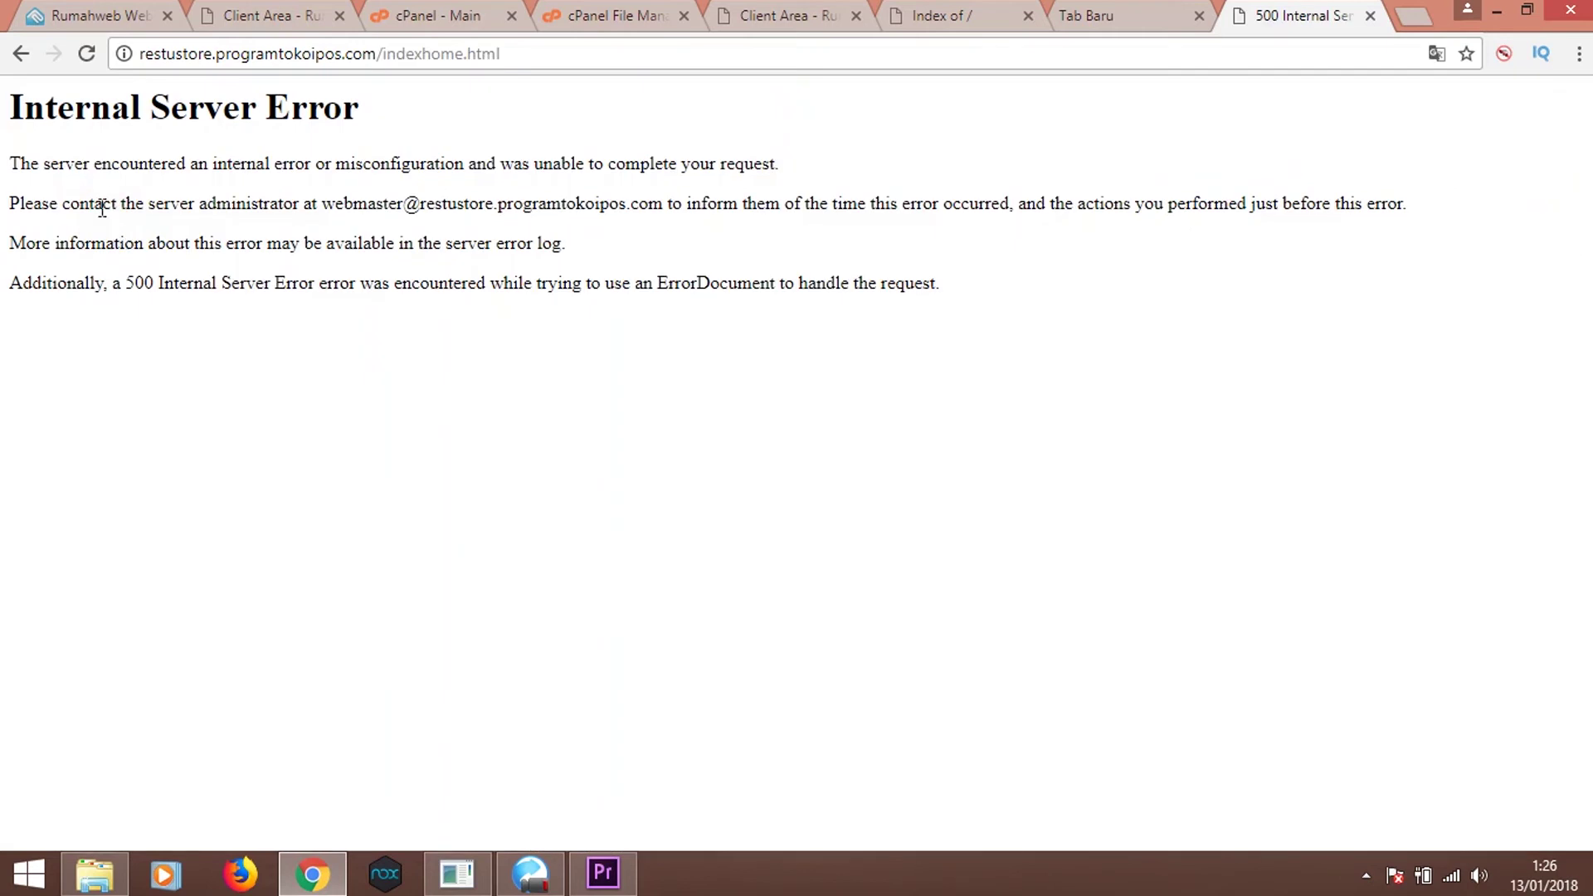
Go back from indexhome.html to the site's home page and review its introduction text and media player area
left_click(21, 53)
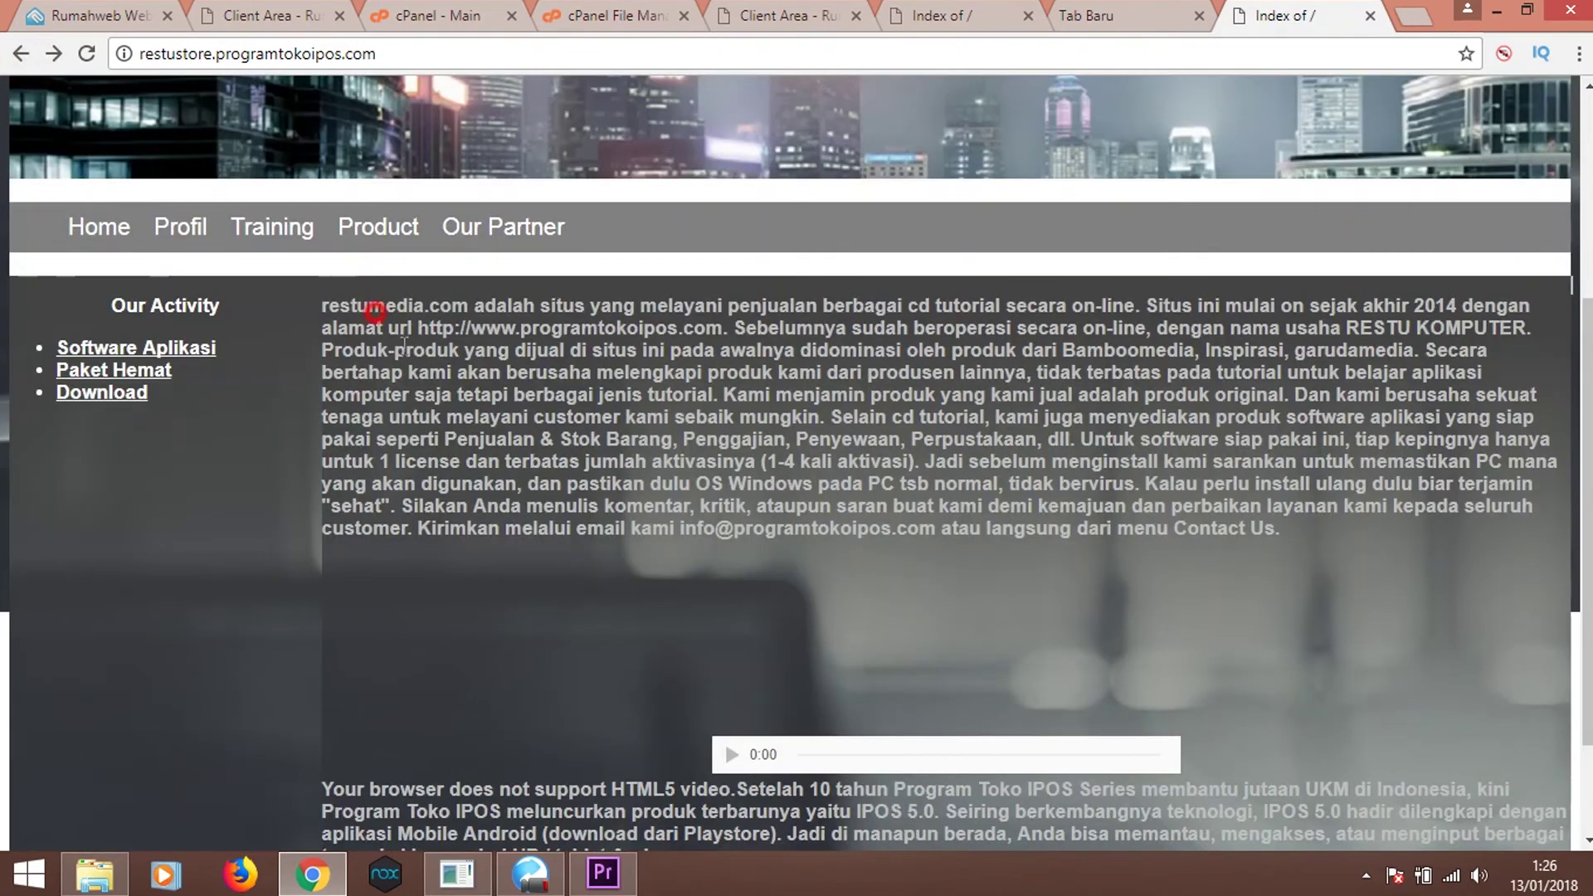
triple_click(375, 311)
left_click(565, 449)
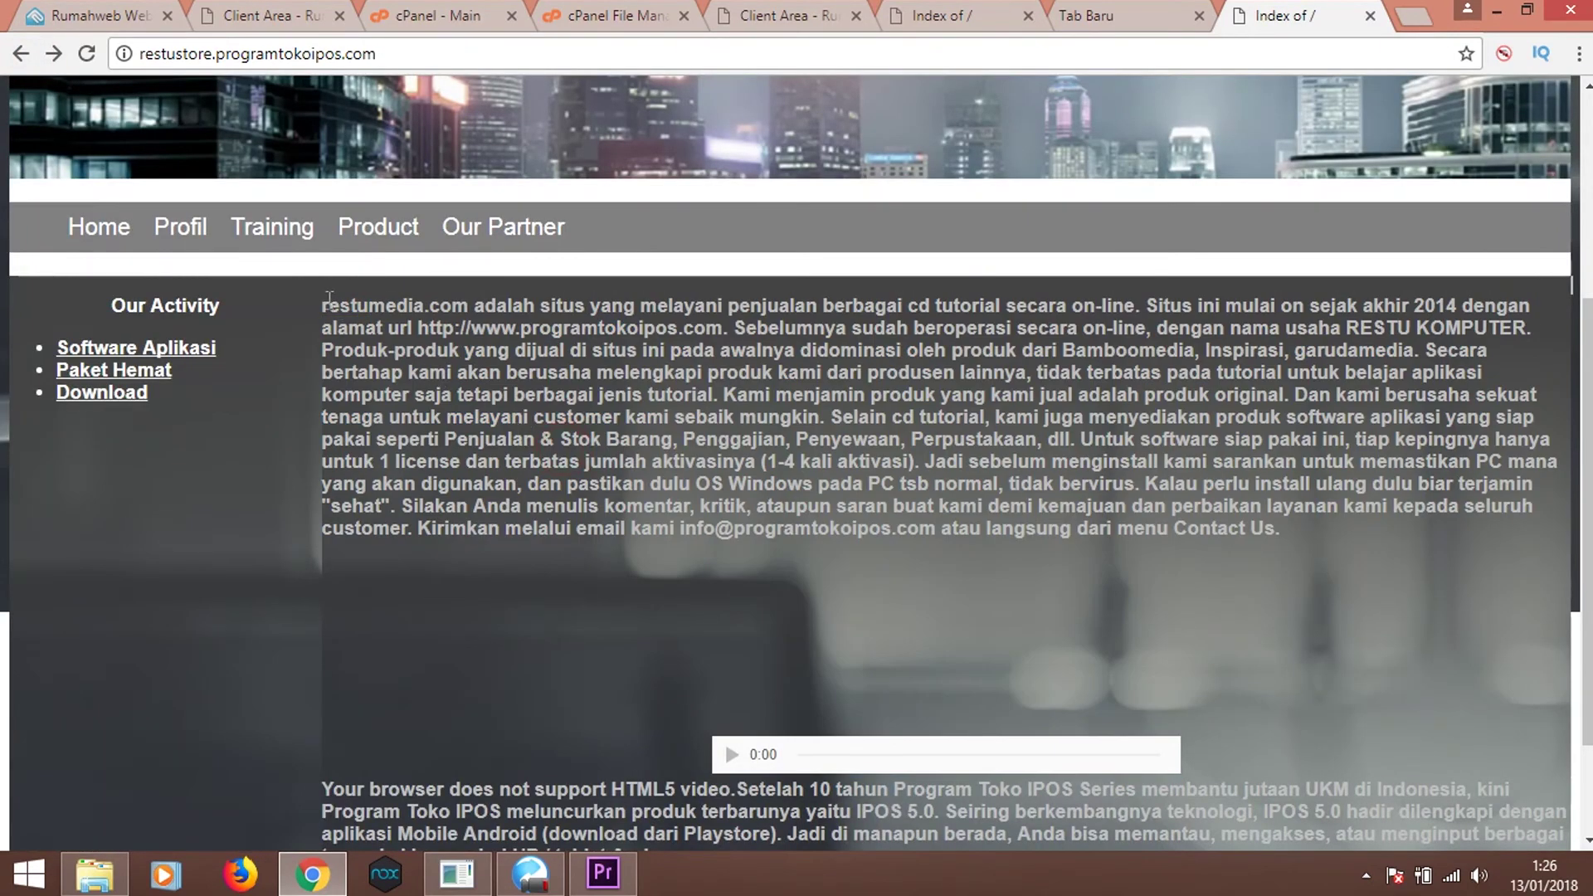
left_click_drag(358, 318, 854, 623)
left_click(763, 747)
scroll(664, 498, "down", 2)
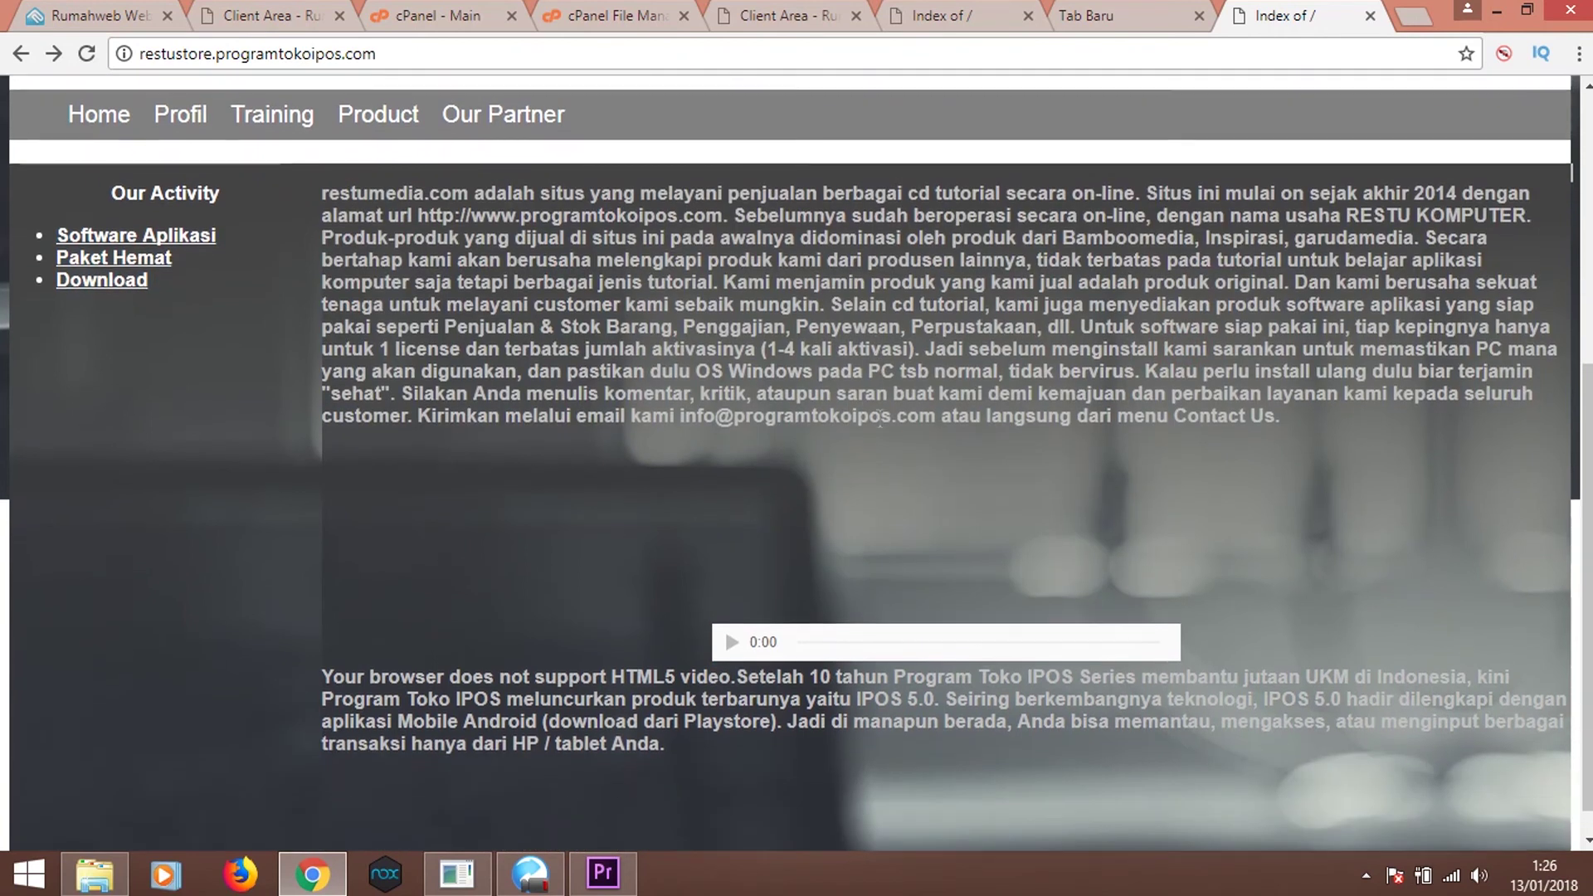
scroll(639, 375, "up", 1)
scroll(489, 337, "up", 3)
scroll(680, 383, "down", 4)
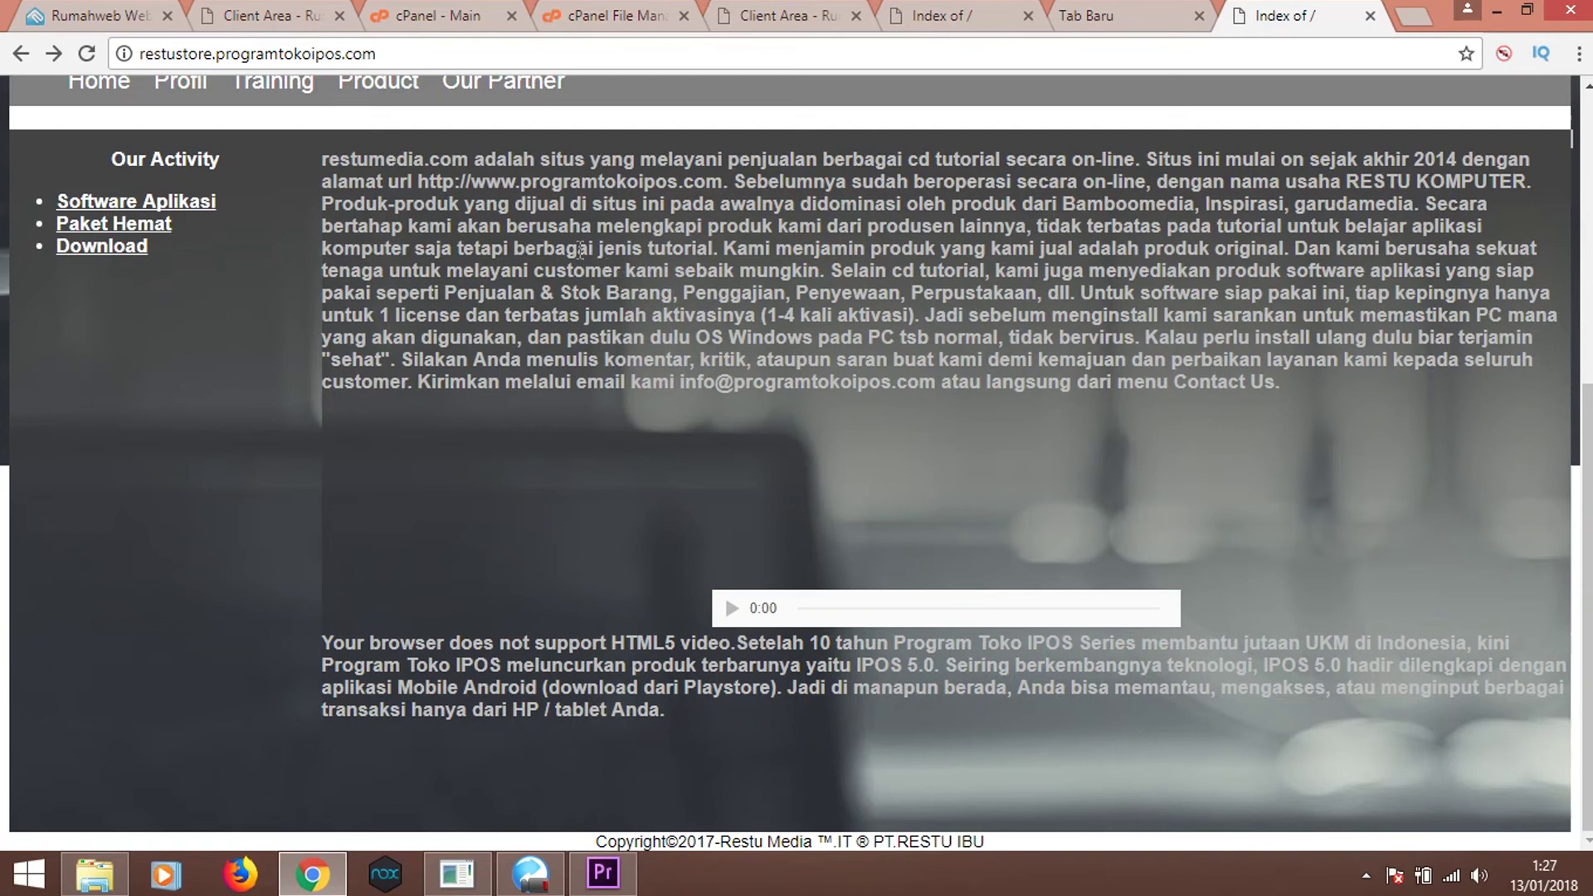
scroll(817, 804, "up", 3)
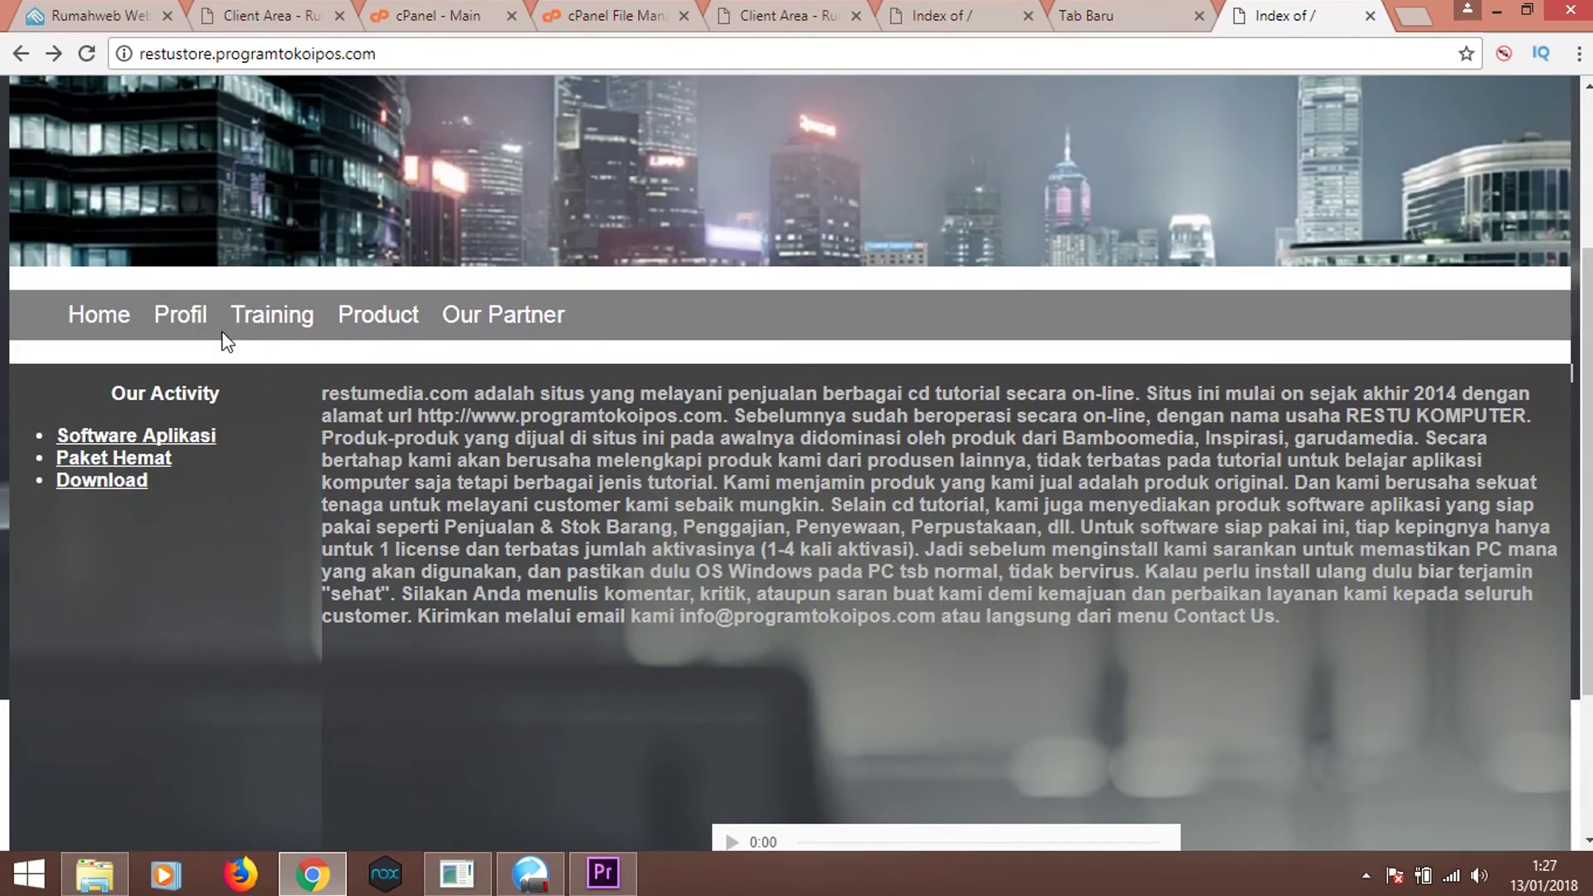
Open the site's Profil page and examine its store map, description and contact details
left_click(202, 313)
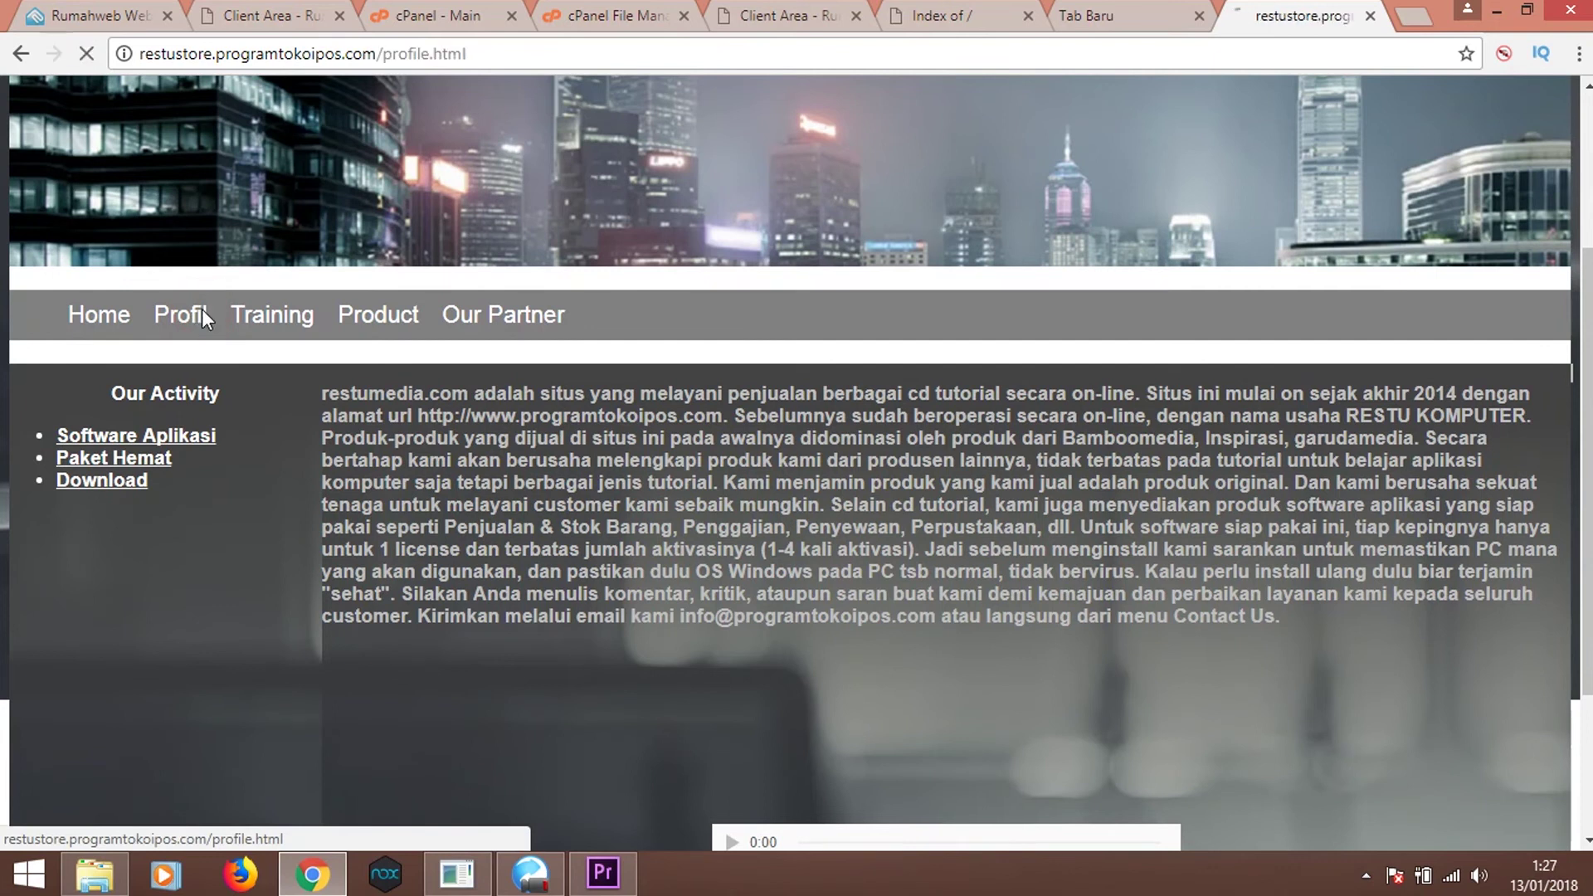
scroll(348, 349, "down", 5)
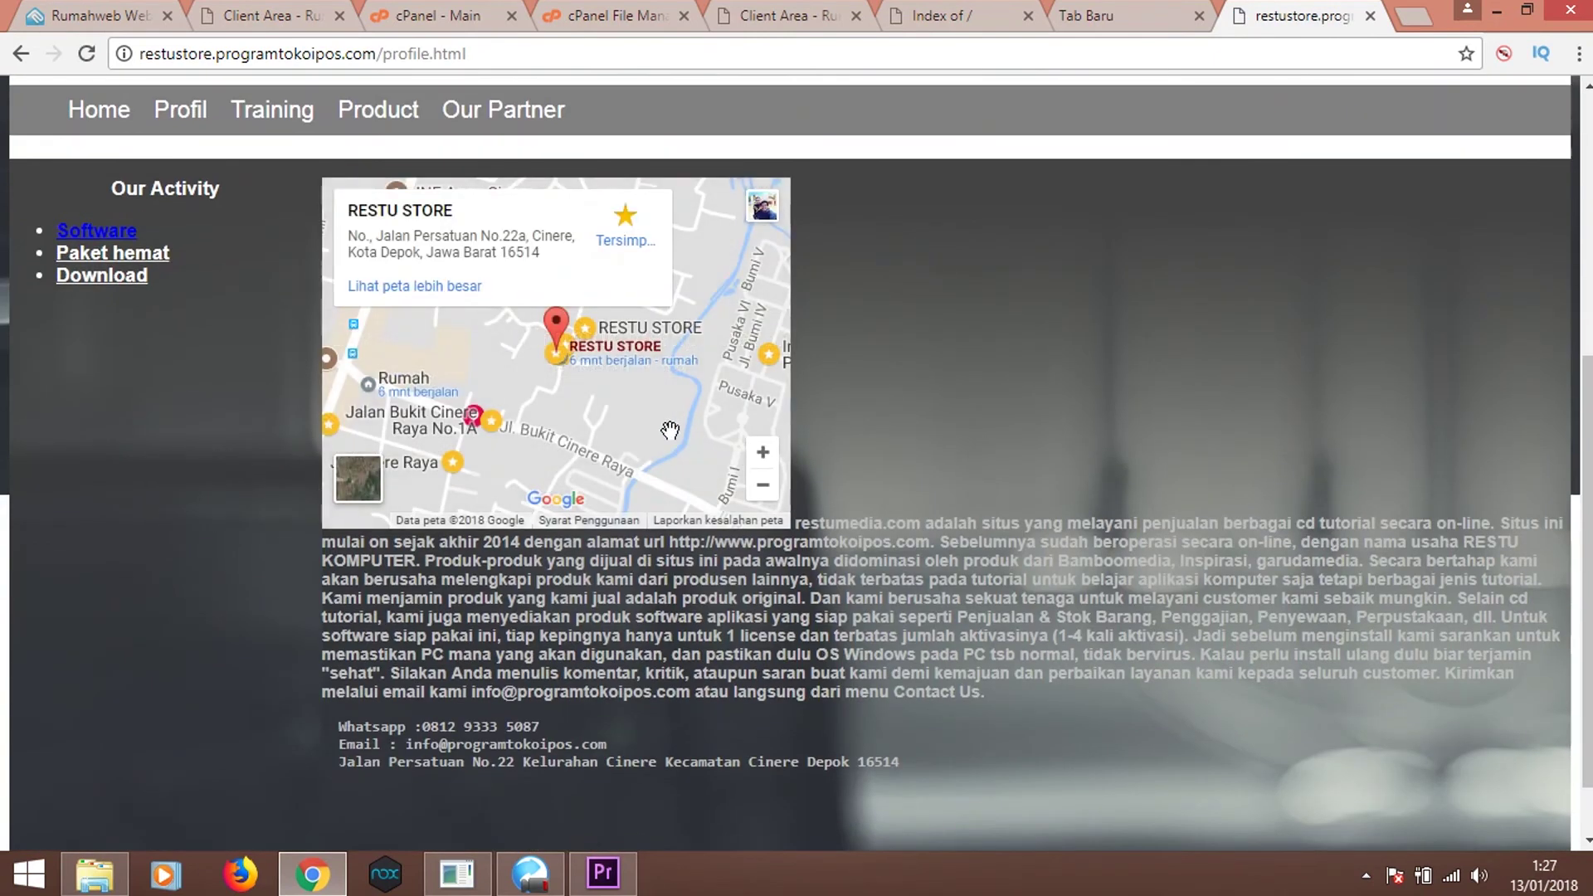
scroll(871, 340, "up", 5)
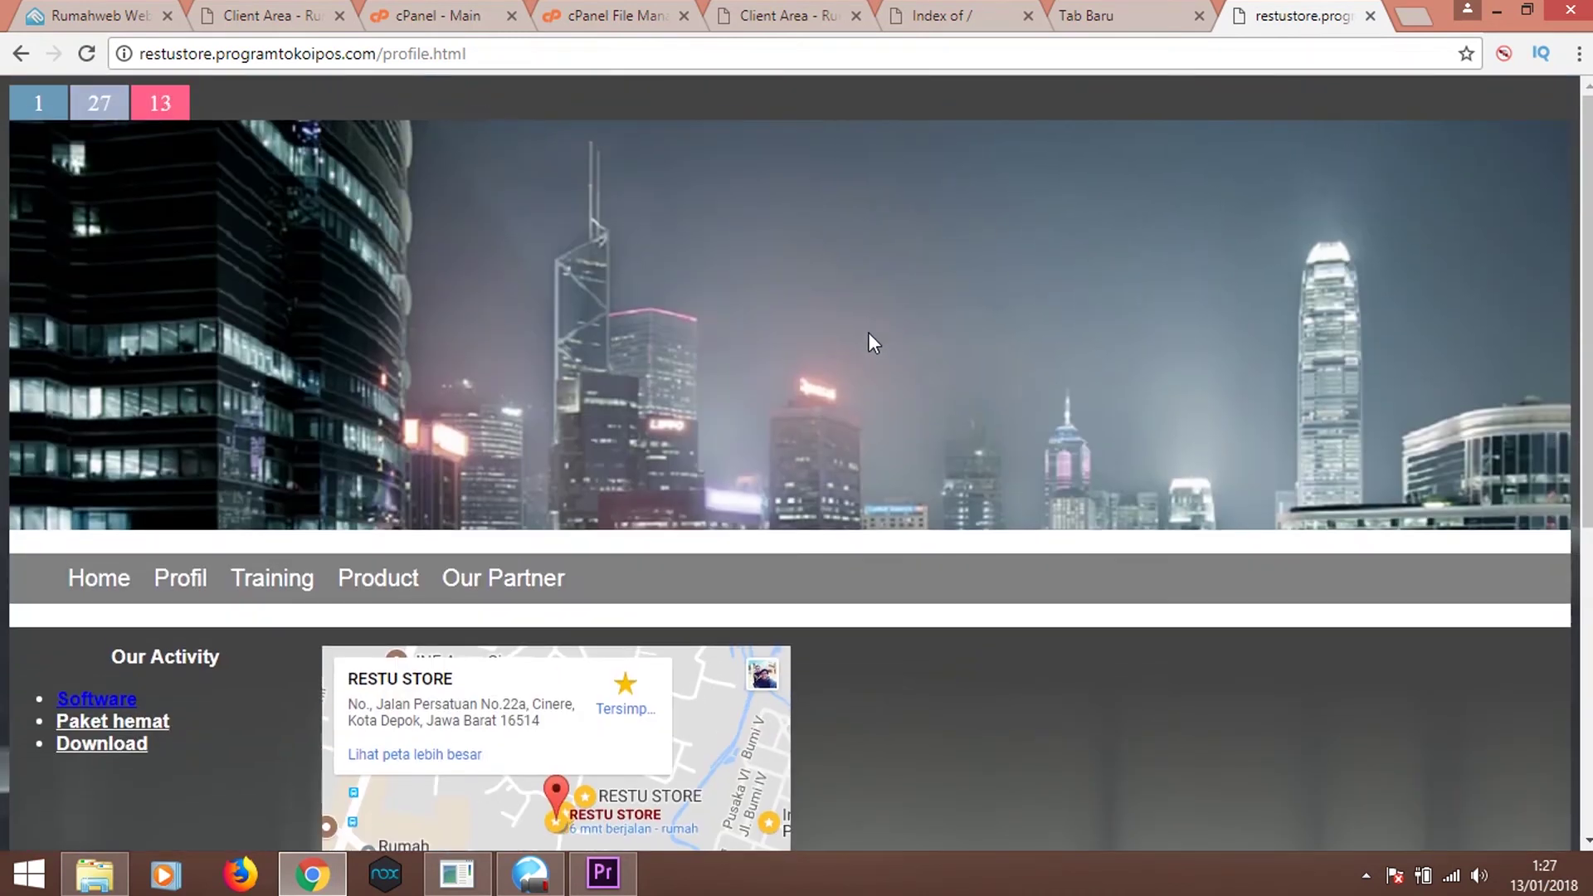
scroll(870, 335, "down", 4)
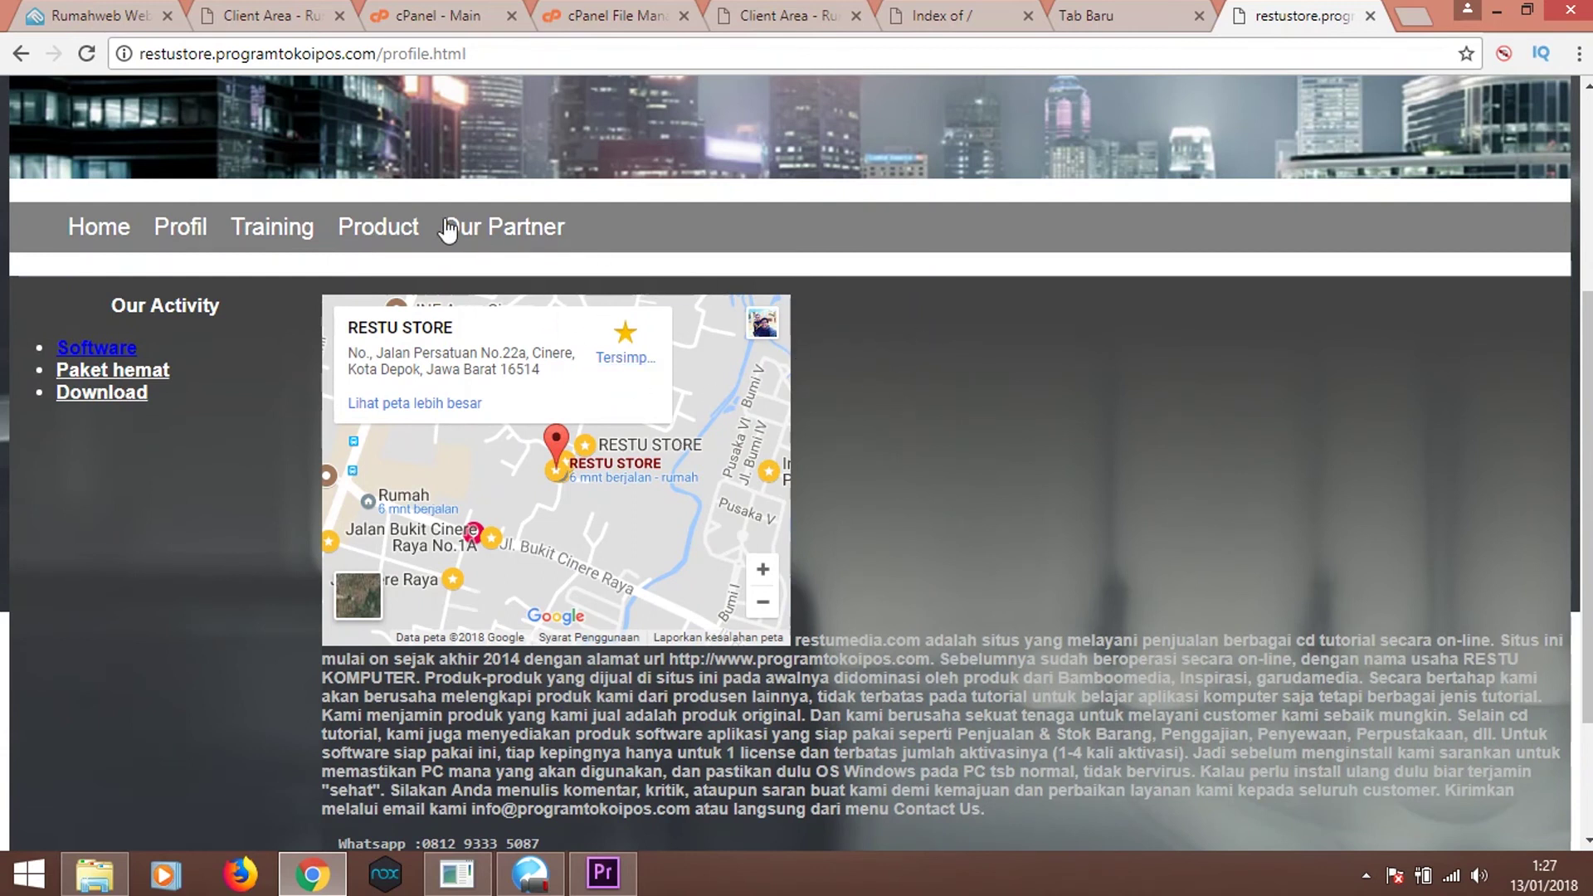
scroll(838, 372, "down", 2)
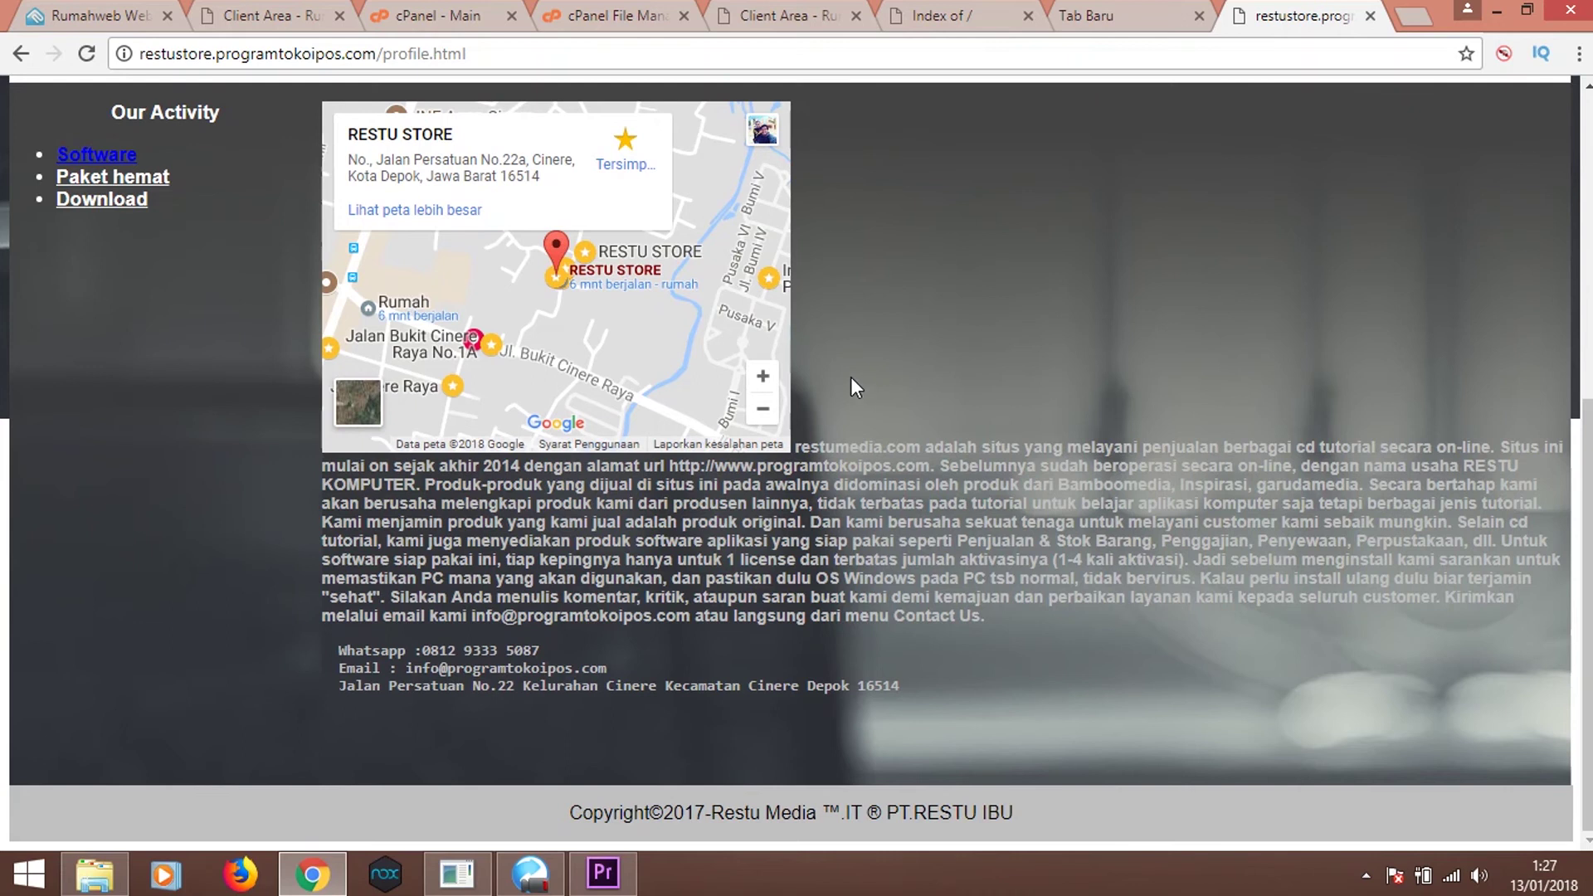
scroll(850, 376, "up", 4)
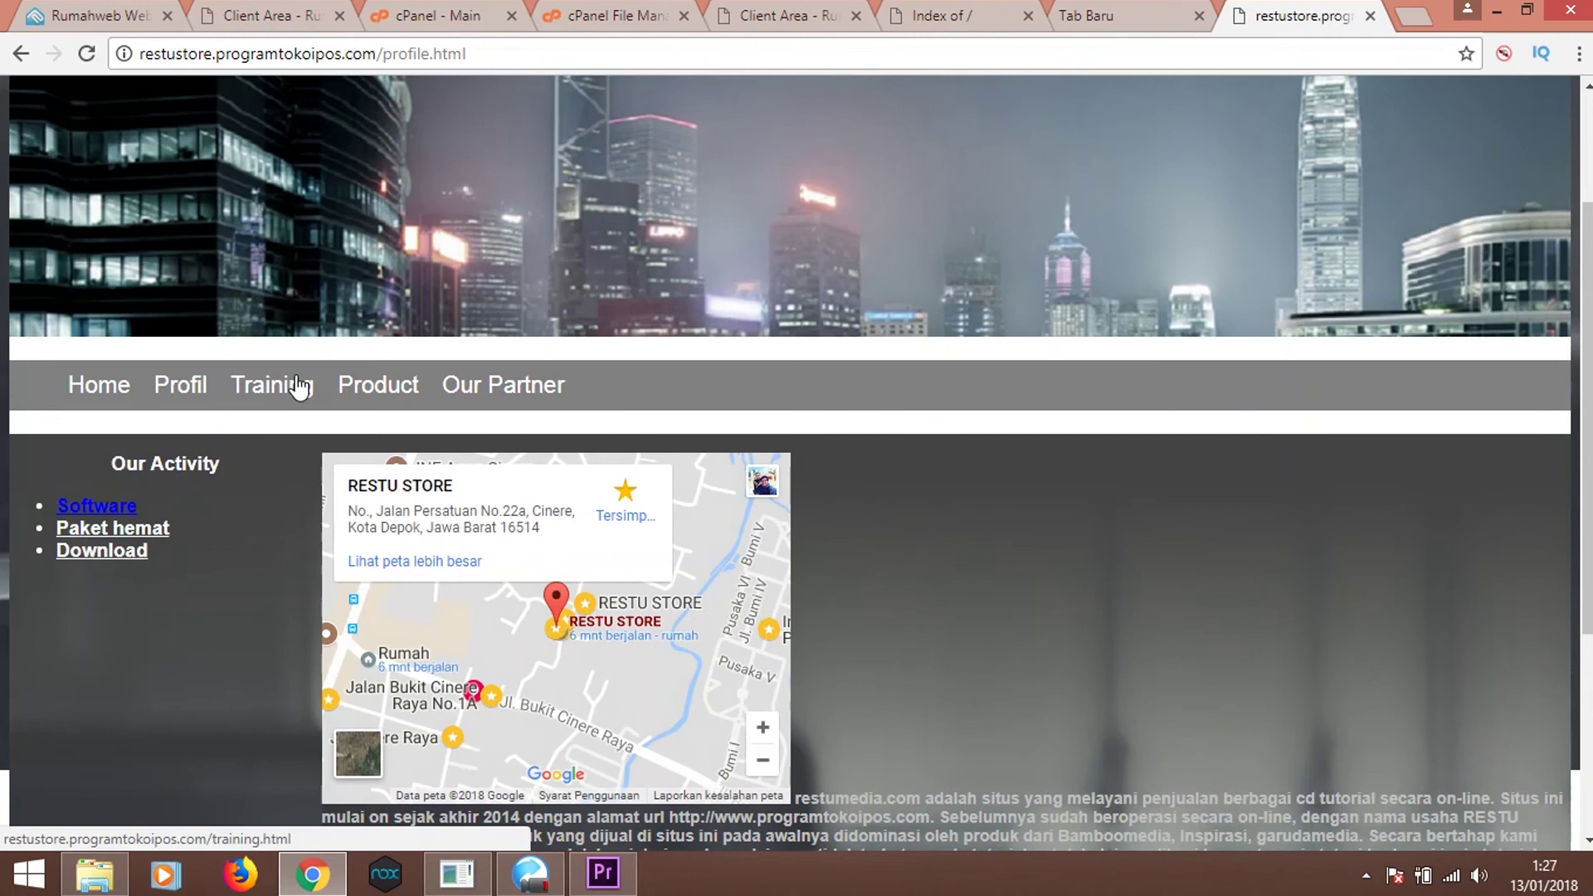
Open the site's Training page to check its registration form
left_click(299, 385)
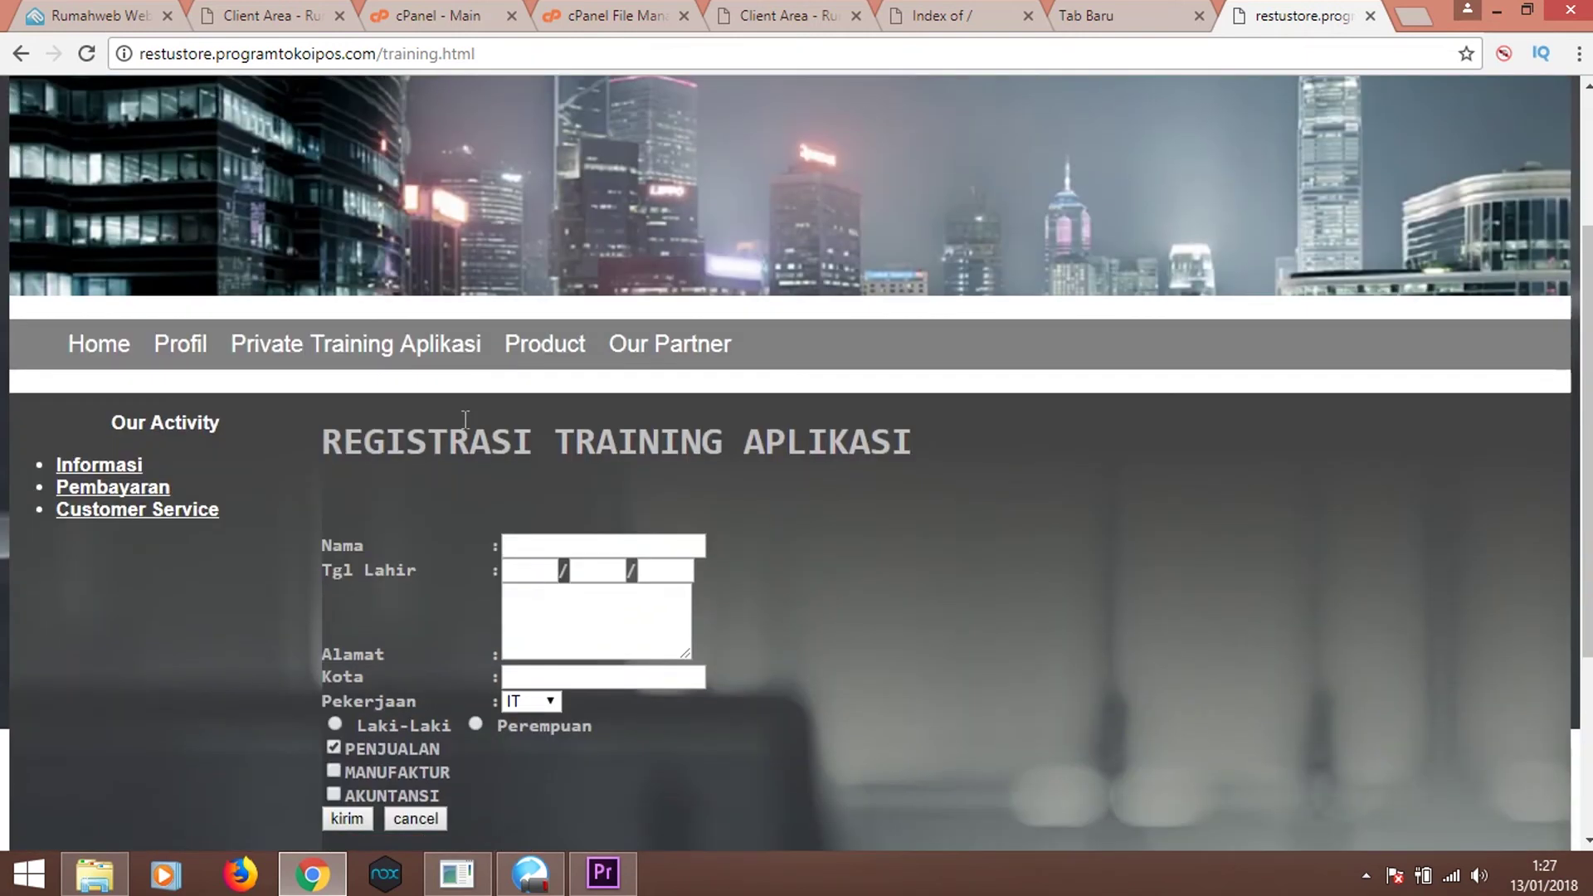